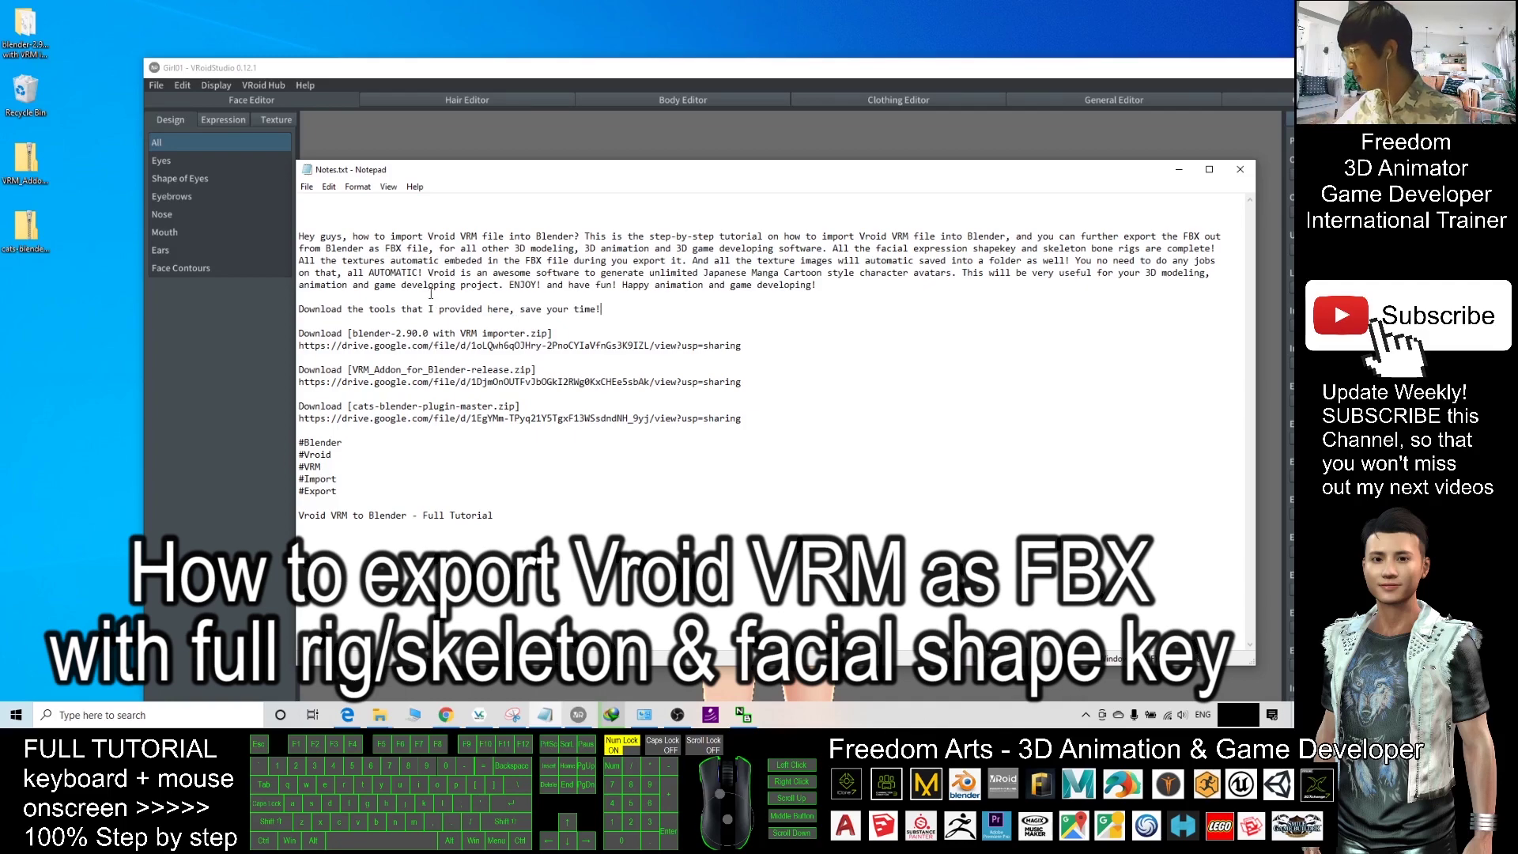
# Review the blender-2.90.0 download line and first Google Drive link in the notes
pyautogui.moveTo(635, 178); pyautogui.dragTo(639, 149)
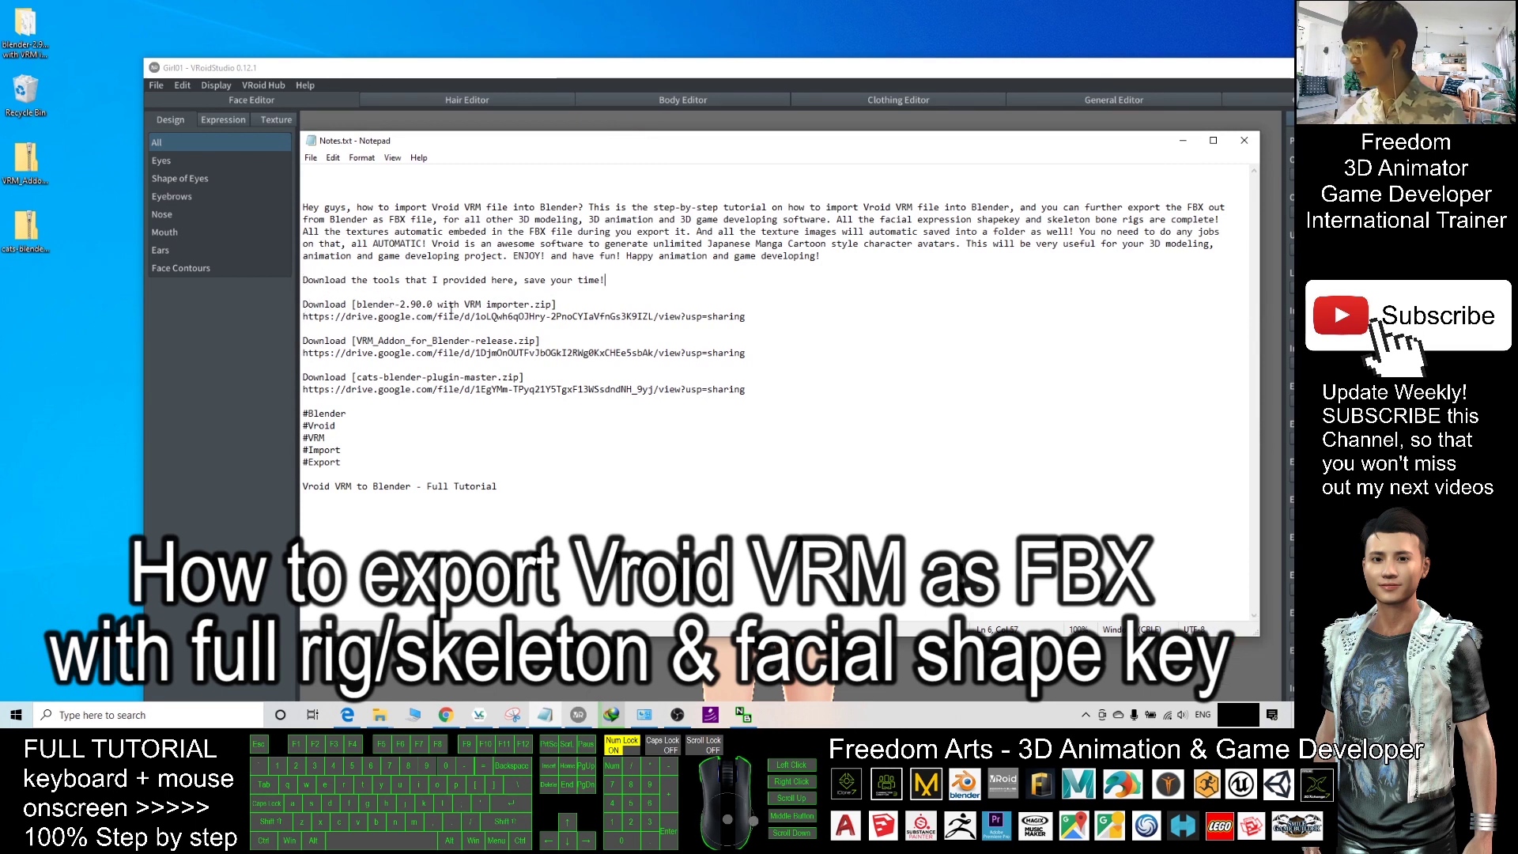
pyautogui.moveTo(305, 304); pyautogui.dragTo(453, 312)
pyautogui.click(474, 316)
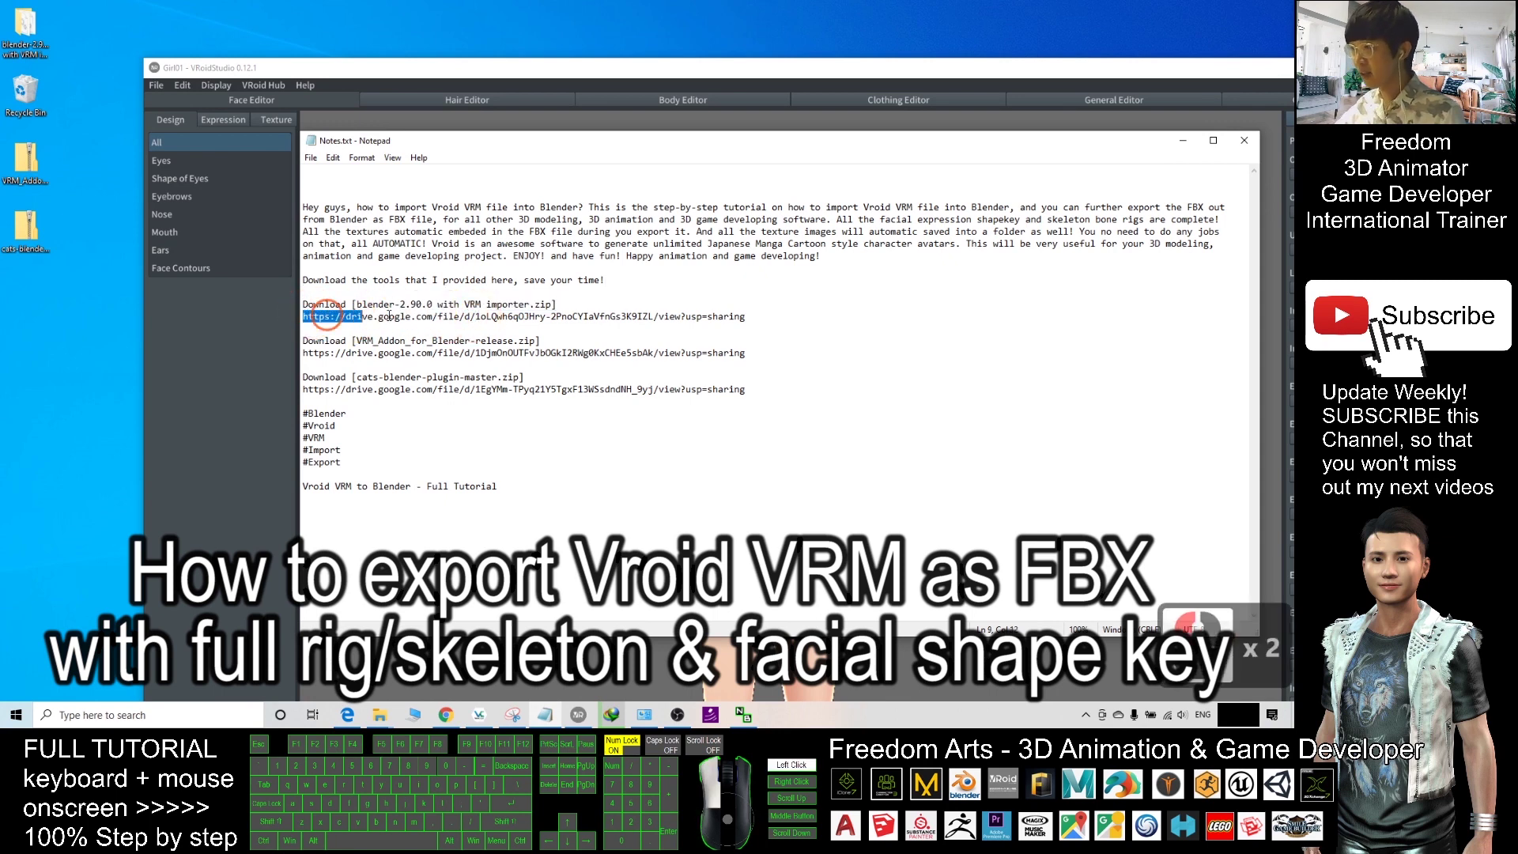
pyautogui.keyDown('shift'); pyautogui.click(744, 316); pyautogui.keyUp('shift')
pyautogui.click(758, 316)
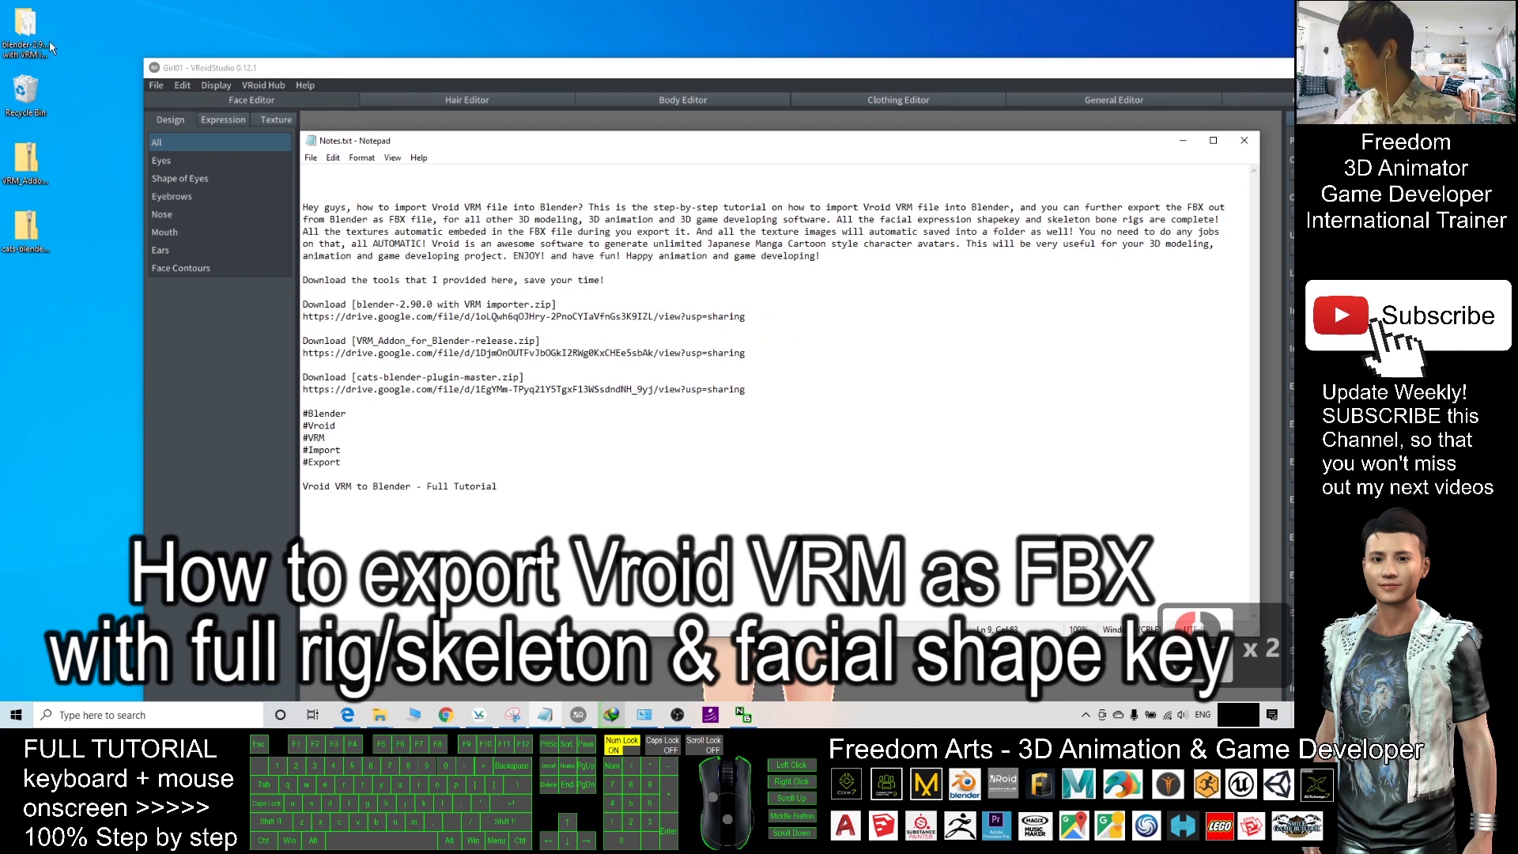
# Open the blender-2.90.0 with VRM importer desktop folder and scroll through its files
pyautogui.click(27, 30)
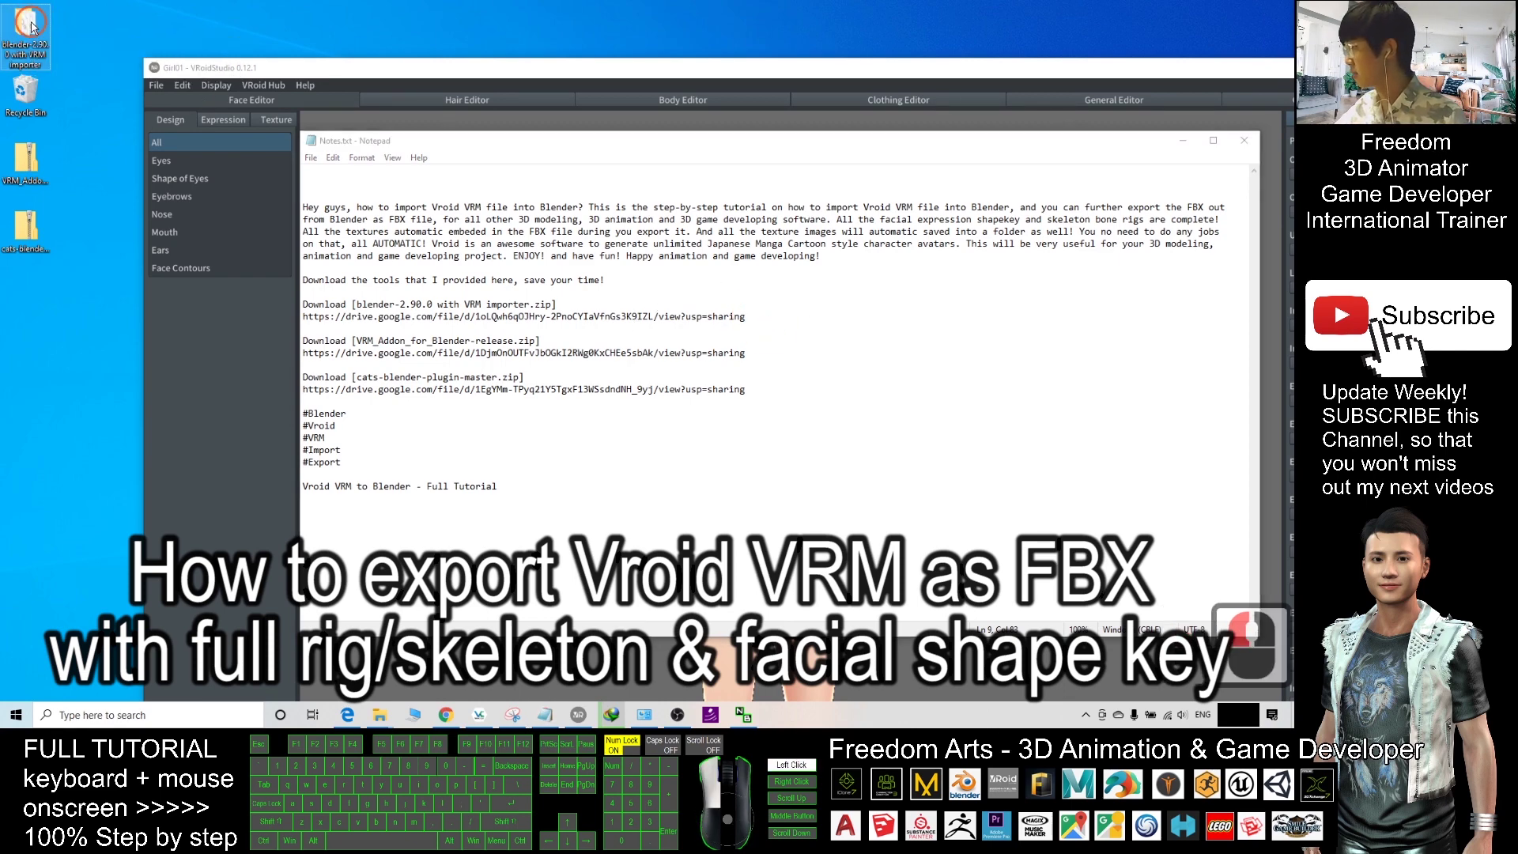
pyautogui.doubleClick(35, 28)
pyautogui.scroll(-10, 577, 340)
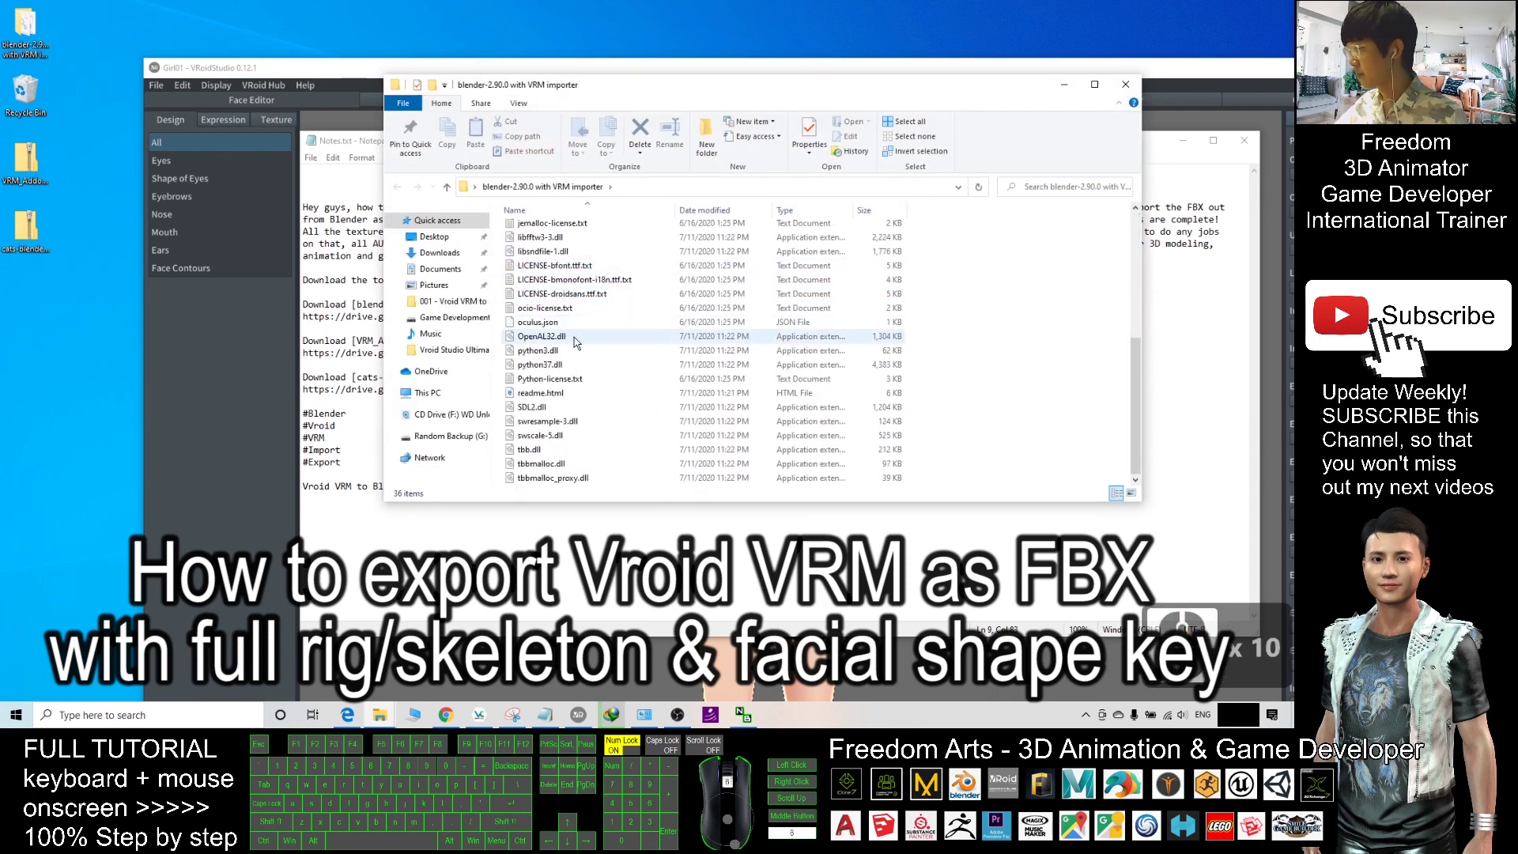
pyautogui.scroll(9, 565, 364)
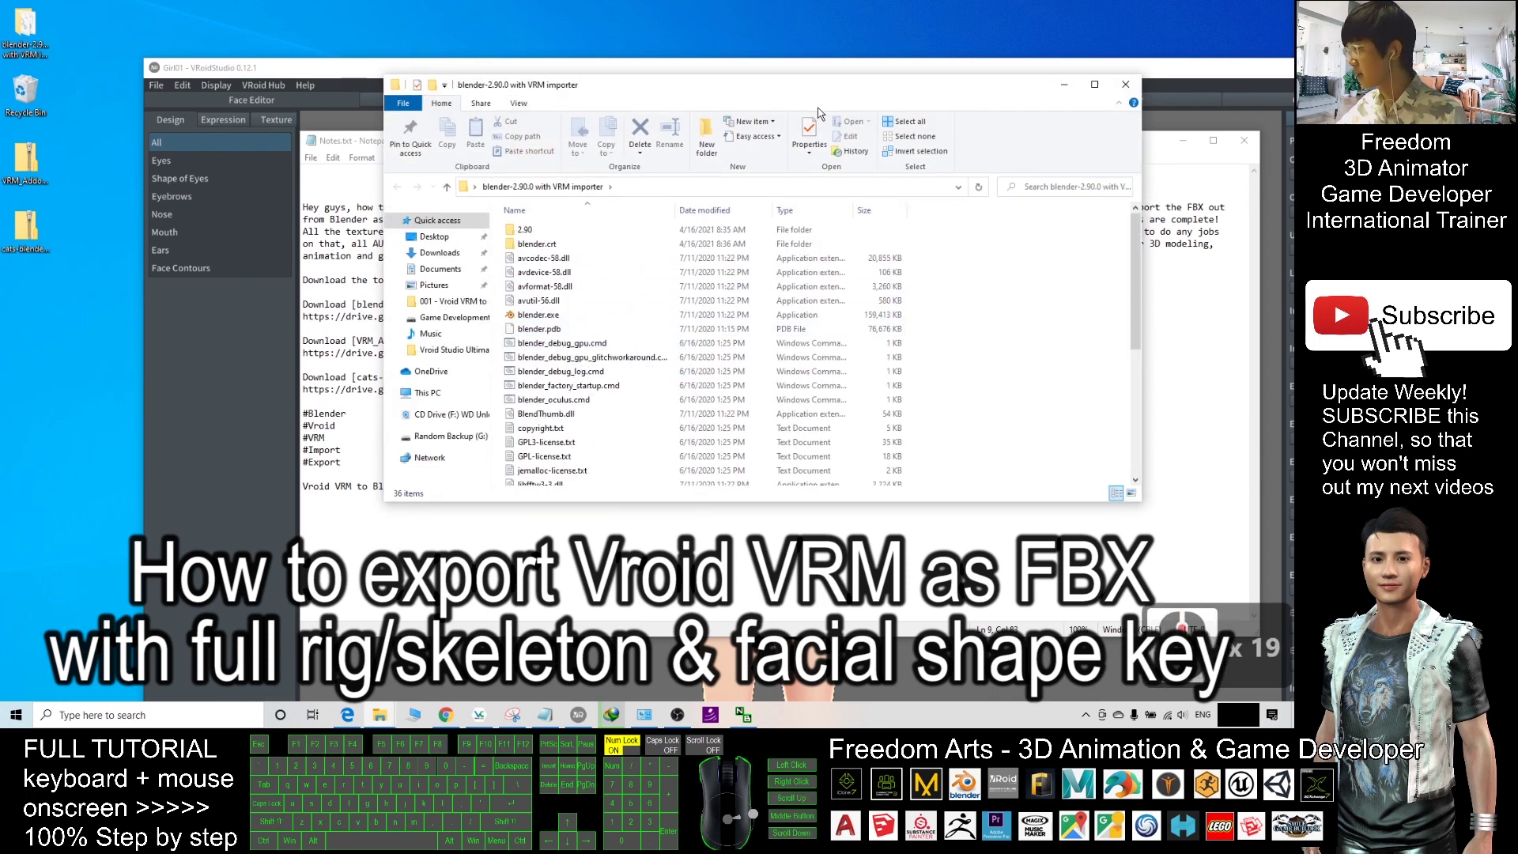
# Check the VRM_Addon_for_Blender and cats-blender-plugin zip names in the notes, then minimize the folder
pyautogui.moveTo(874, 87); pyautogui.dragTo(1041, 88)
pyautogui.click(532, 145)
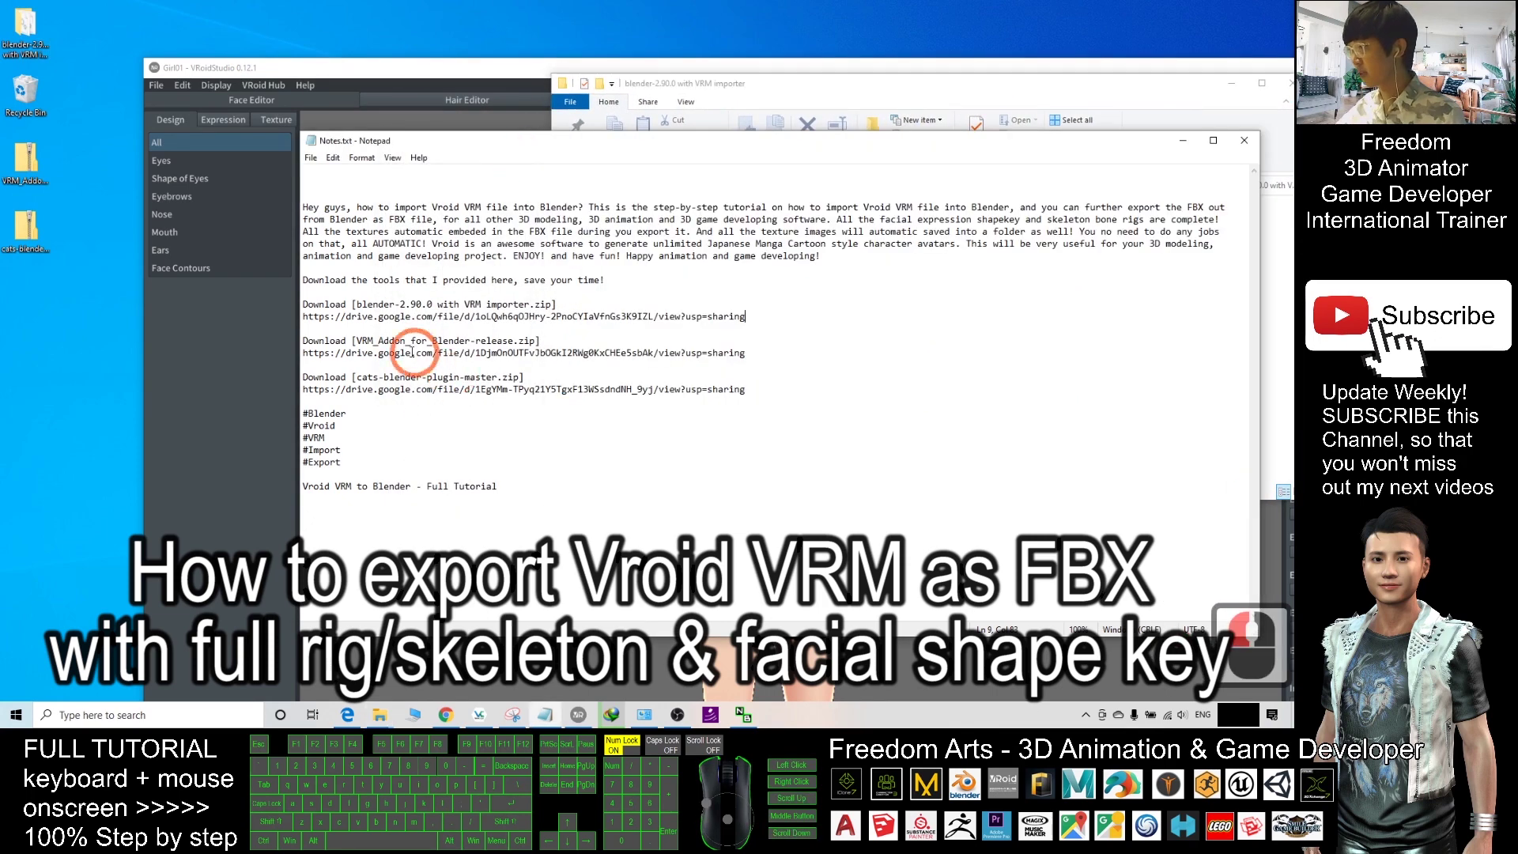
pyautogui.moveTo(369, 342); pyautogui.dragTo(527, 343)
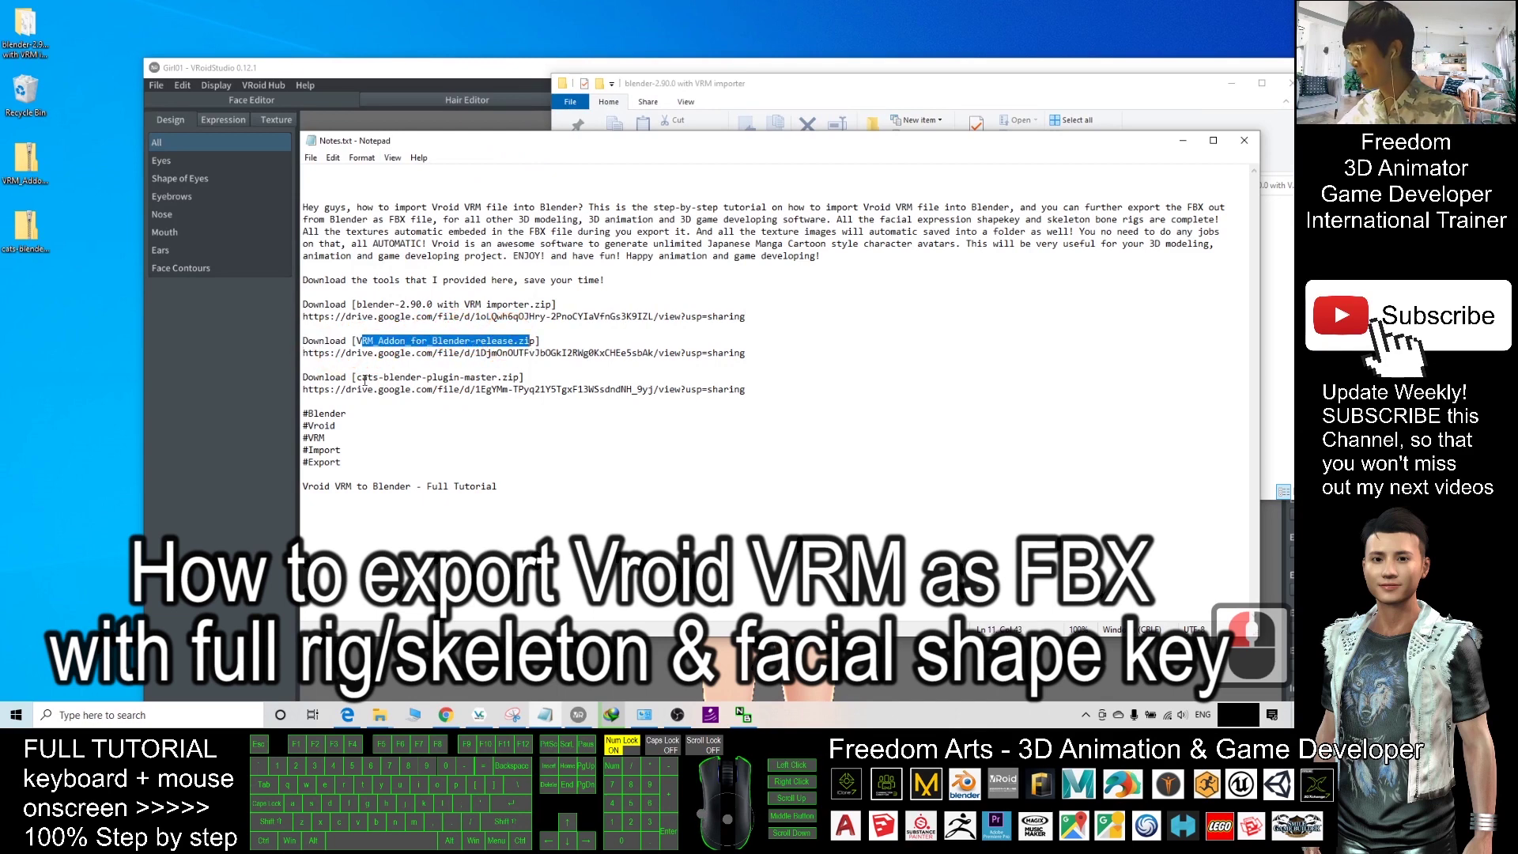
pyautogui.moveTo(355, 378); pyautogui.dragTo(482, 378)
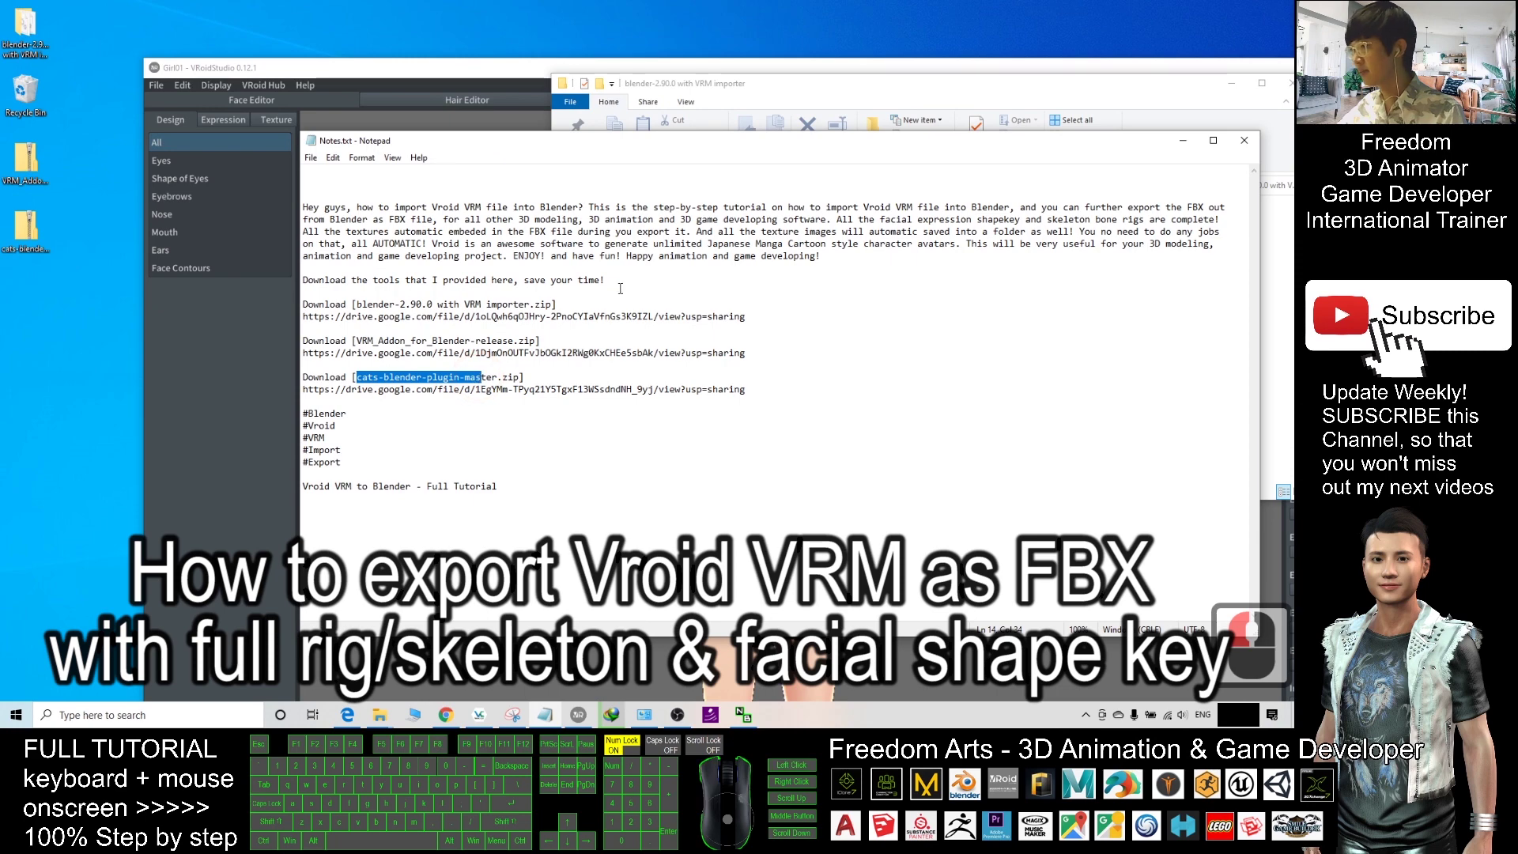
pyautogui.click(969, 98)
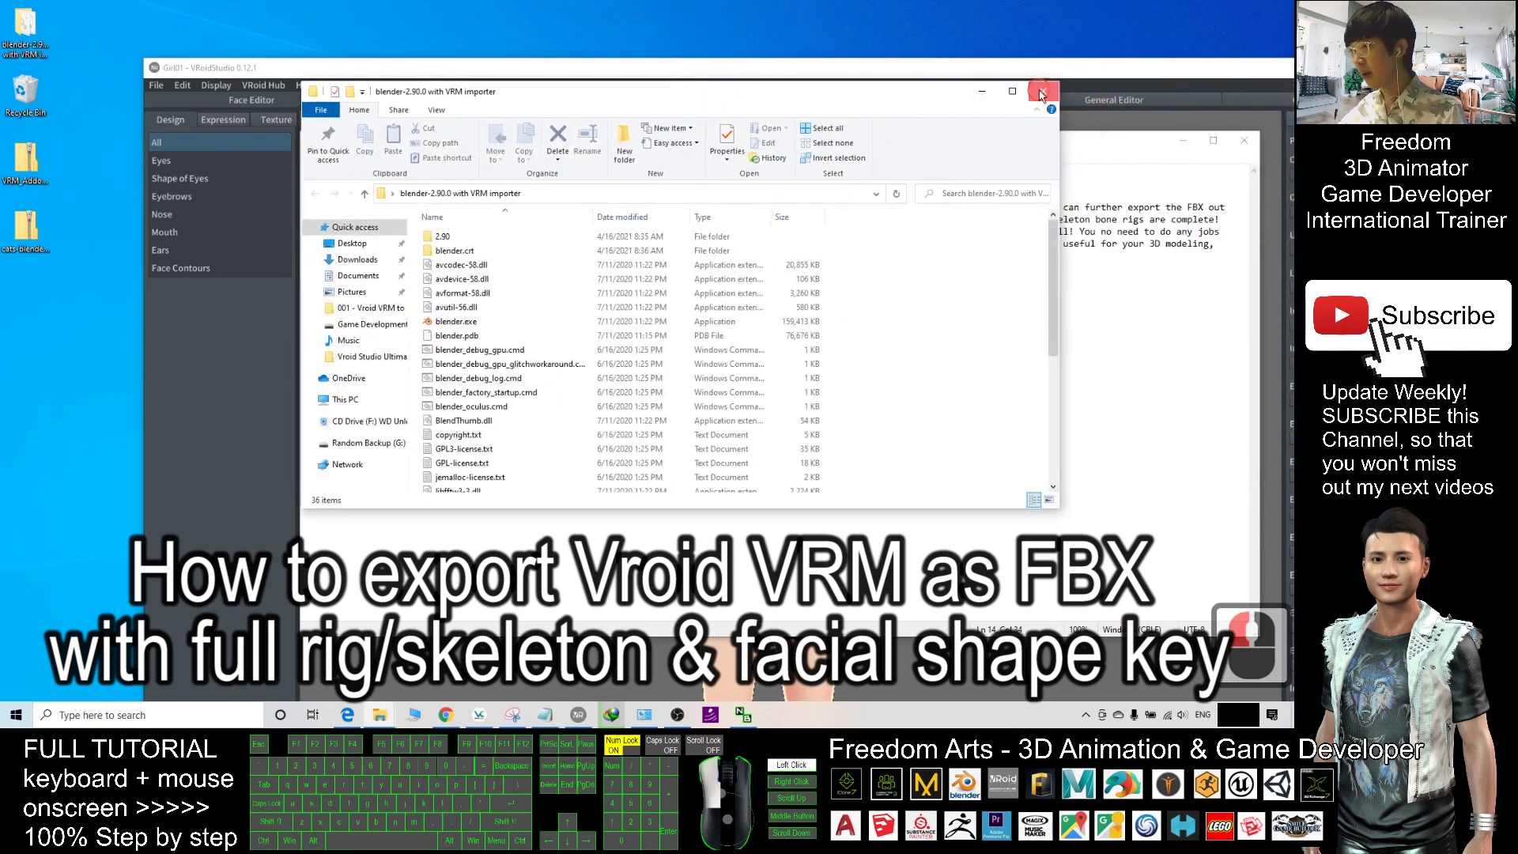
pyautogui.click(1077, 74)
# Move the VRoid Studio window aside and minimize it to reveal the notes
pyautogui.moveTo(1181, 75); pyautogui.dragTo(1008, 66)
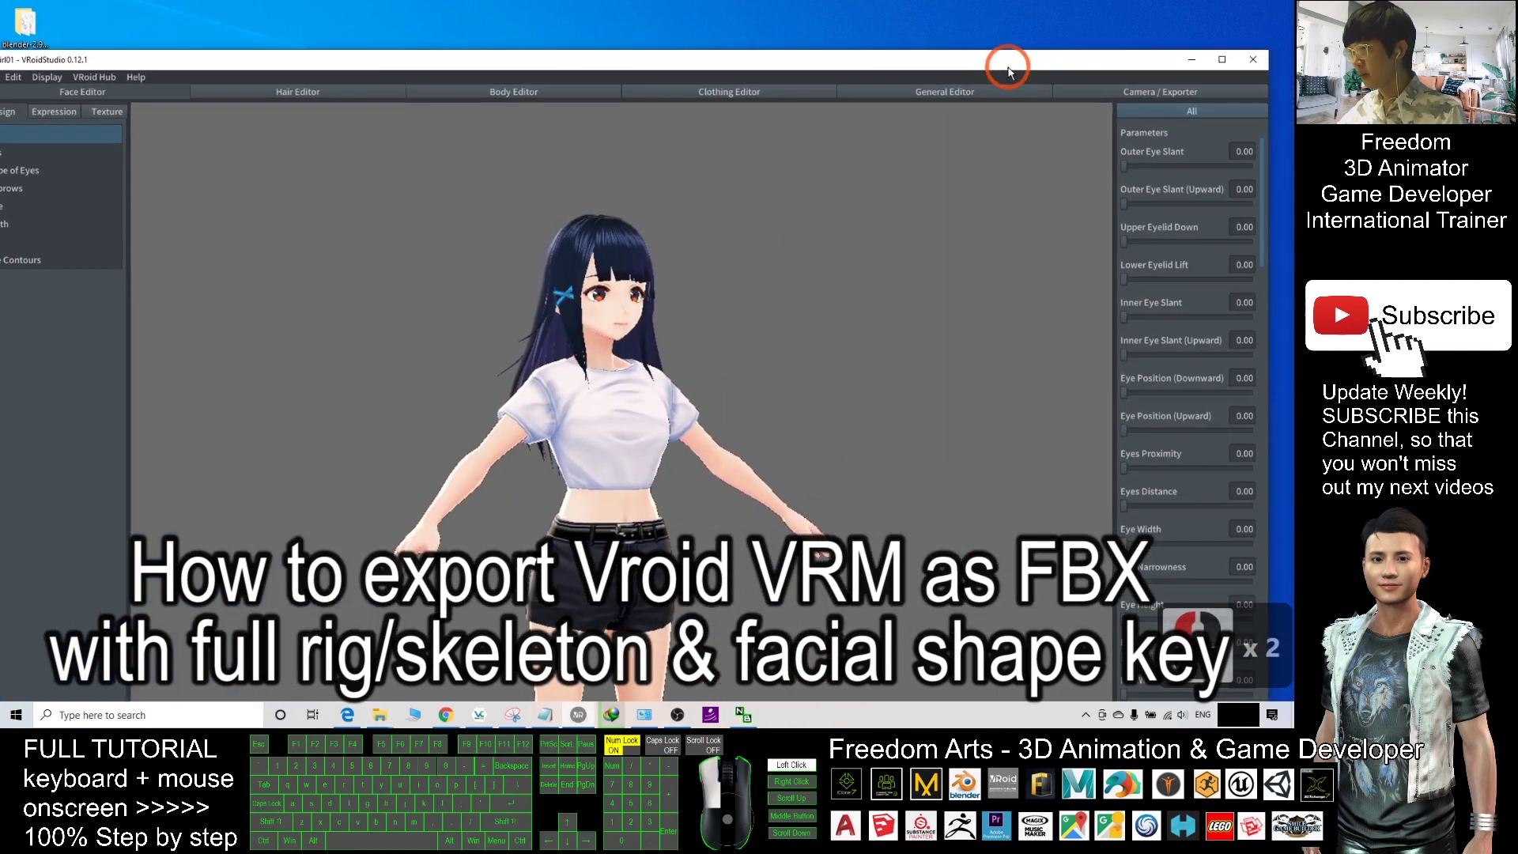
pyautogui.moveTo(220, 68); pyautogui.dragTo(109, 3)
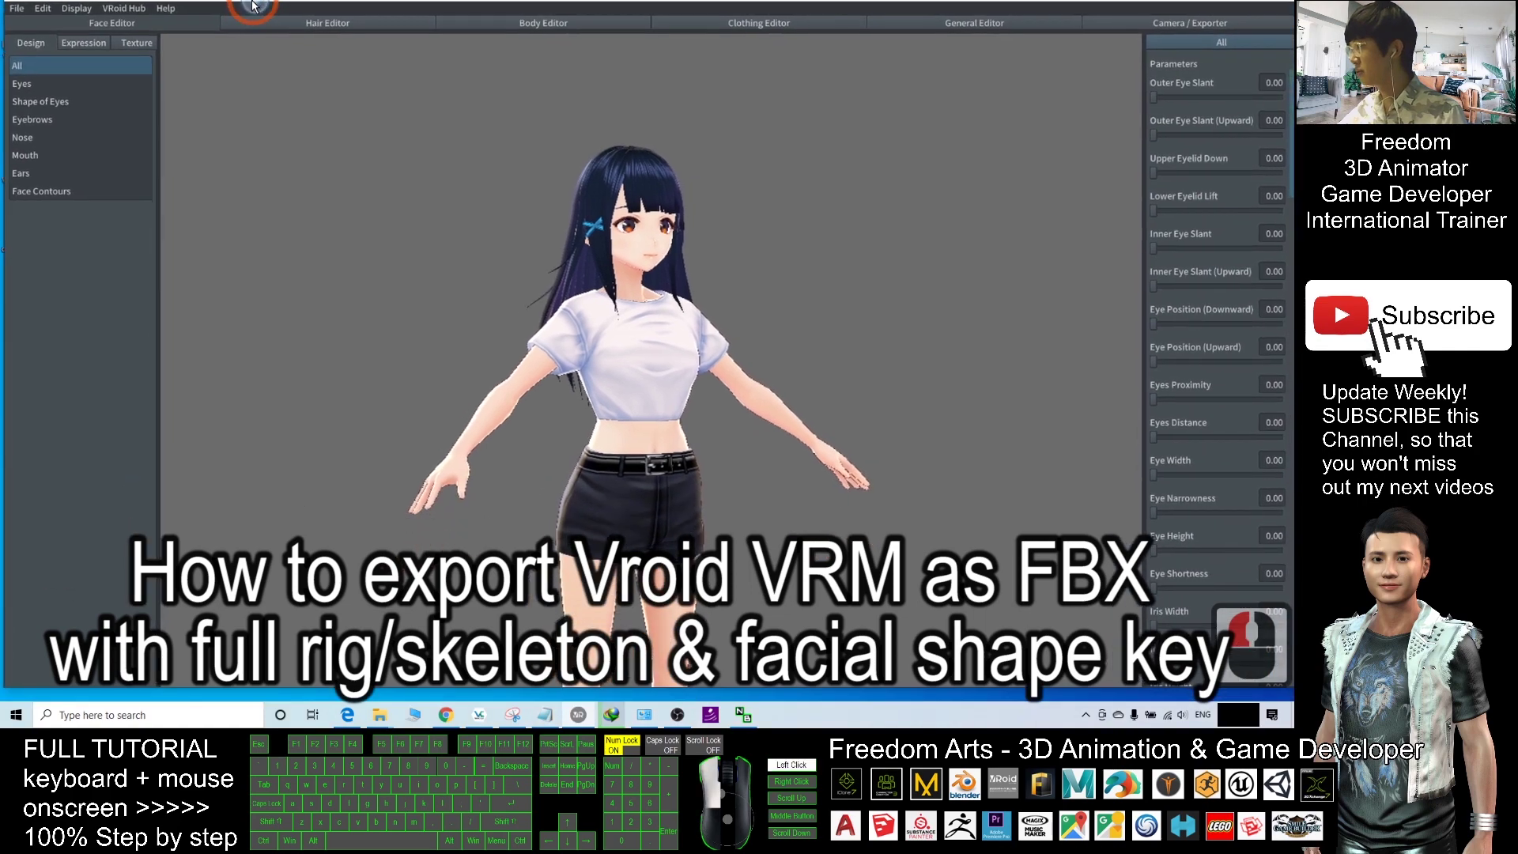
pyautogui.click(1215, 7)
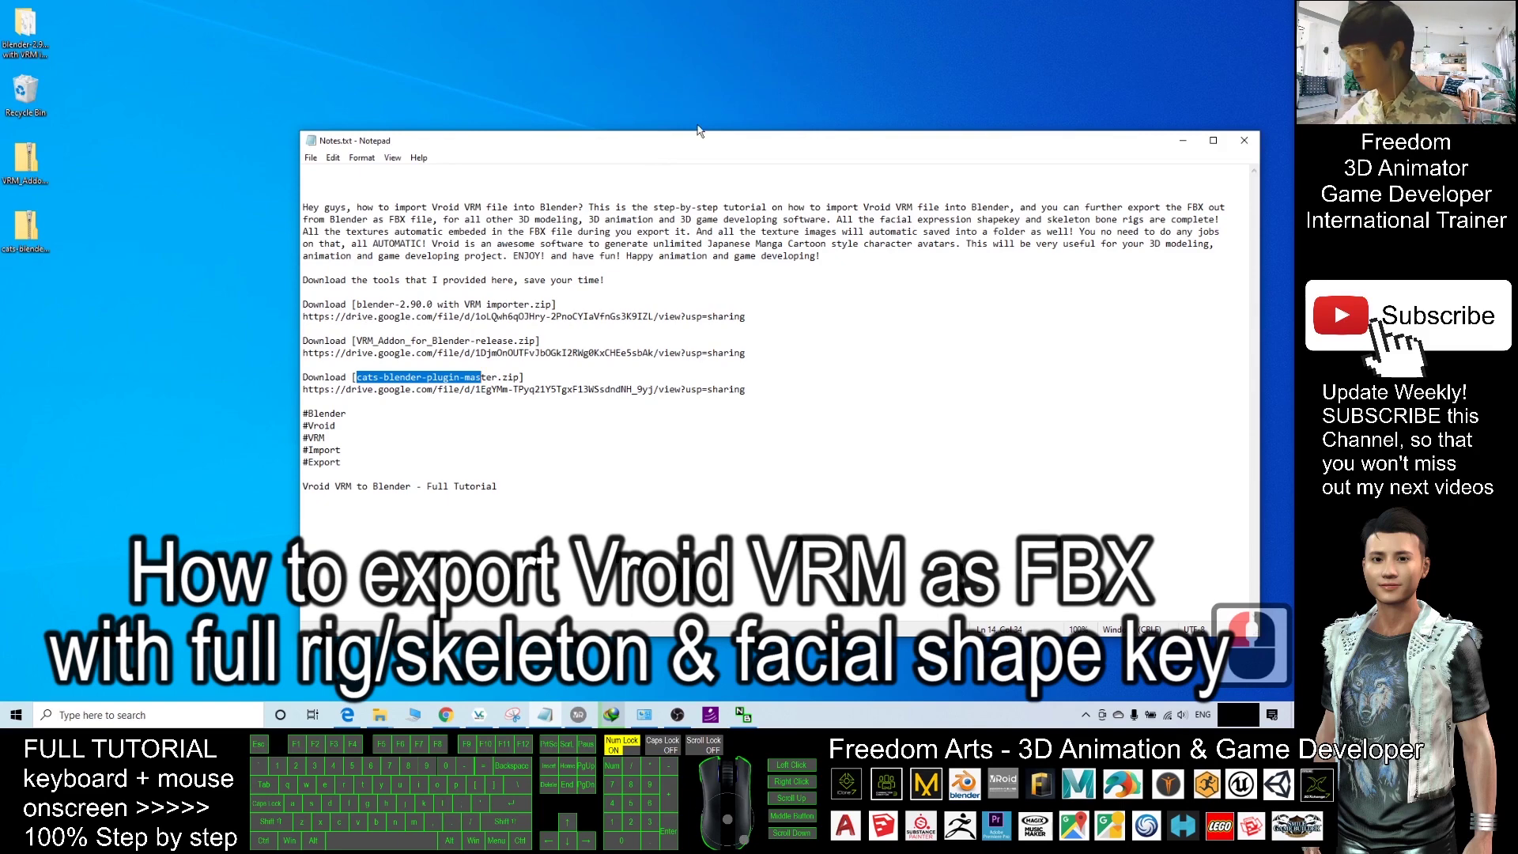
# Move the notes window up-left and close the stray Control Panel window
pyautogui.moveTo(661, 145); pyautogui.dragTo(585, 123)
pyautogui.doubleClick(305, 269)
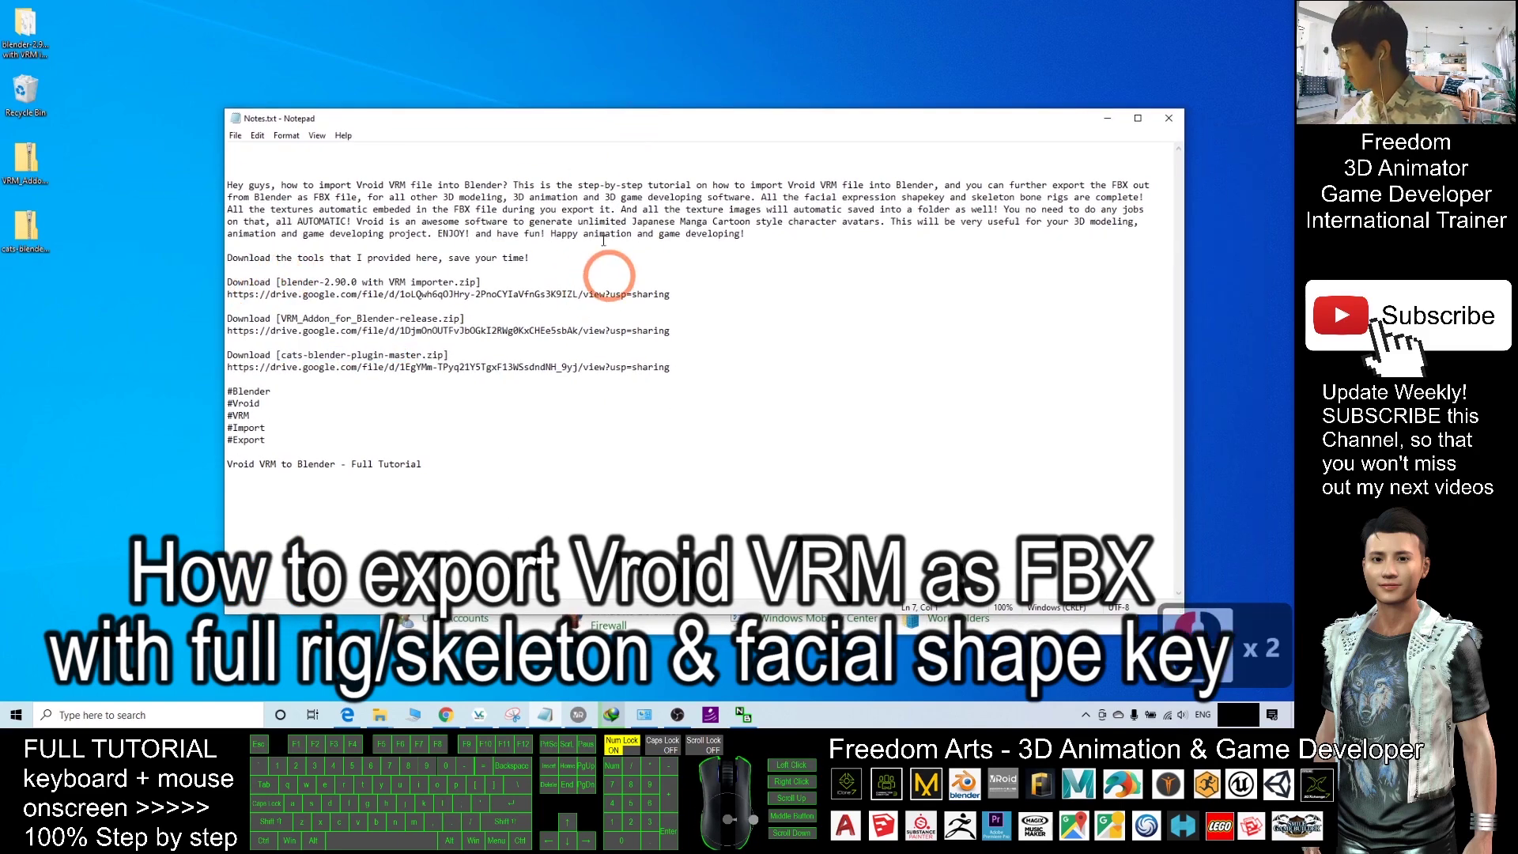
pyautogui.click(1089, 623)
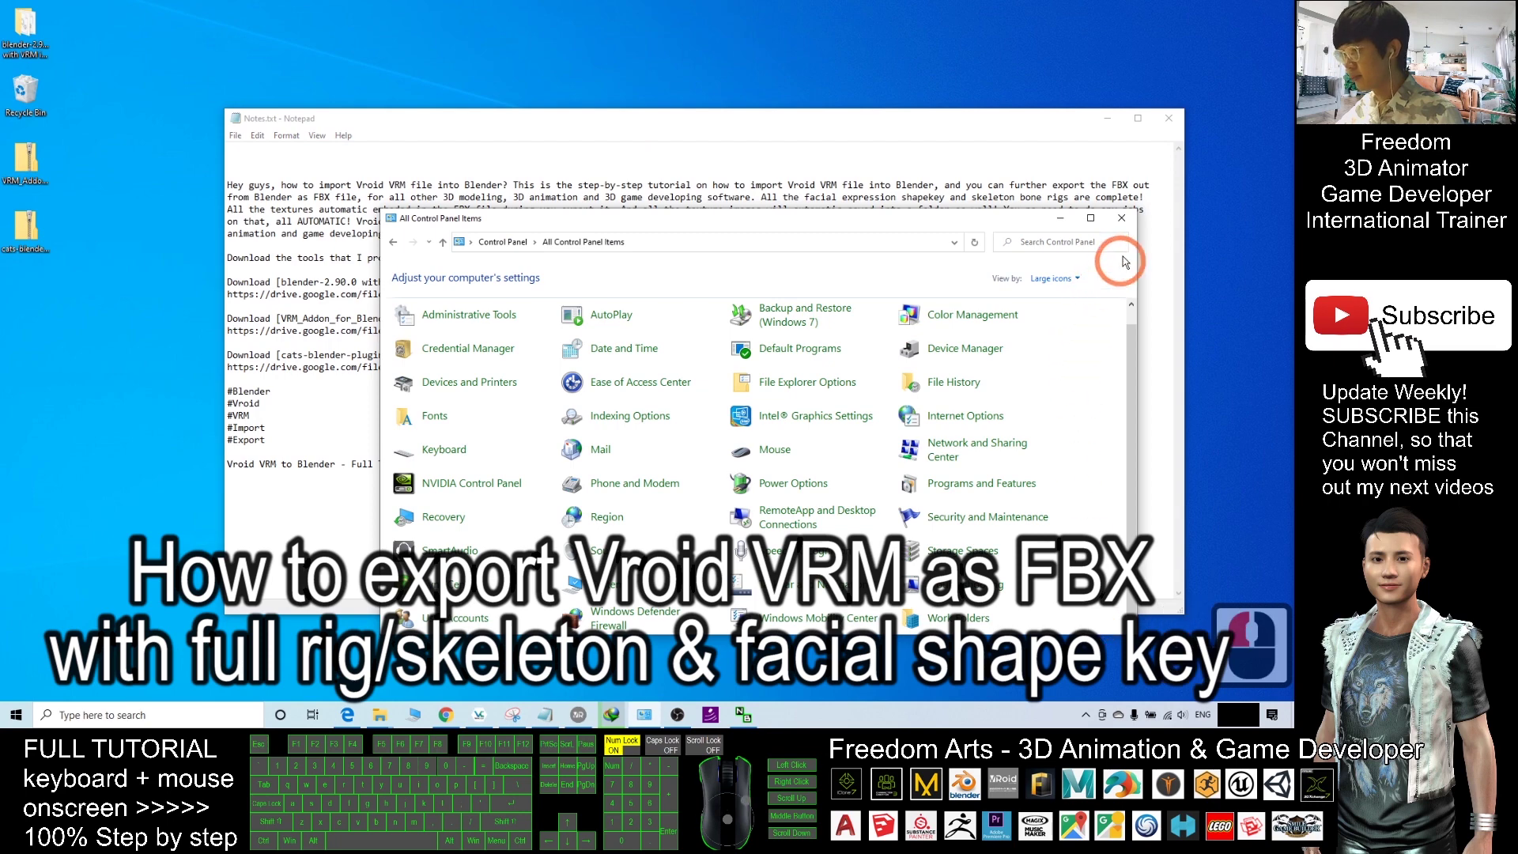
pyautogui.click(1133, 219)
# Reopen the blender-2.90.0 with VRM importer folder and scroll its 36 items
pyautogui.doubleClick(26, 30)
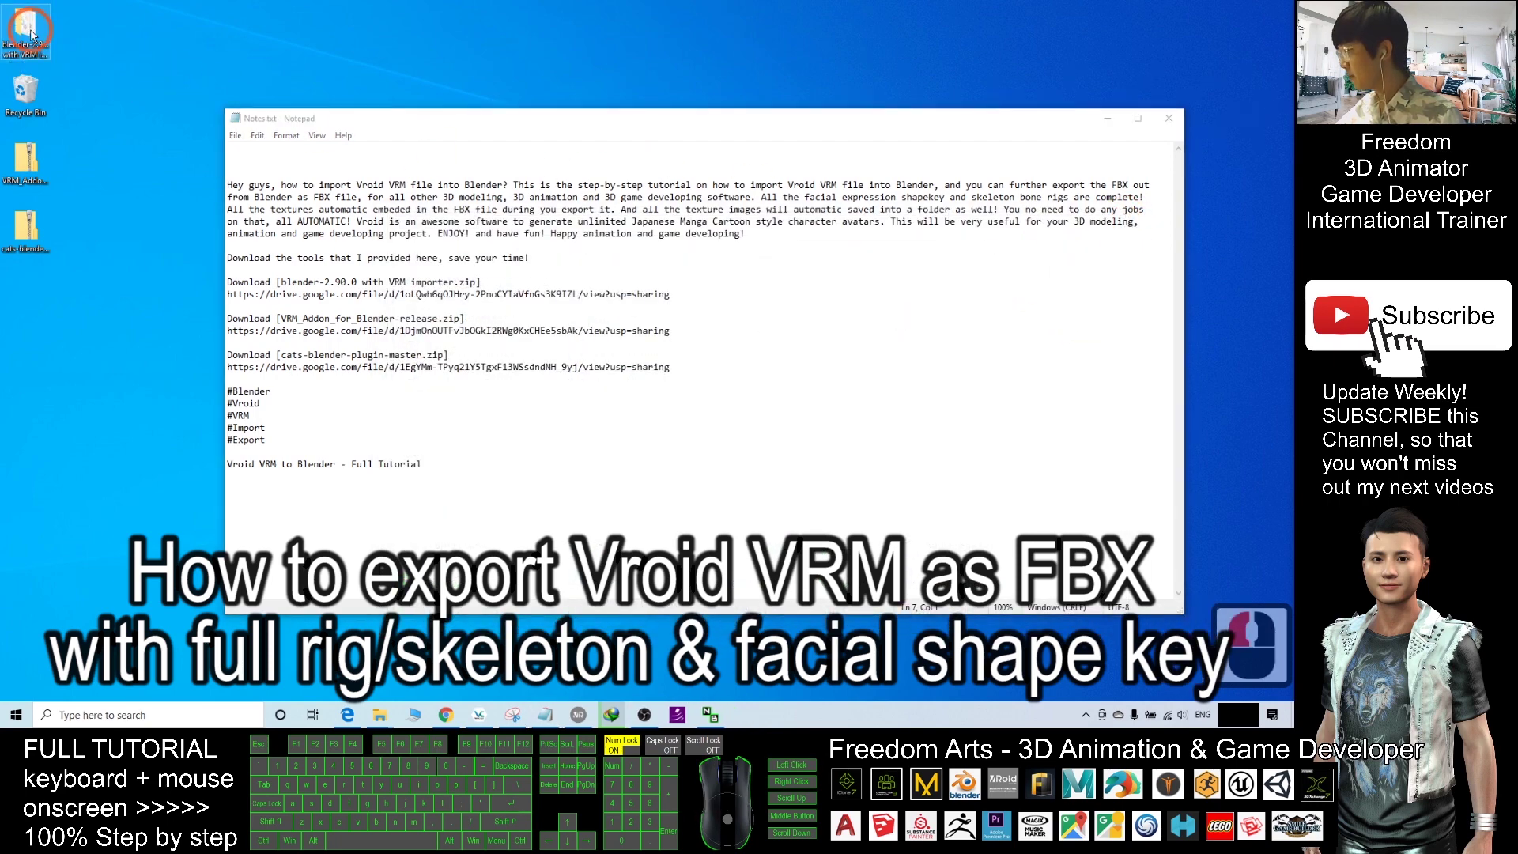
pyautogui.scroll(-5, 557, 300)
pyautogui.scroll(7, 545, 357)
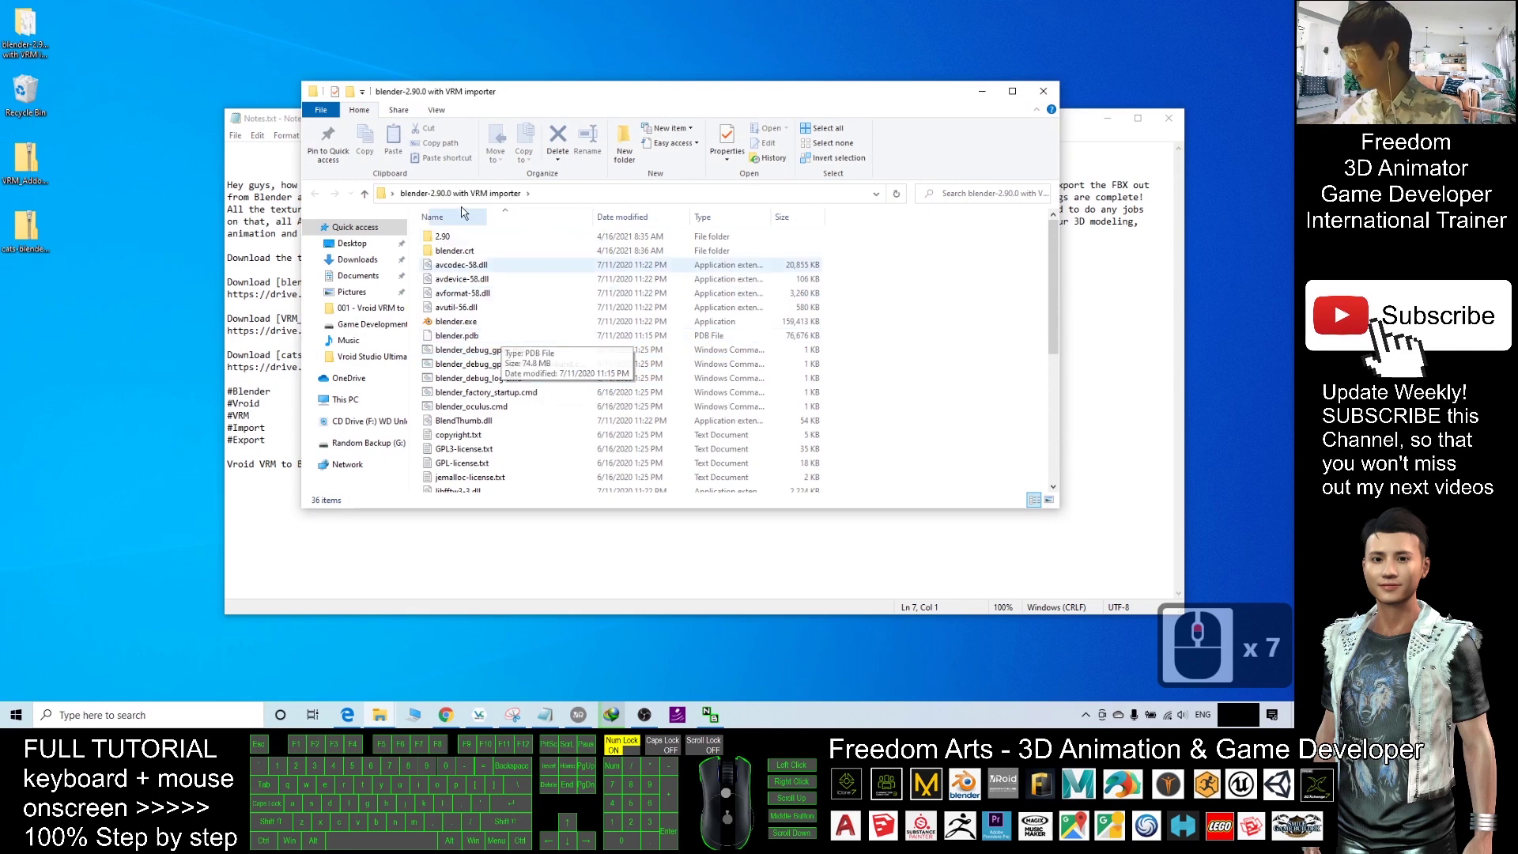
# Launch blender.exe from the folder and dismiss the splash screen
pyautogui.doubleClick(510, 322)
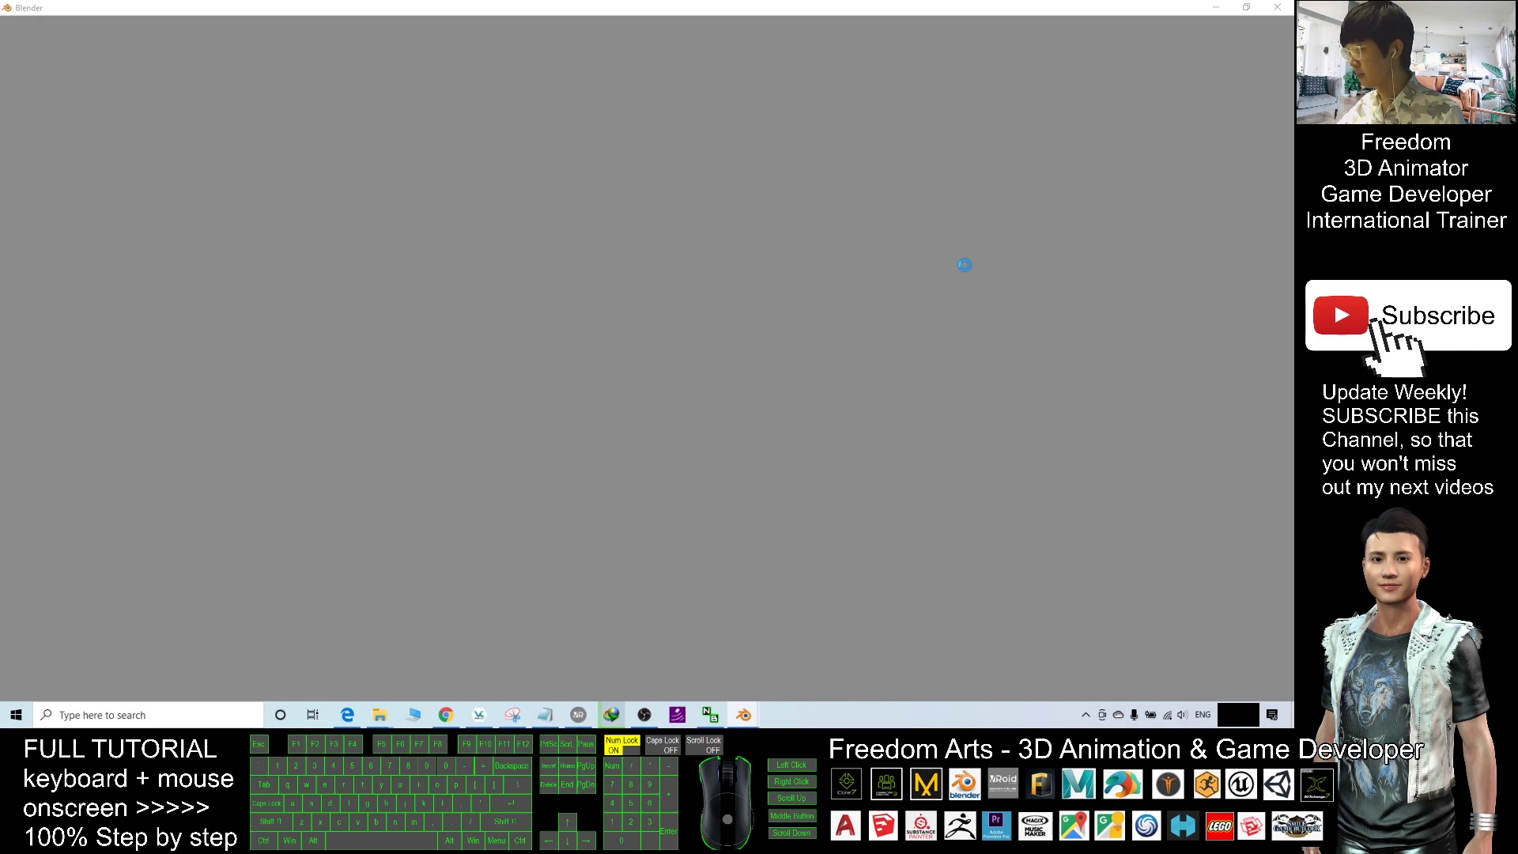
pyautogui.click(743, 715)
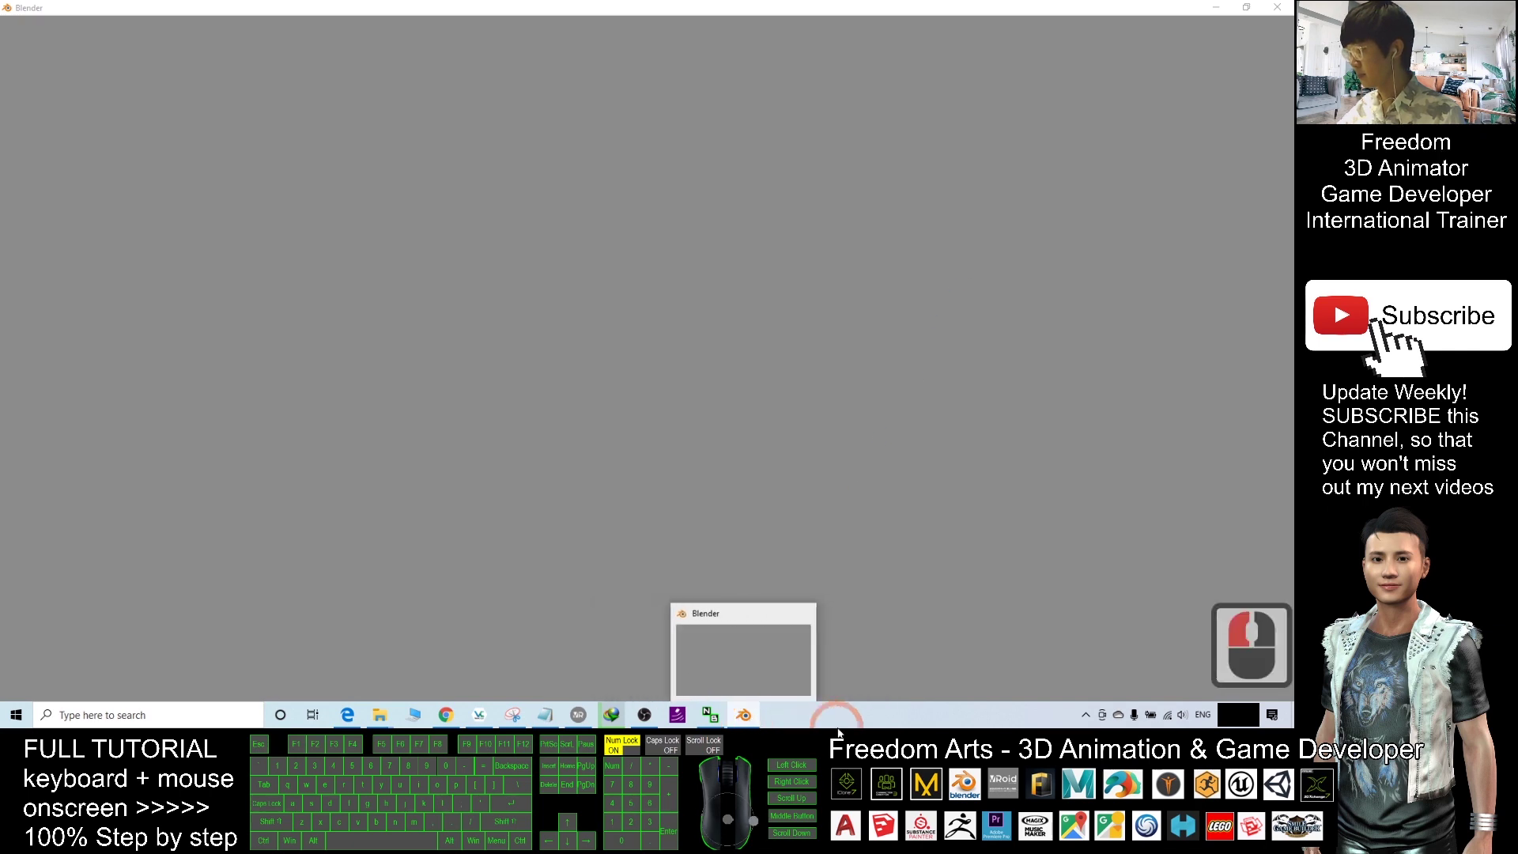
pyautogui.click(742, 656)
pyautogui.click(743, 6)
pyautogui.click(628, 128)
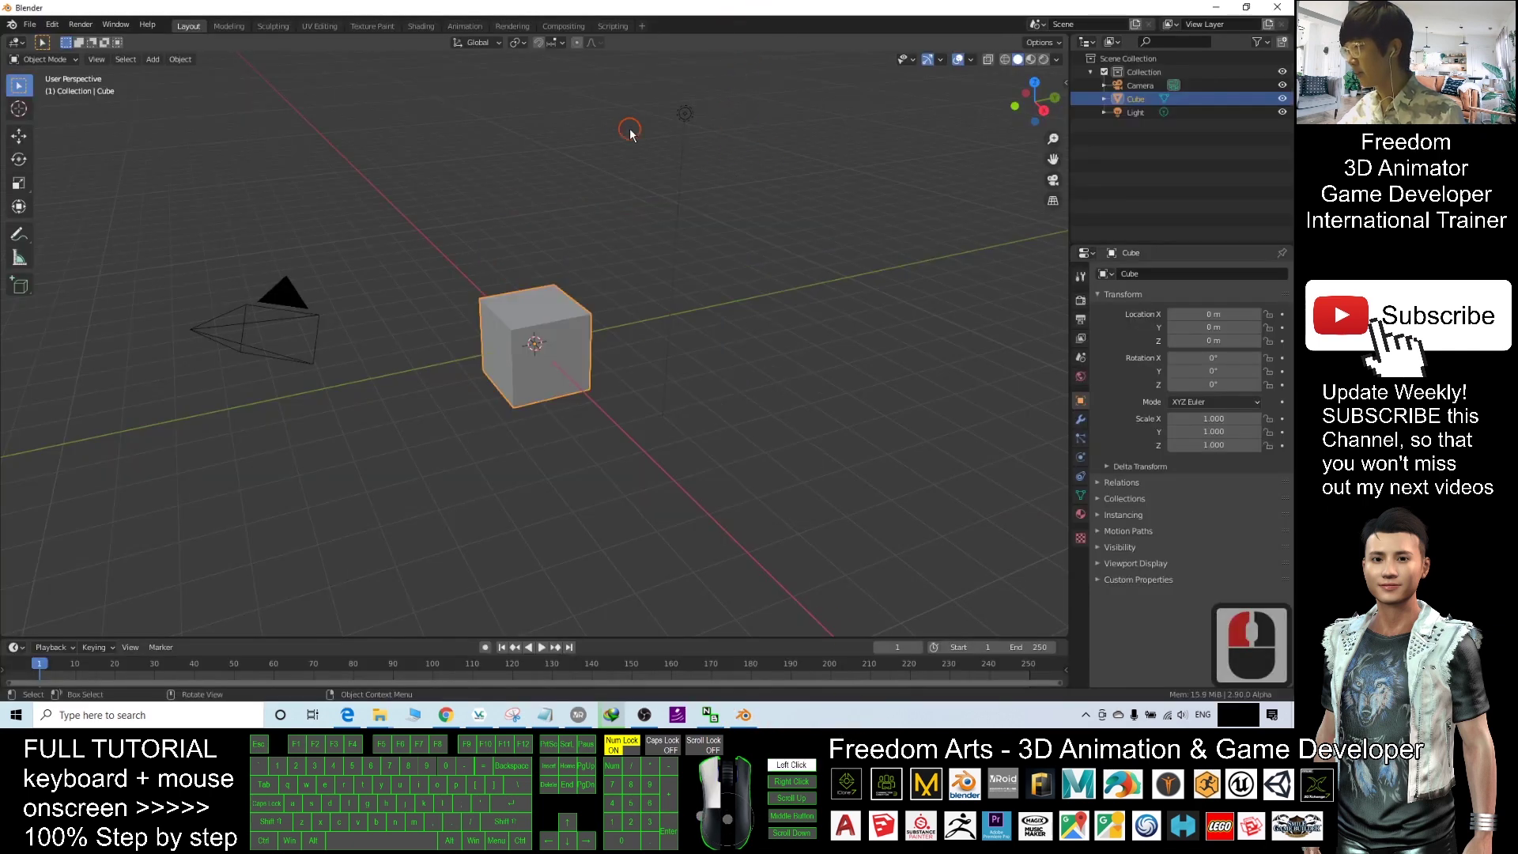
# Shift the Blender window down-right and bring the notes to the front
pyautogui.moveTo(783, 96); pyautogui.dragTo(822, 106)
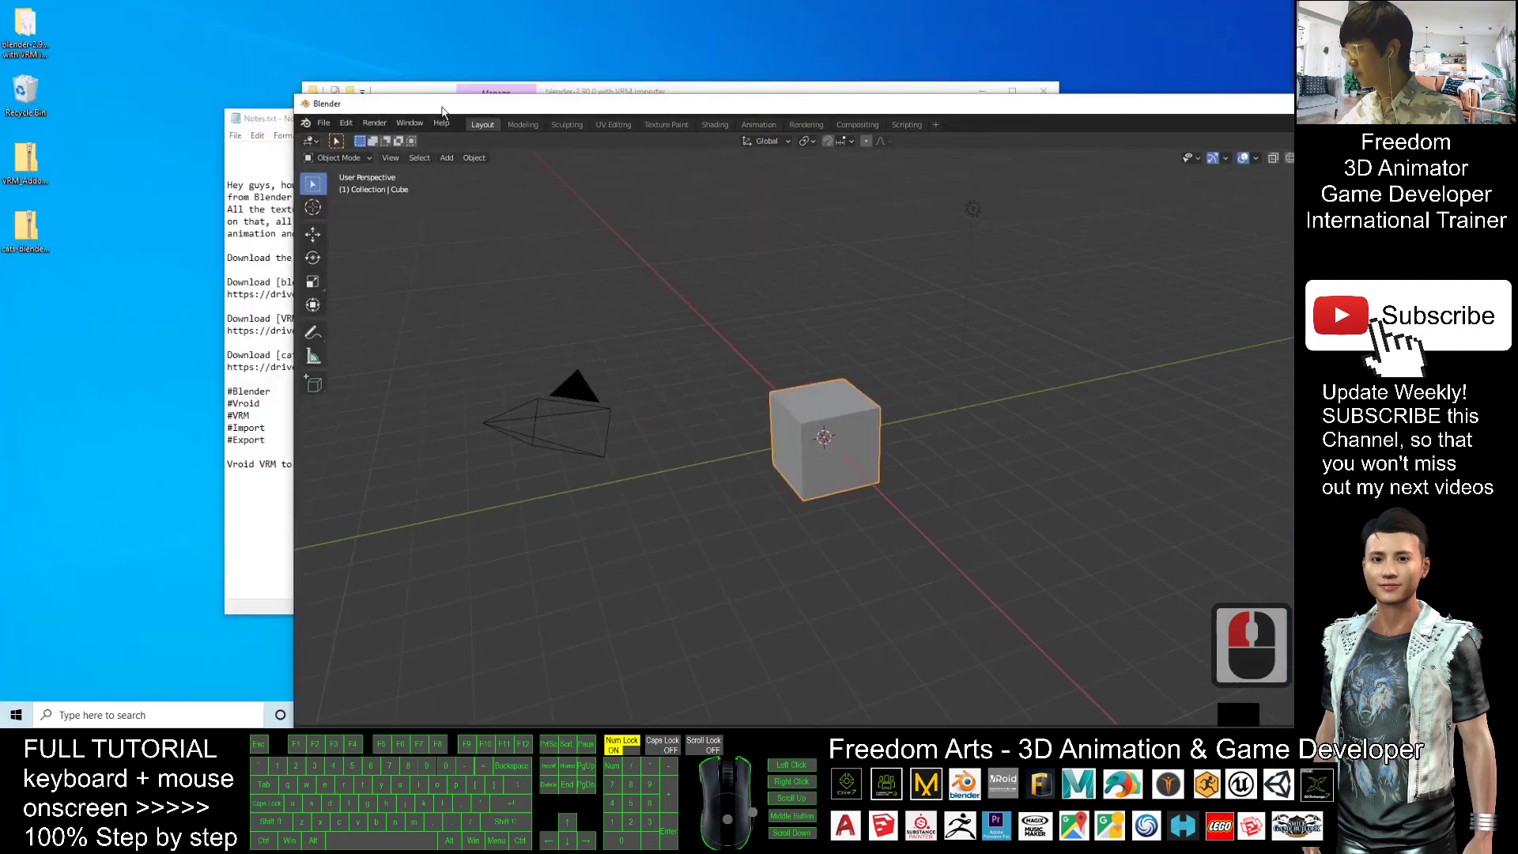
pyautogui.moveTo(448, 108); pyautogui.dragTo(585, 142)
pyautogui.click(278, 121)
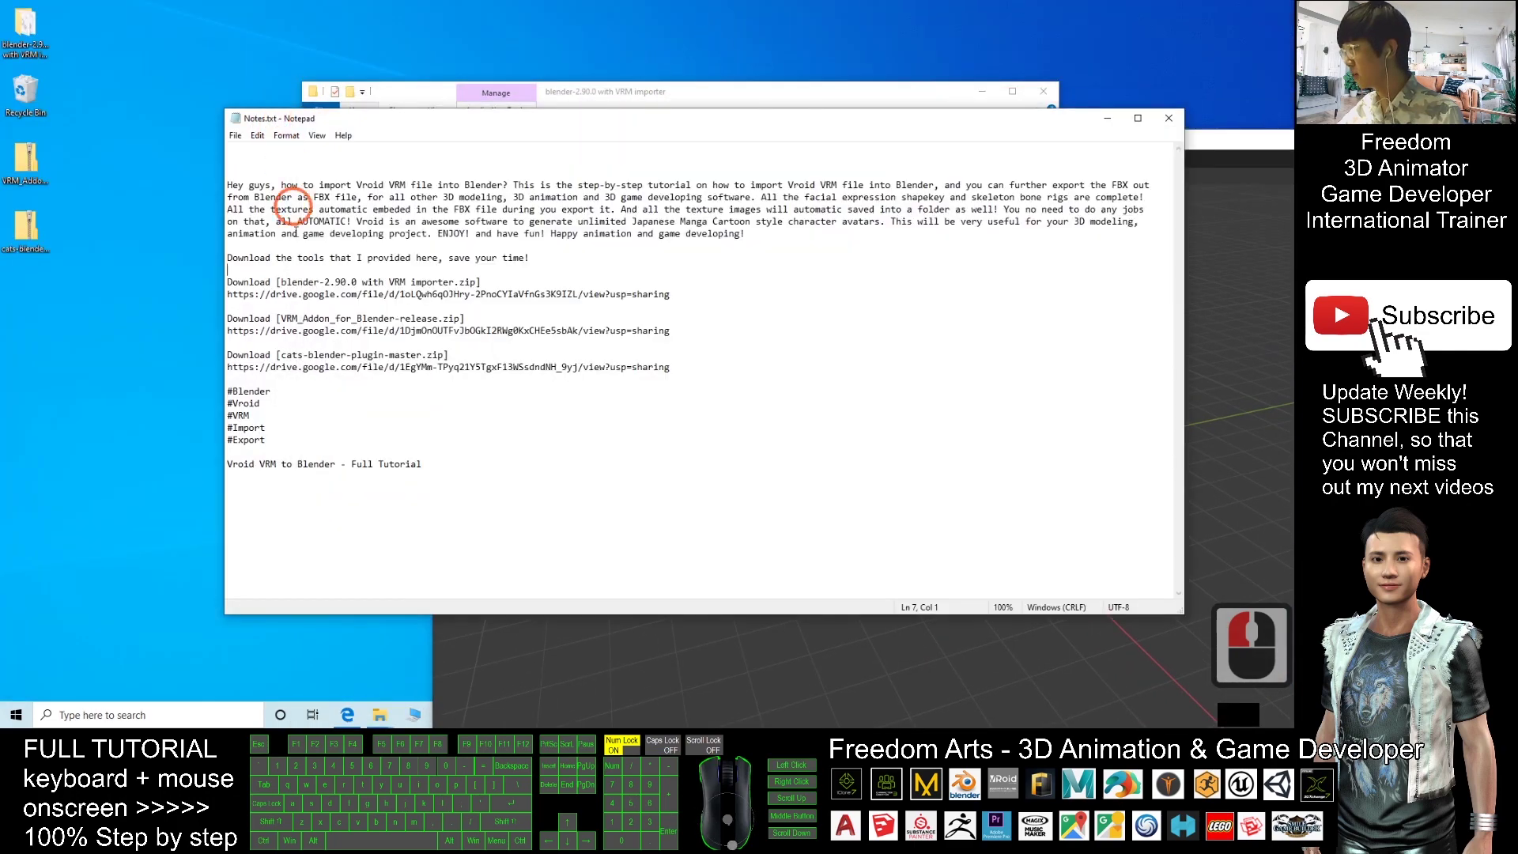
# Highlight the VRM_Addon_for_Blender and cats-blender-plugin zip names in the notes
pyautogui.click(245, 331)
pyautogui.moveTo(286, 318); pyautogui.dragTo(410, 318)
pyautogui.moveTo(294, 355); pyautogui.dragTo(369, 355)
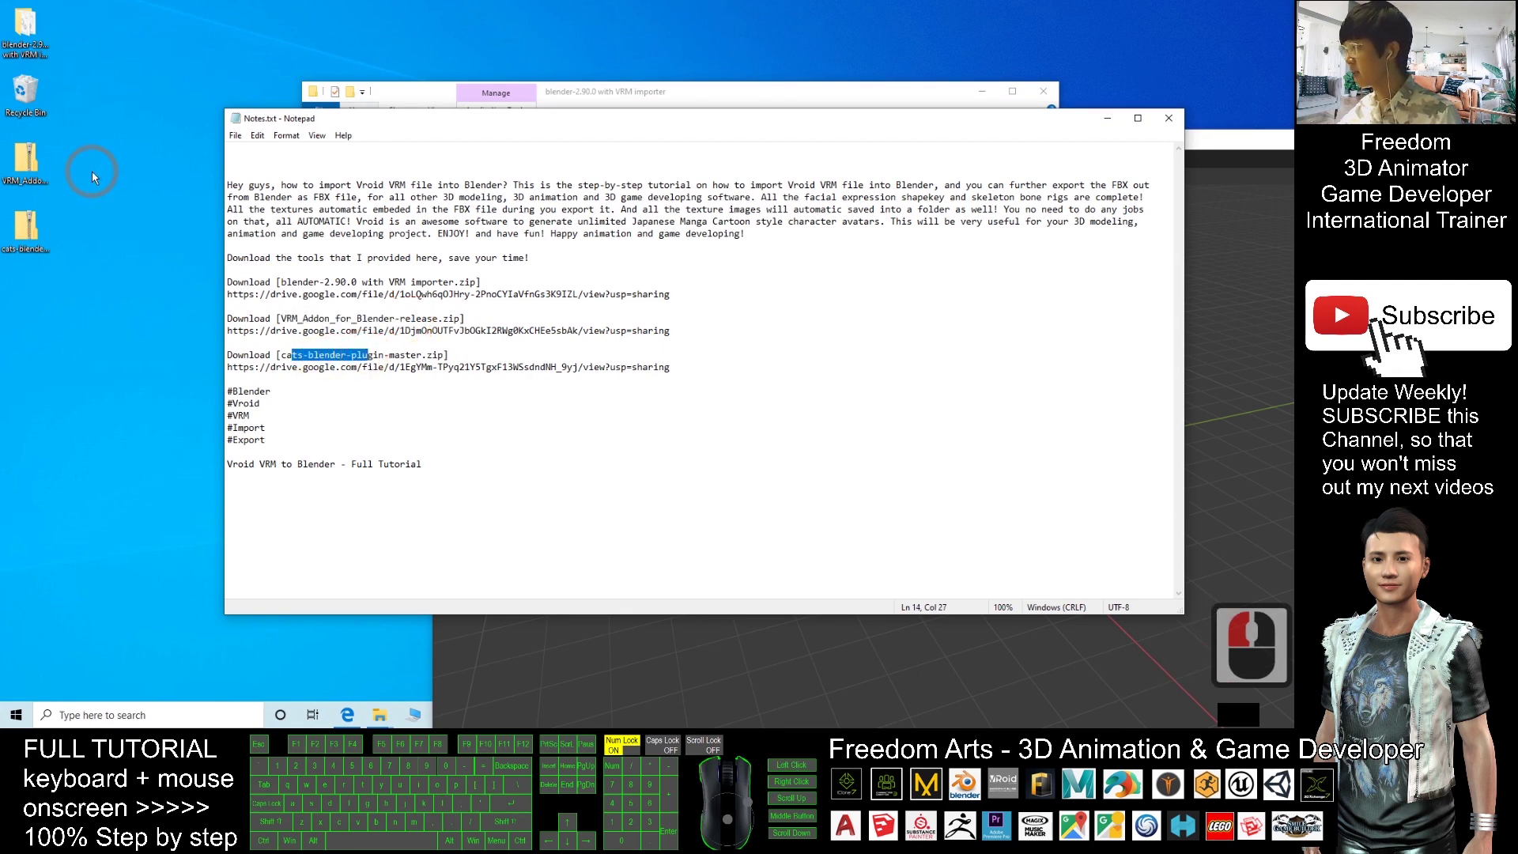
# Locate both add-on zips on the desktop, then bring Blender back in front
pyautogui.doubleClick(21, 166)
pyautogui.doubleClick(24, 229)
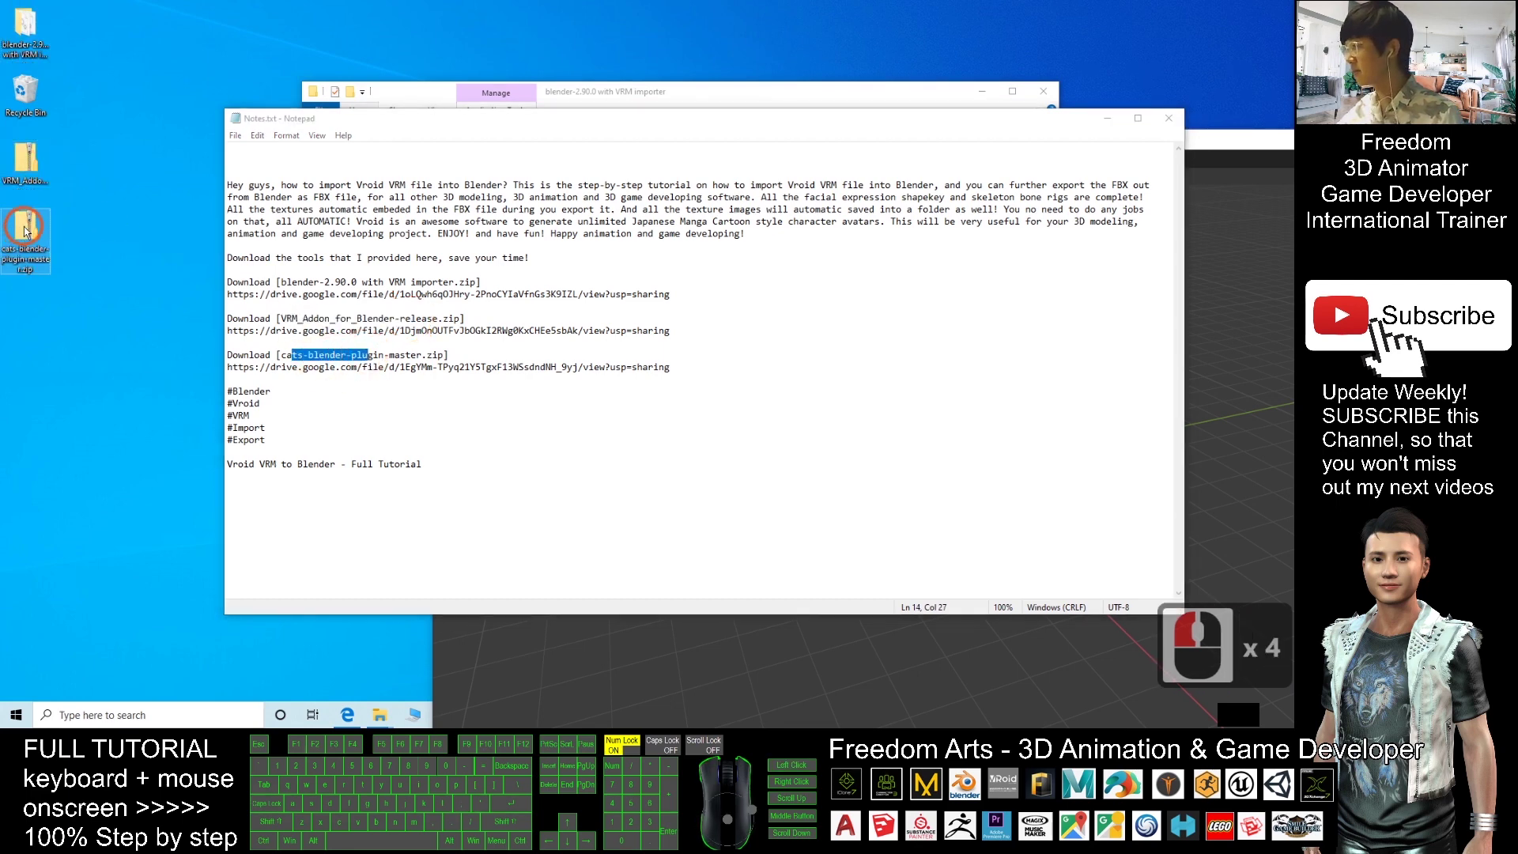
pyautogui.click(15, 183)
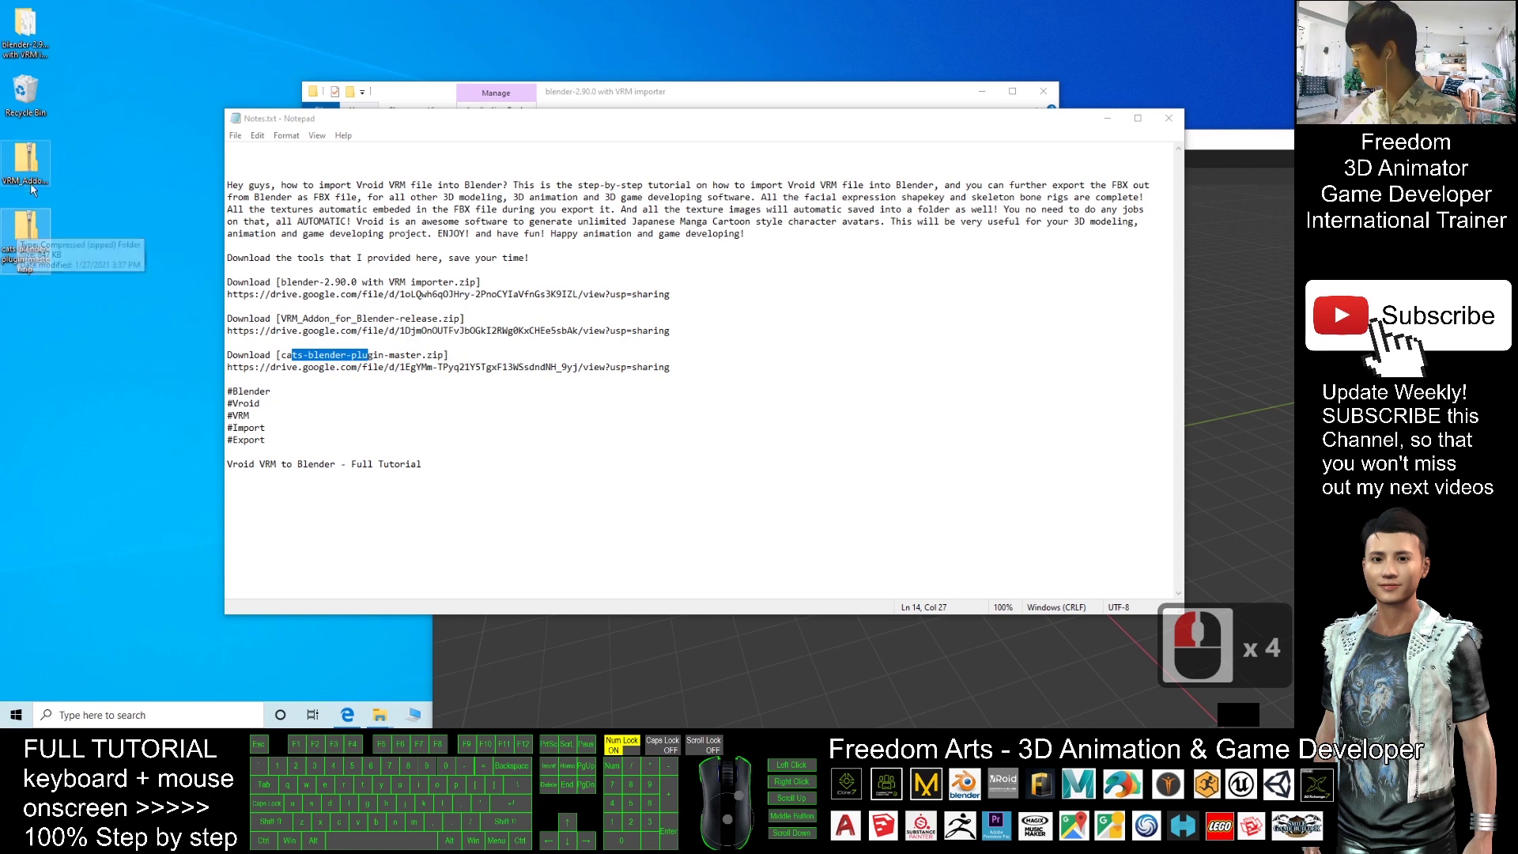
pyautogui.doubleClick(24, 230)
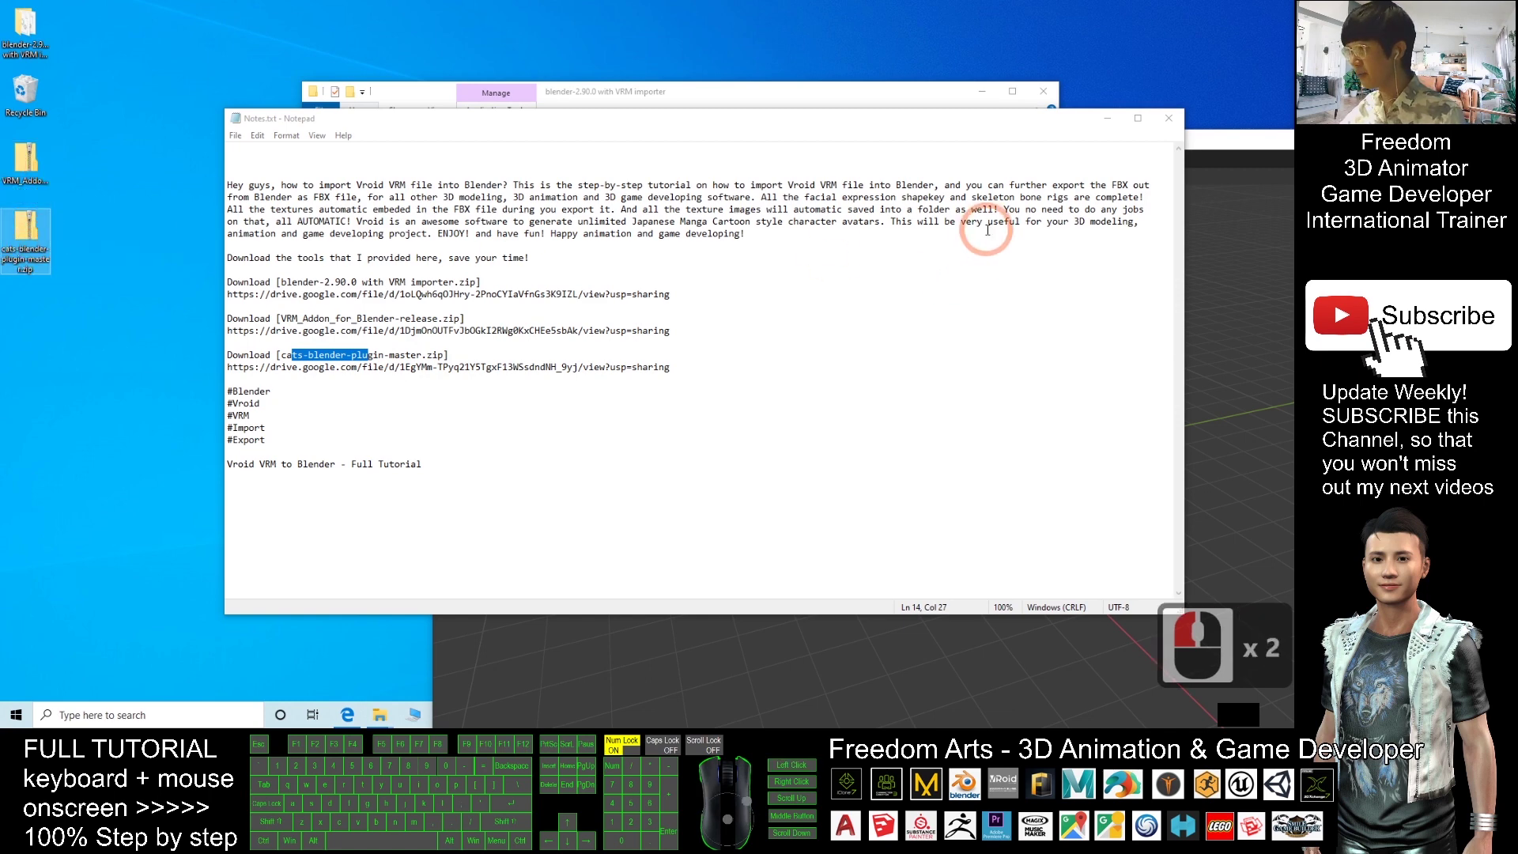
pyautogui.moveTo(1199, 136); pyautogui.dragTo(1076, 76)
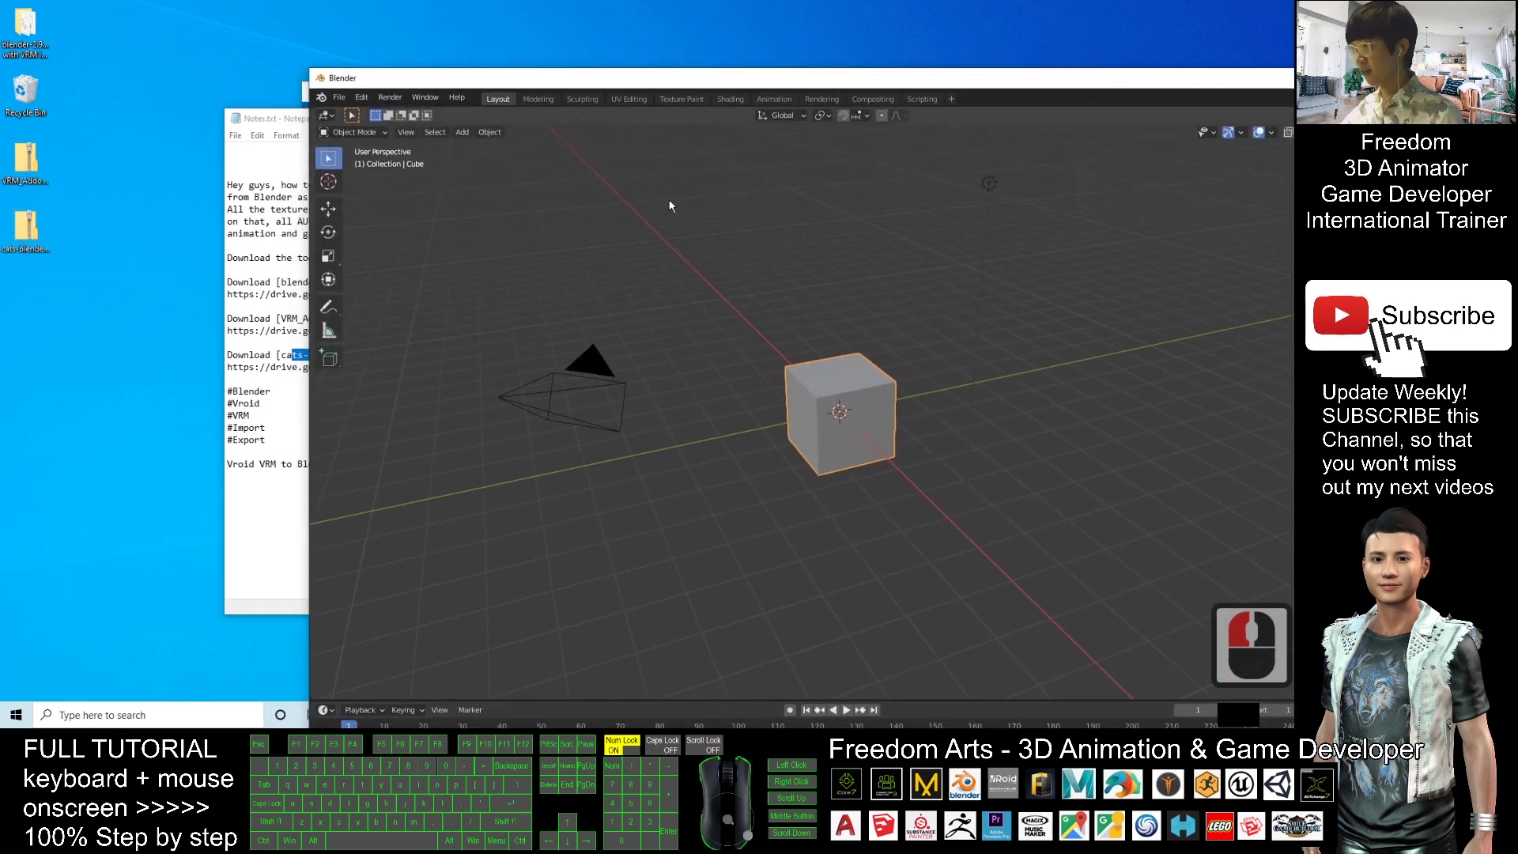
# Open Preferences > Add-ons and install cats-blender-plugin-master.zip from the Desktop
pyautogui.click(346, 99)
pyautogui.click(362, 98)
pyautogui.click(362, 98)
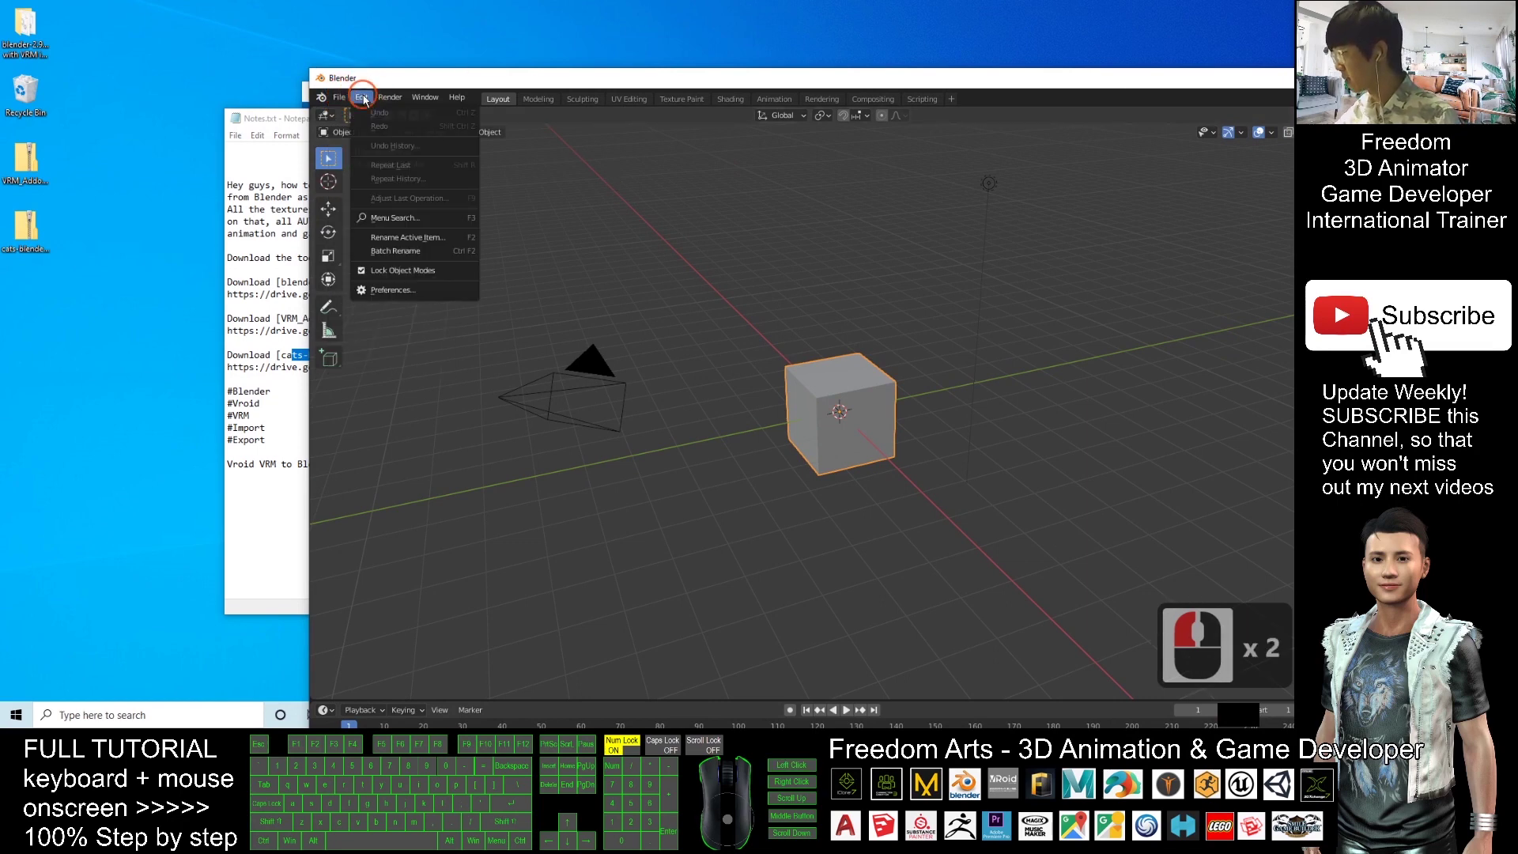
pyautogui.click(393, 291)
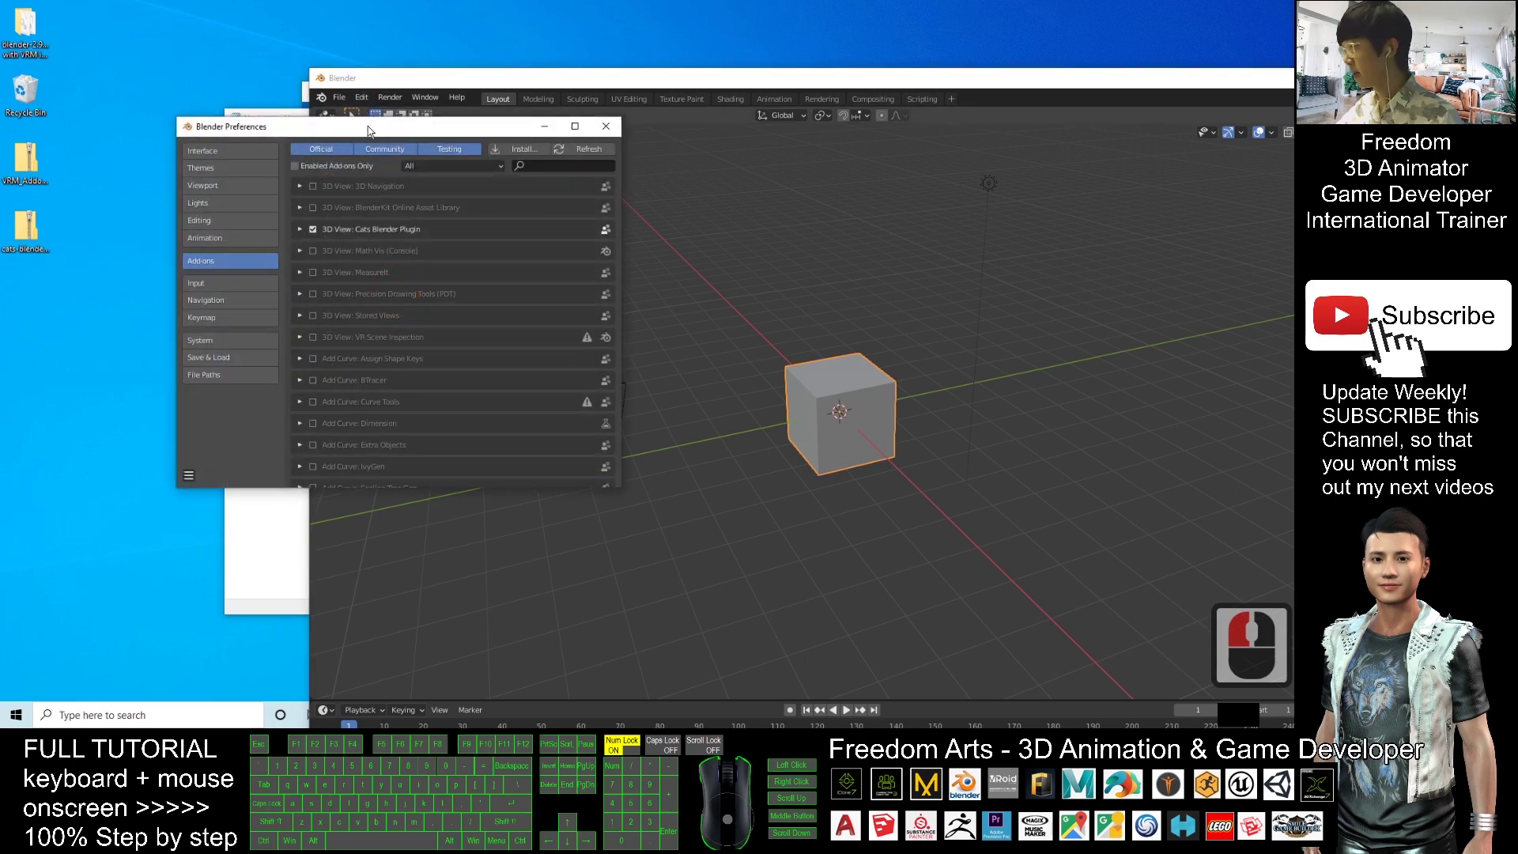
pyautogui.moveTo(359, 125); pyautogui.dragTo(486, 139)
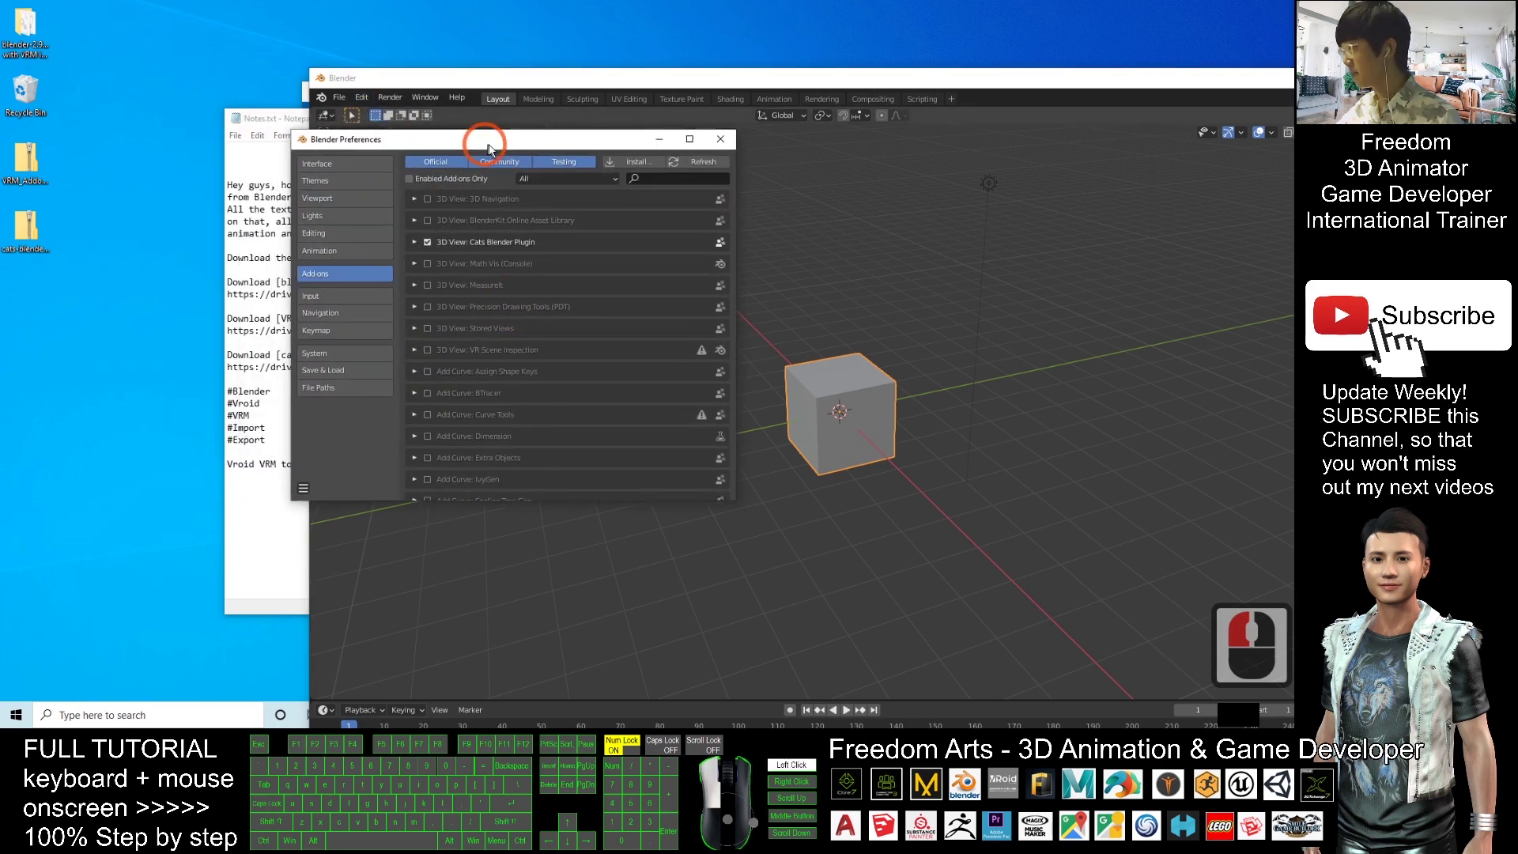
pyautogui.click(642, 163)
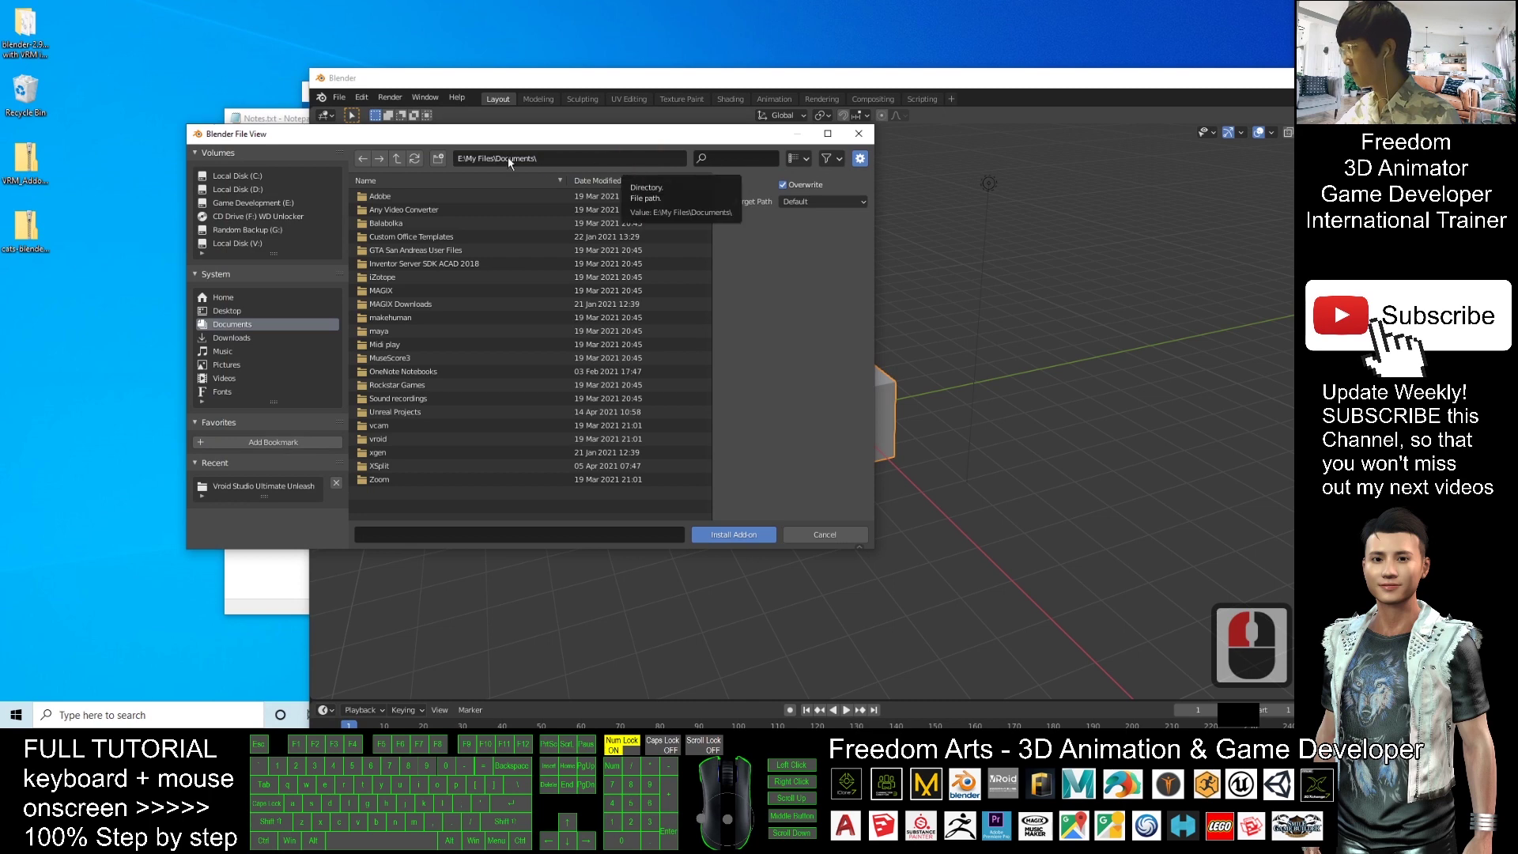
pyautogui.click(228, 313)
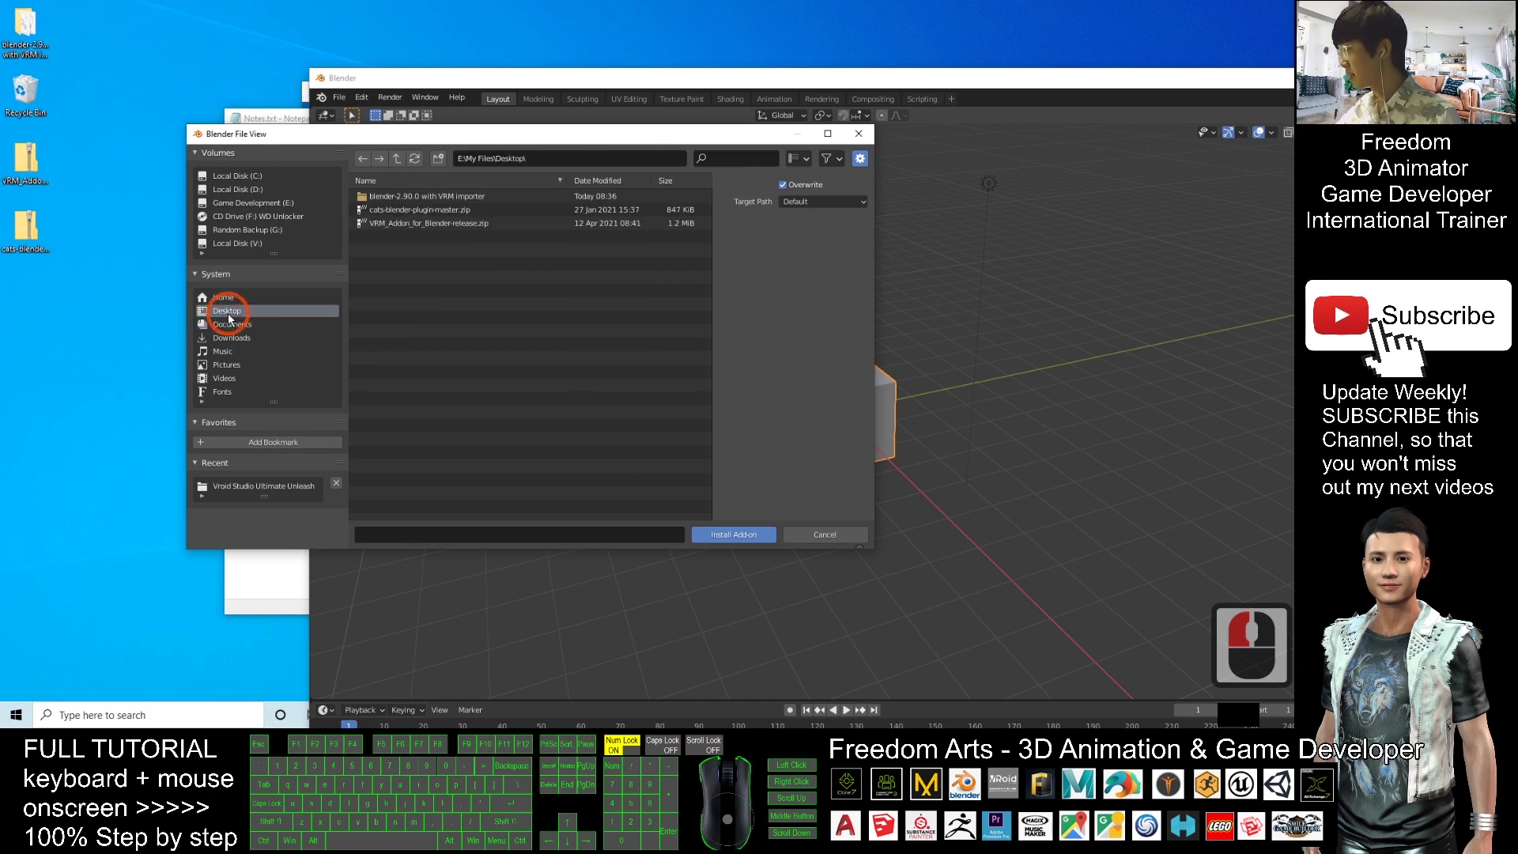
pyautogui.doubleClick(393, 211)
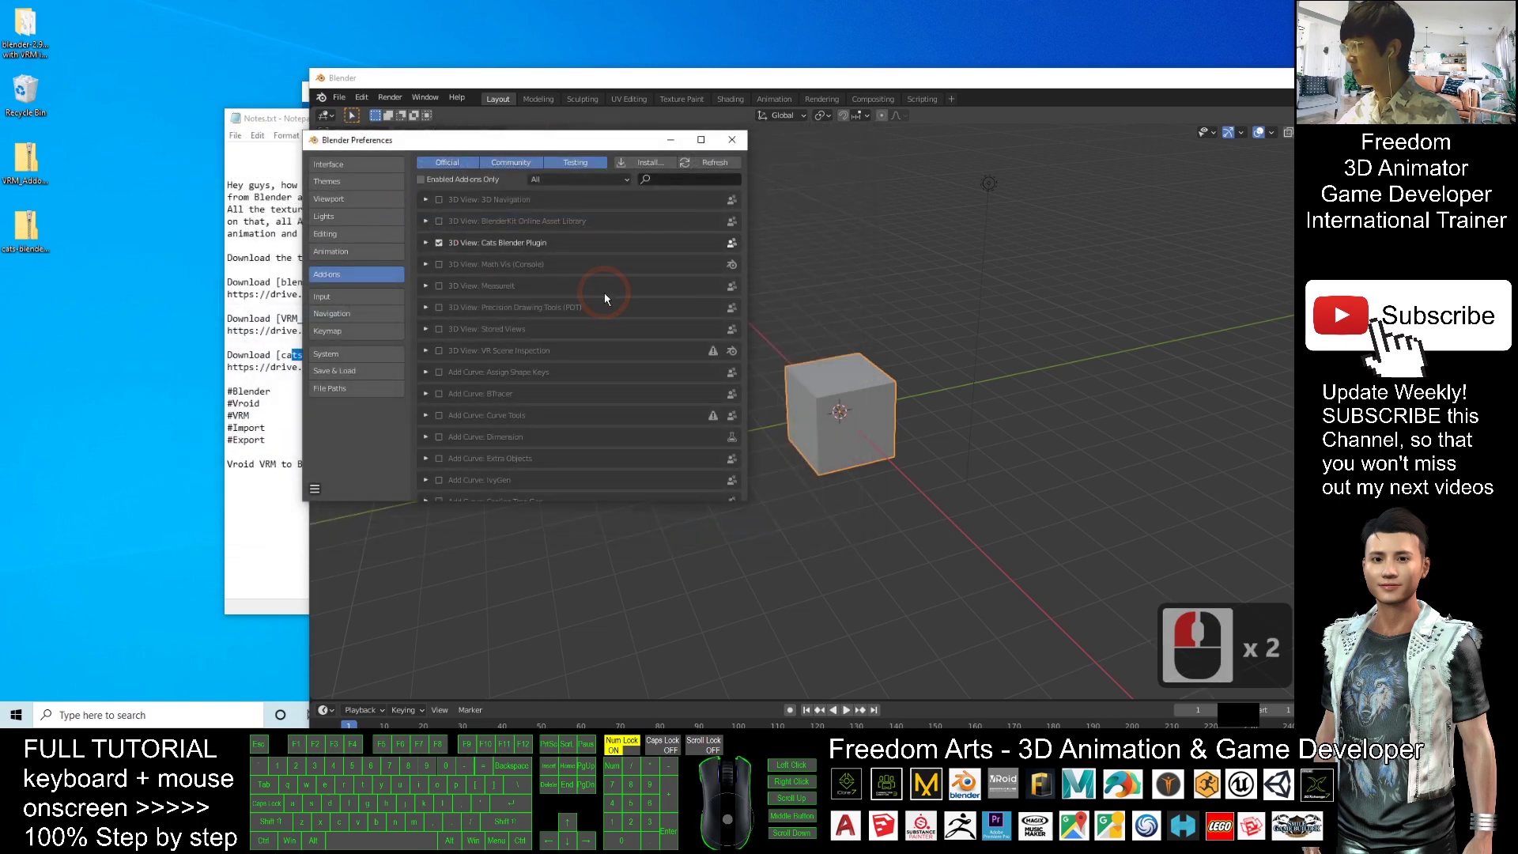
# Install the VRM_Addon_for_Blender zip, then close Preferences and move Blender left
pyautogui.click(652, 163)
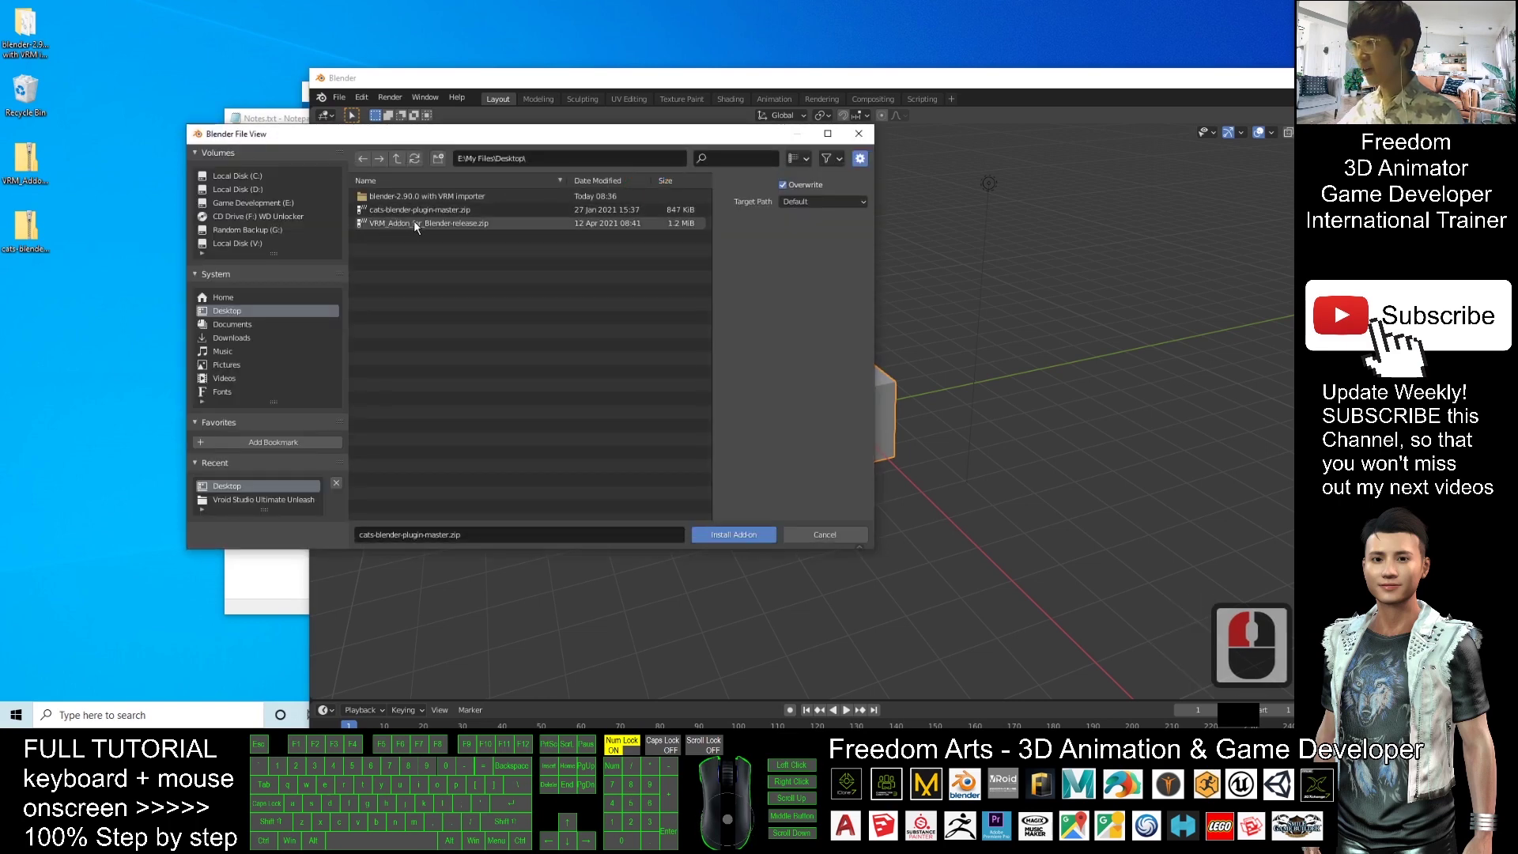
pyautogui.doubleClick(468, 225)
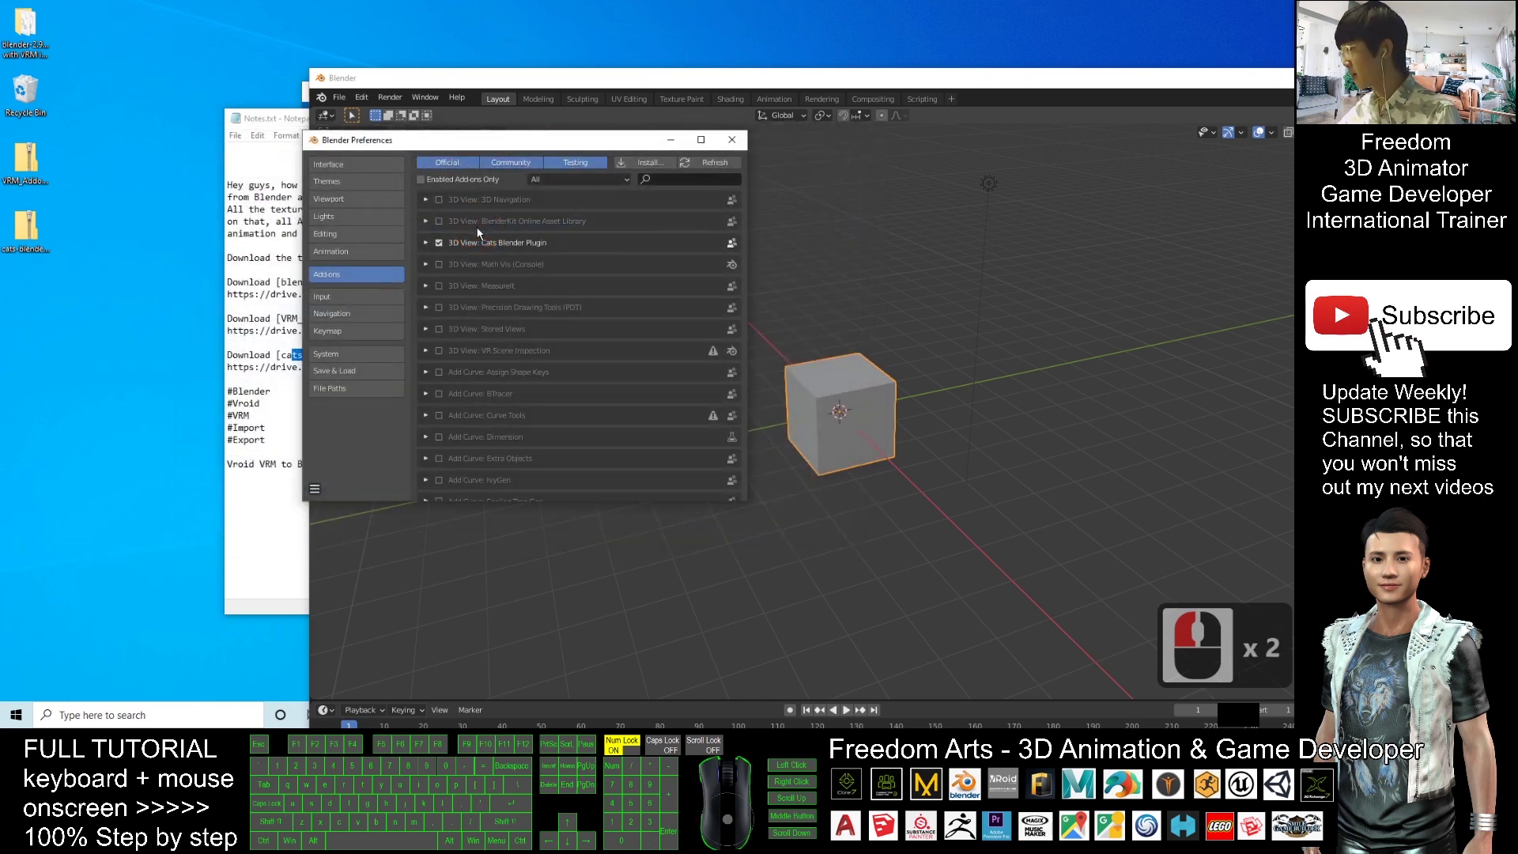
pyautogui.click(731, 139)
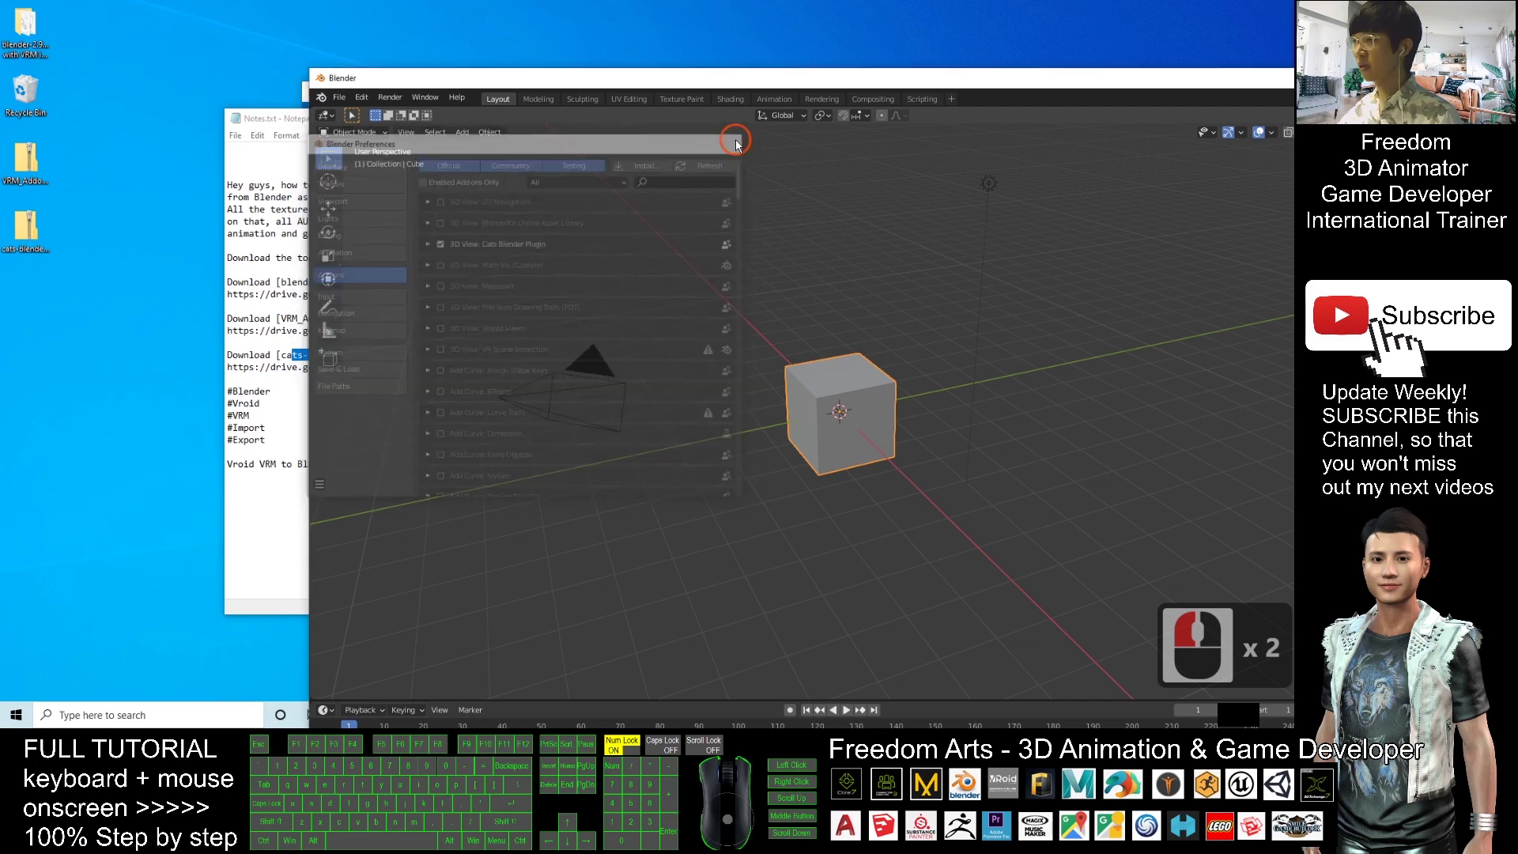
pyautogui.click(883, 84)
pyautogui.moveTo(883, 86); pyautogui.dragTo(614, 96)
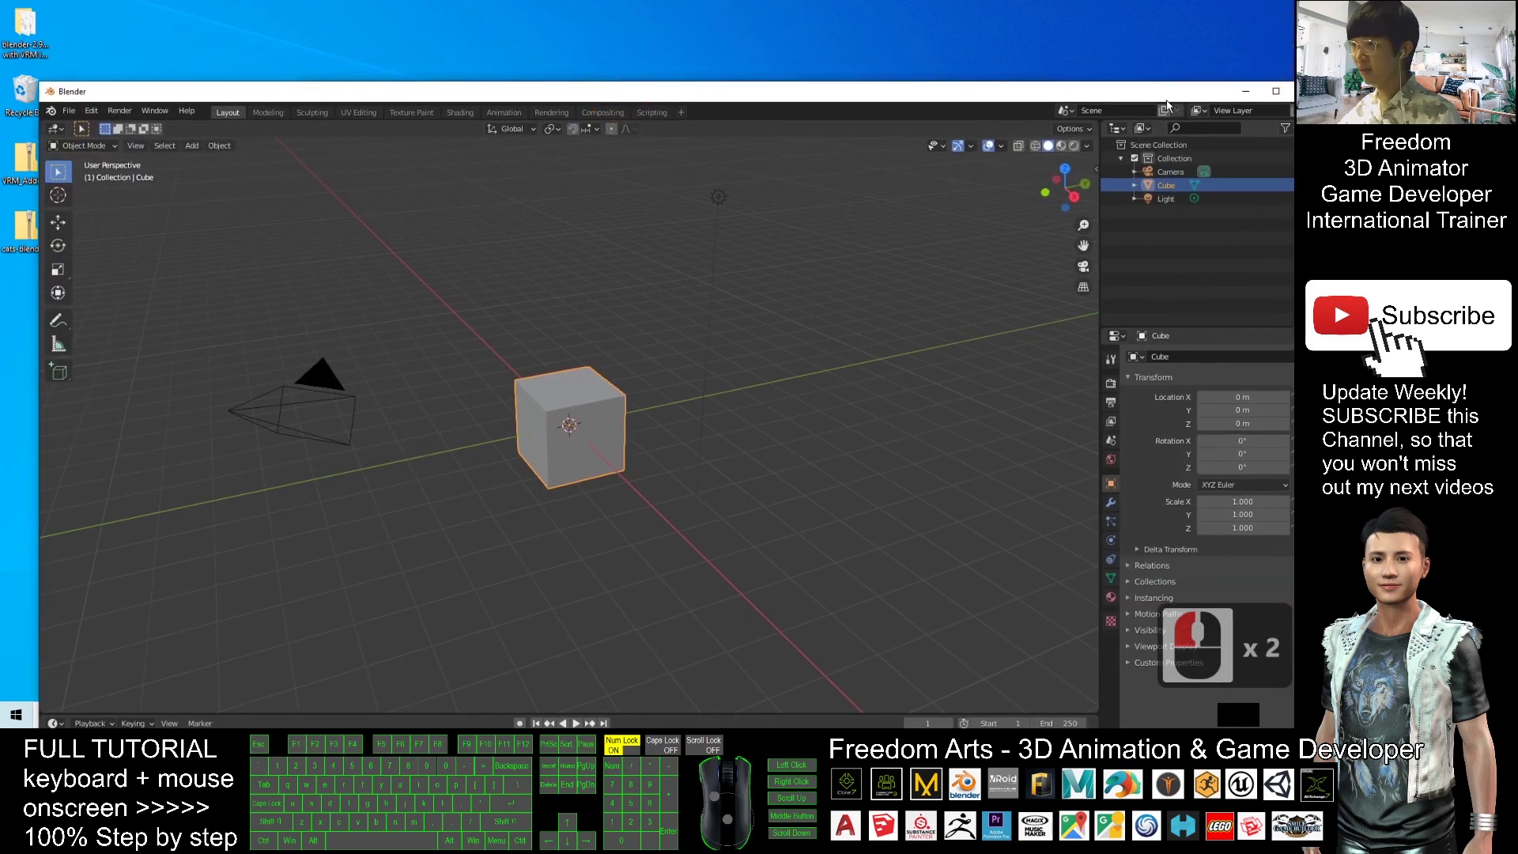
# Close Blender and relaunch it from blender.exe in the install folder
pyautogui.moveTo(1154, 90); pyautogui.dragTo(918, 90)
pyautogui.click(1071, 90)
pyautogui.click(977, 238)
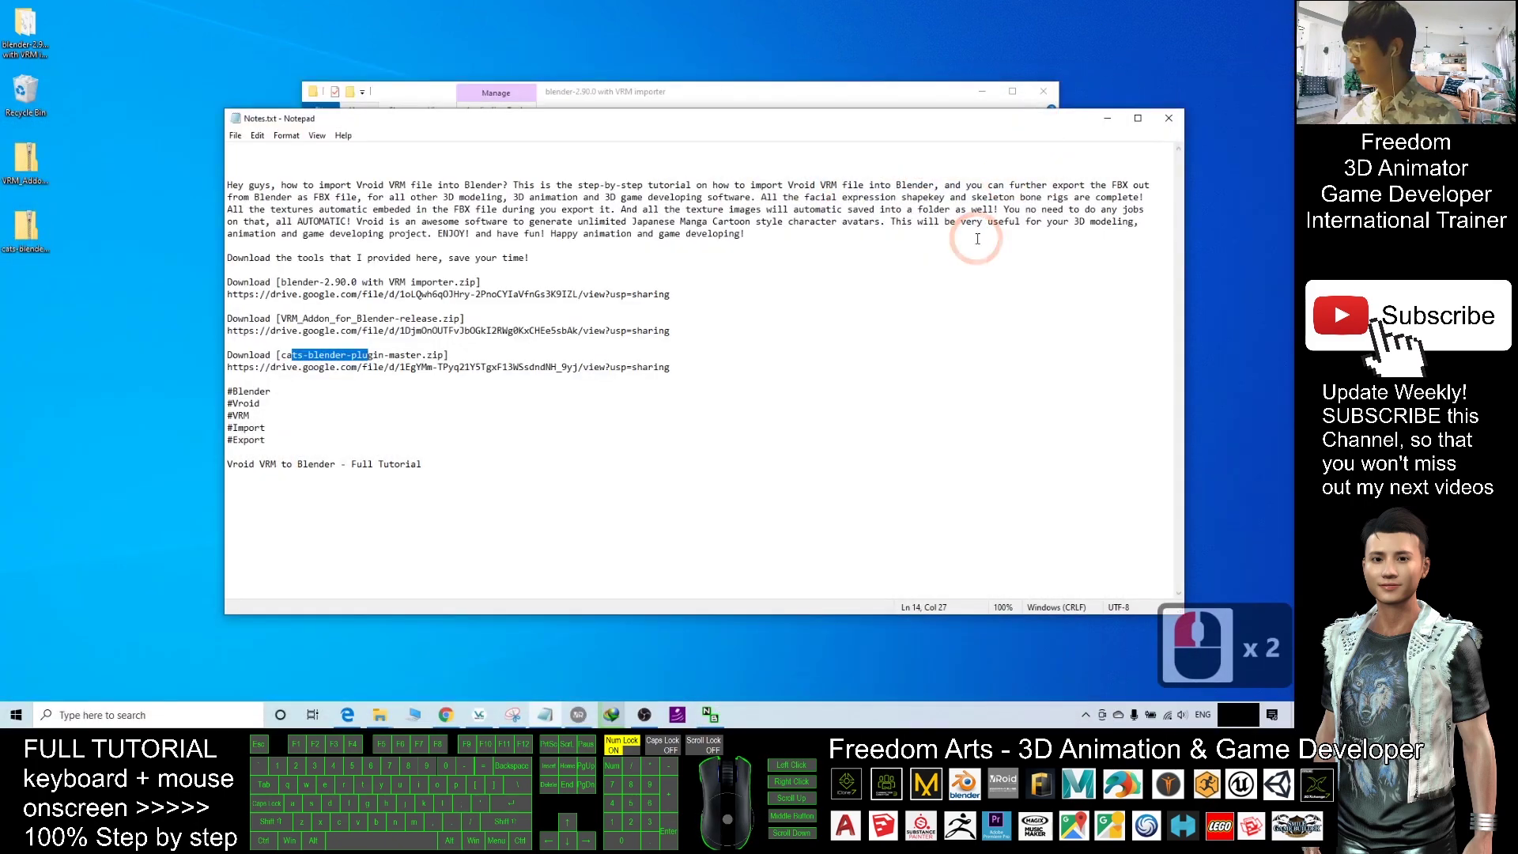
pyautogui.click(617, 105)
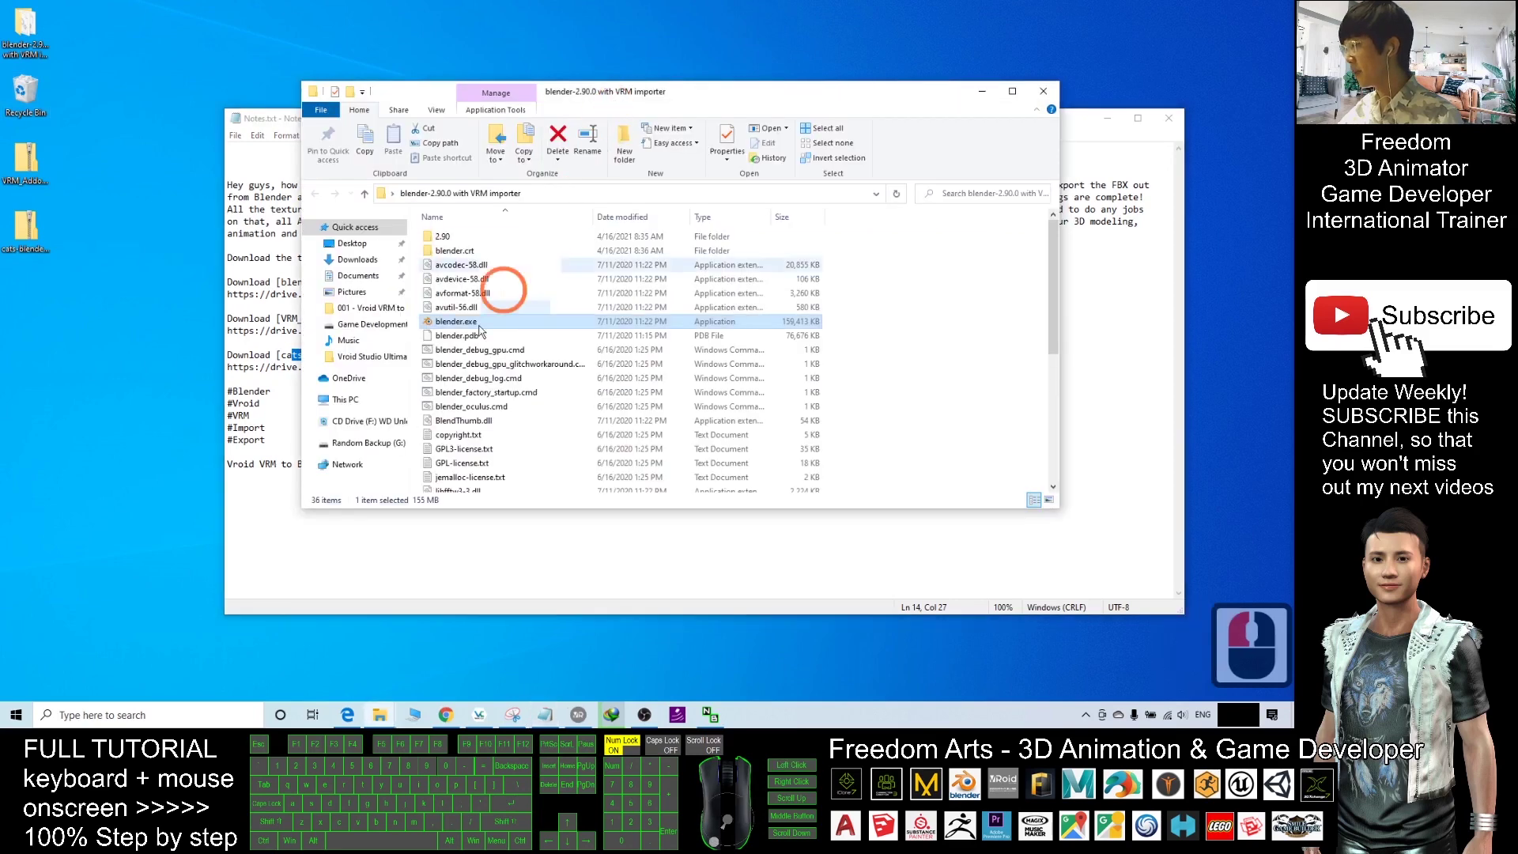
pyautogui.doubleClick(435, 320)
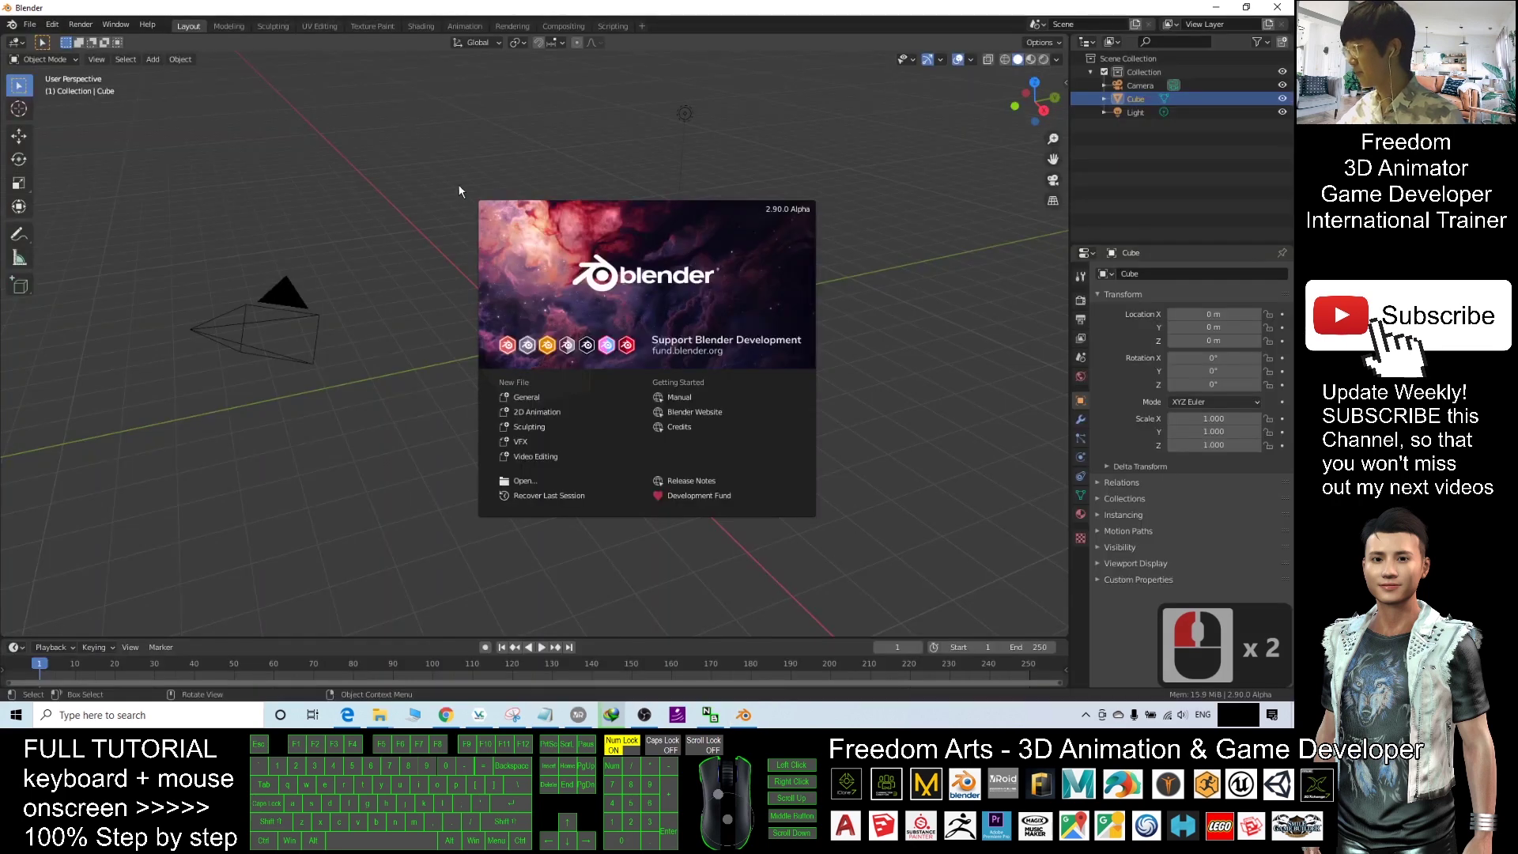
pyautogui.click(458, 190)
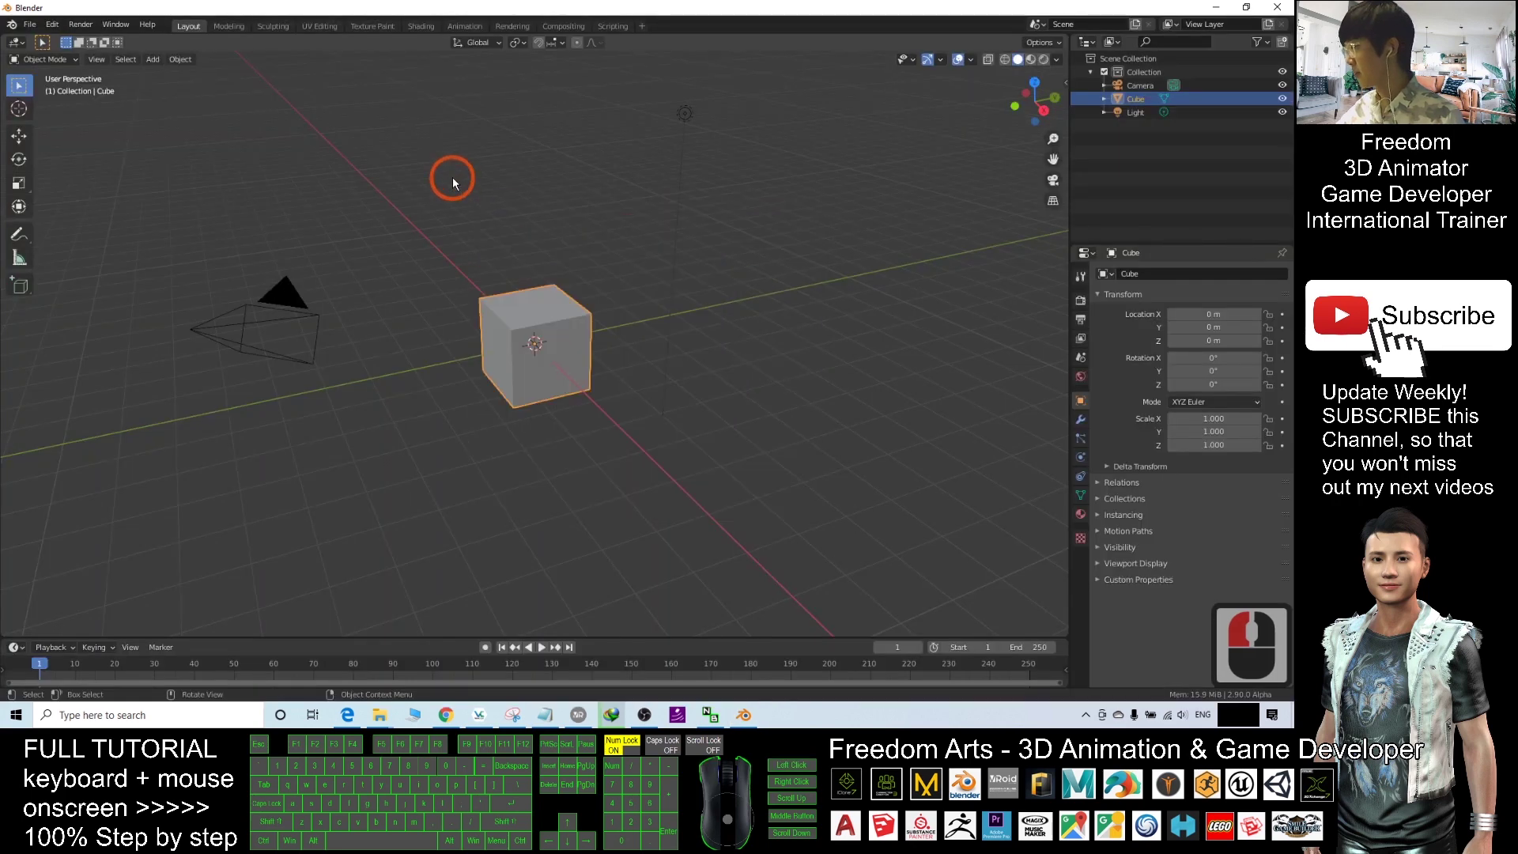
pyautogui.click(52, 25)
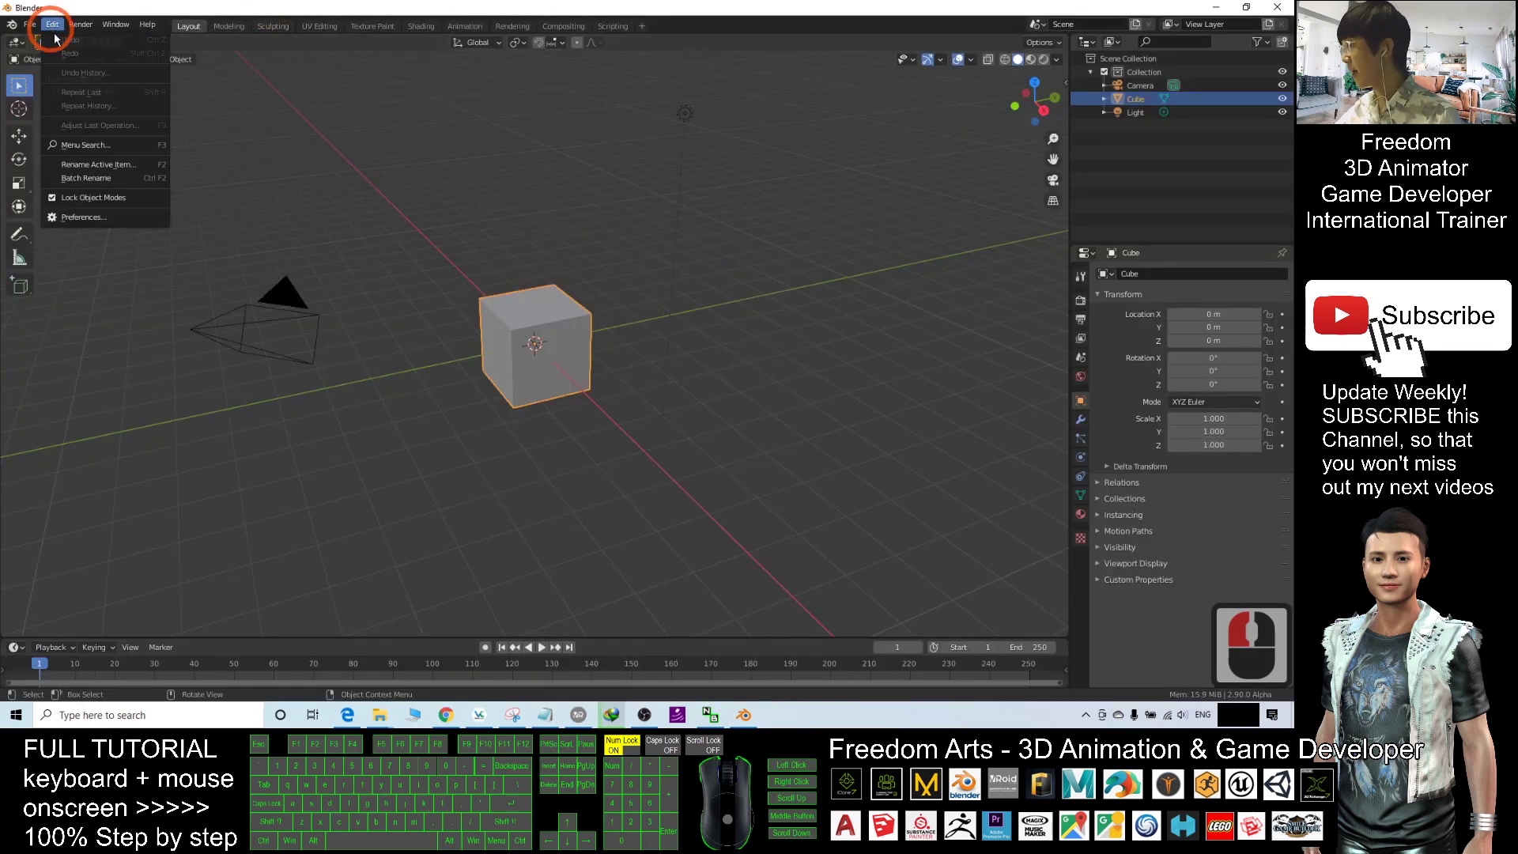
pyautogui.click(85, 217)
pyautogui.click(84, 218)
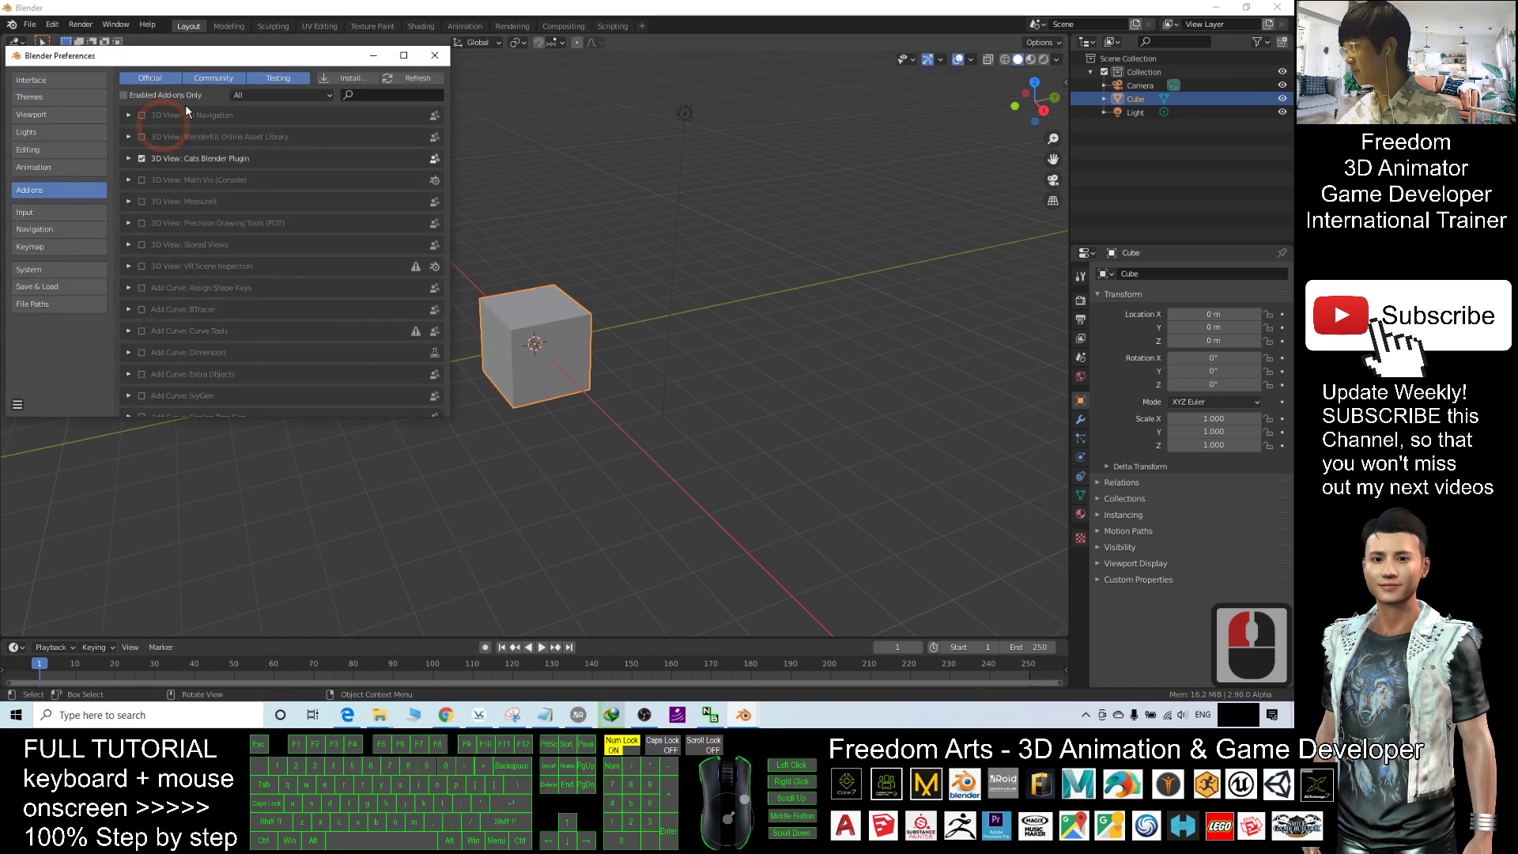
pyautogui.moveTo(277, 63); pyautogui.dragTo(504, 99)
pyautogui.doubleClick(598, 132)
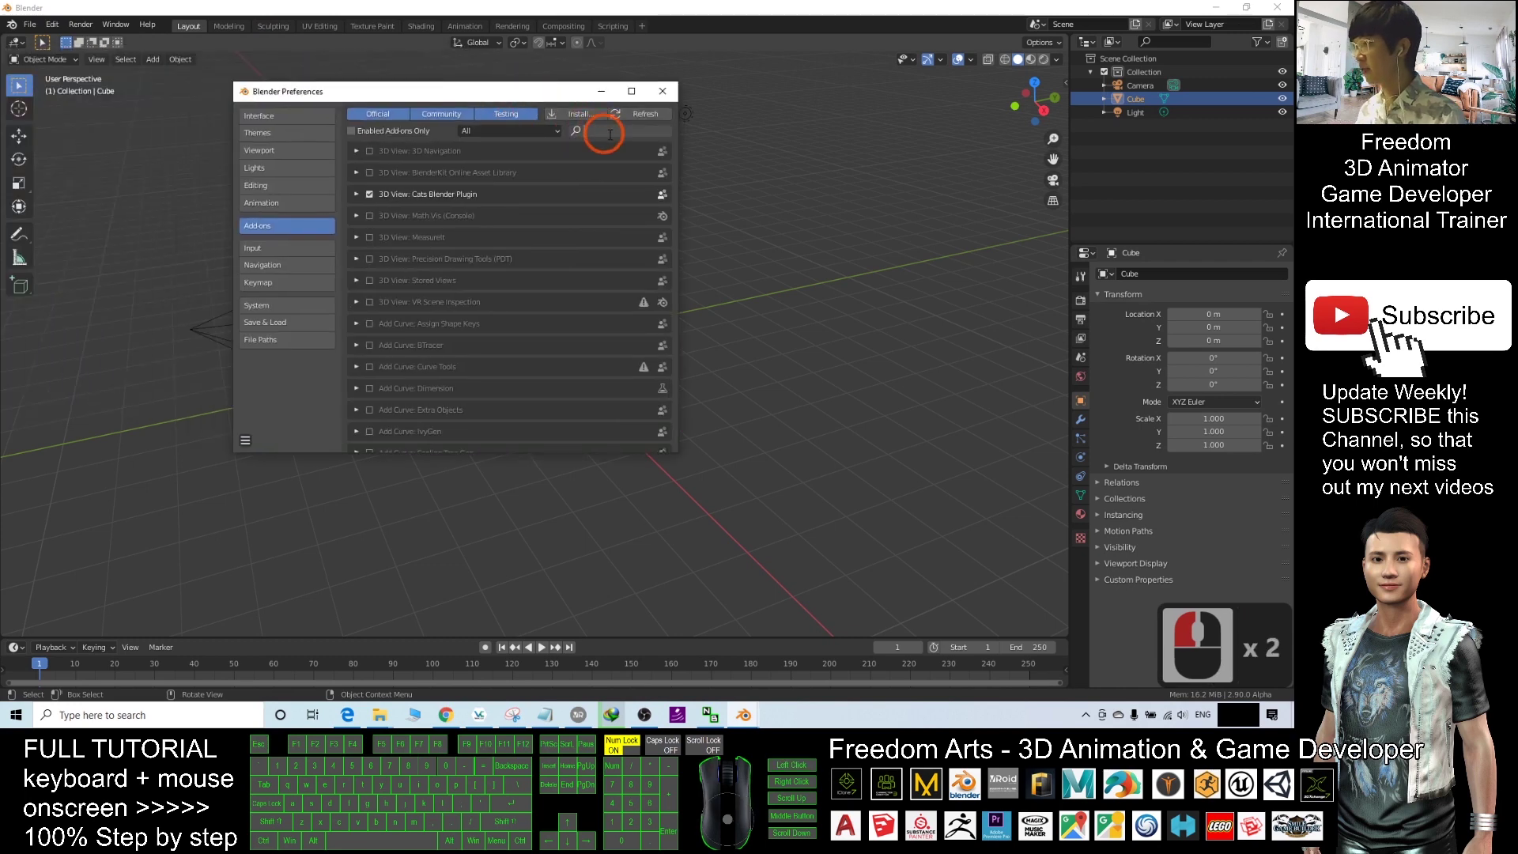
pyautogui.write('vrm')
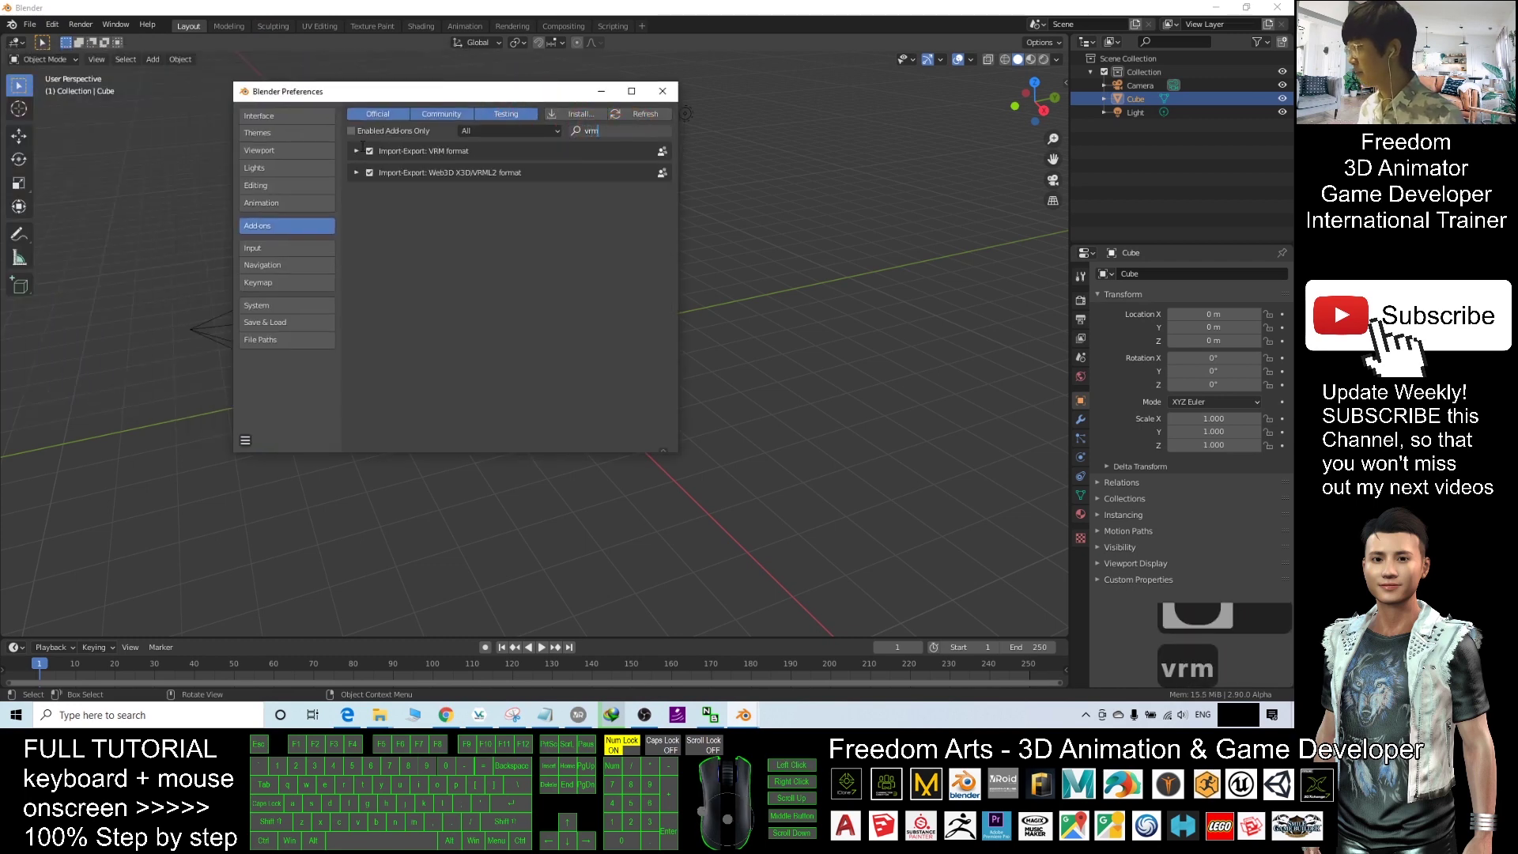
pyautogui.click(369, 151)
pyautogui.click(369, 151)
pyautogui.click(370, 152)
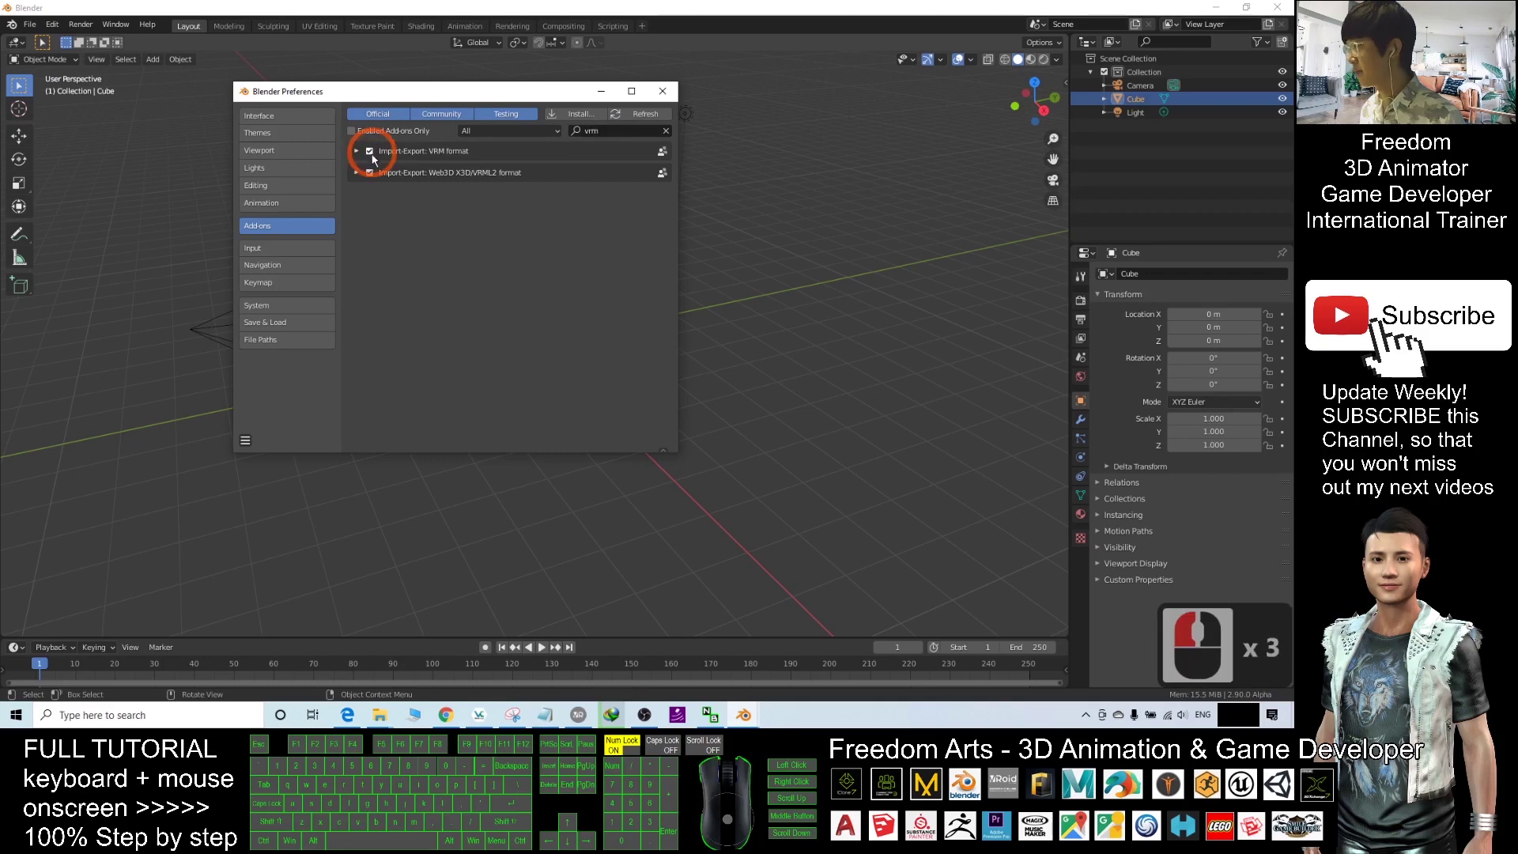
pyautogui.click(611, 131)
pyautogui.write('ca')
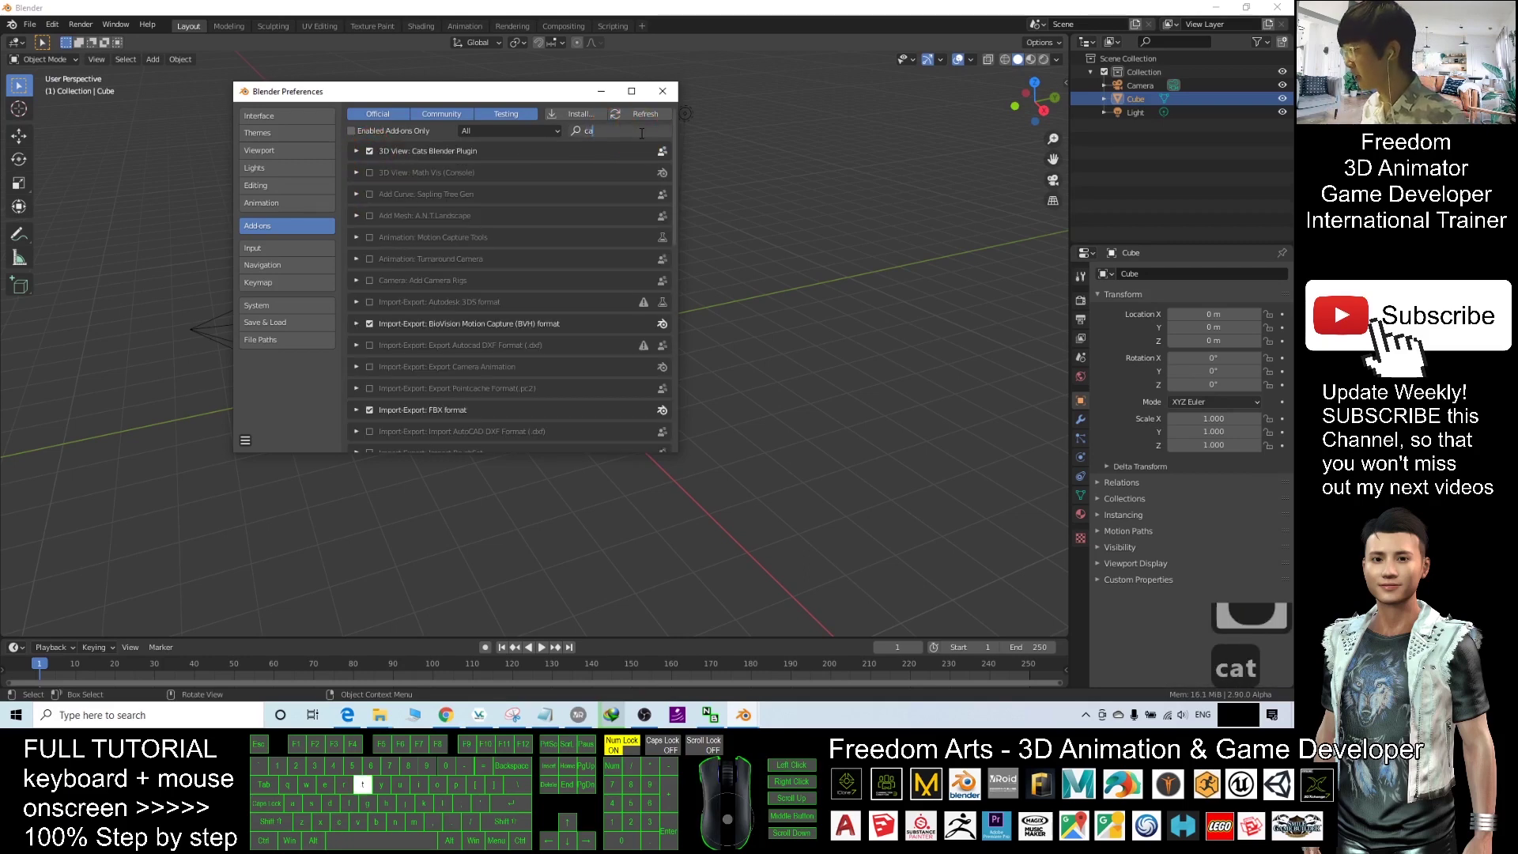
pyautogui.write('t')
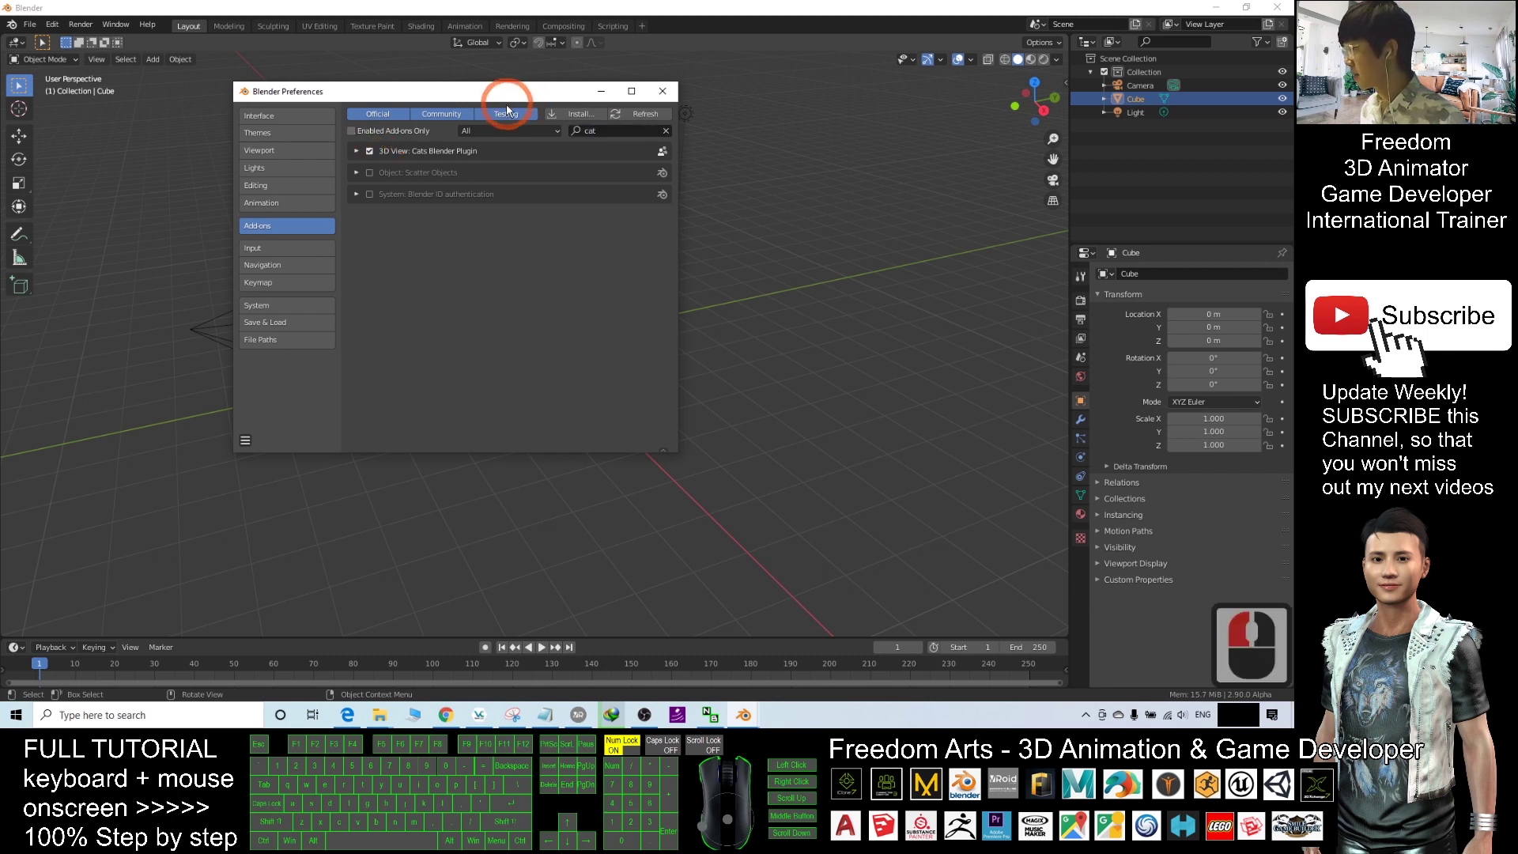
pyautogui.doubleClick(503, 114)
pyautogui.click(449, 115)
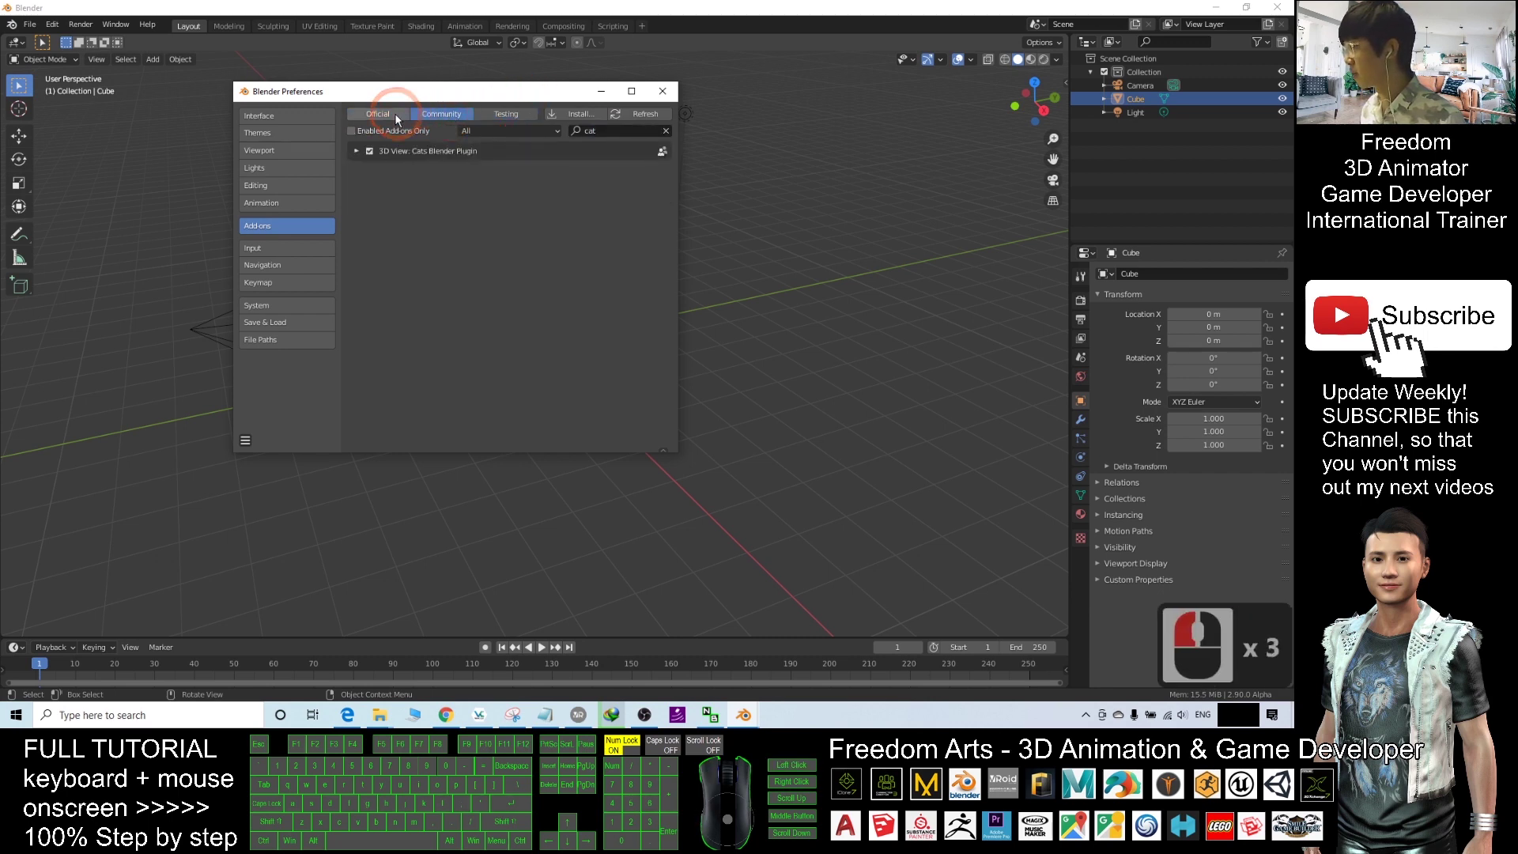
pyautogui.click(394, 115)
pyautogui.click(477, 113)
pyautogui.click(383, 114)
pyautogui.click(450, 115)
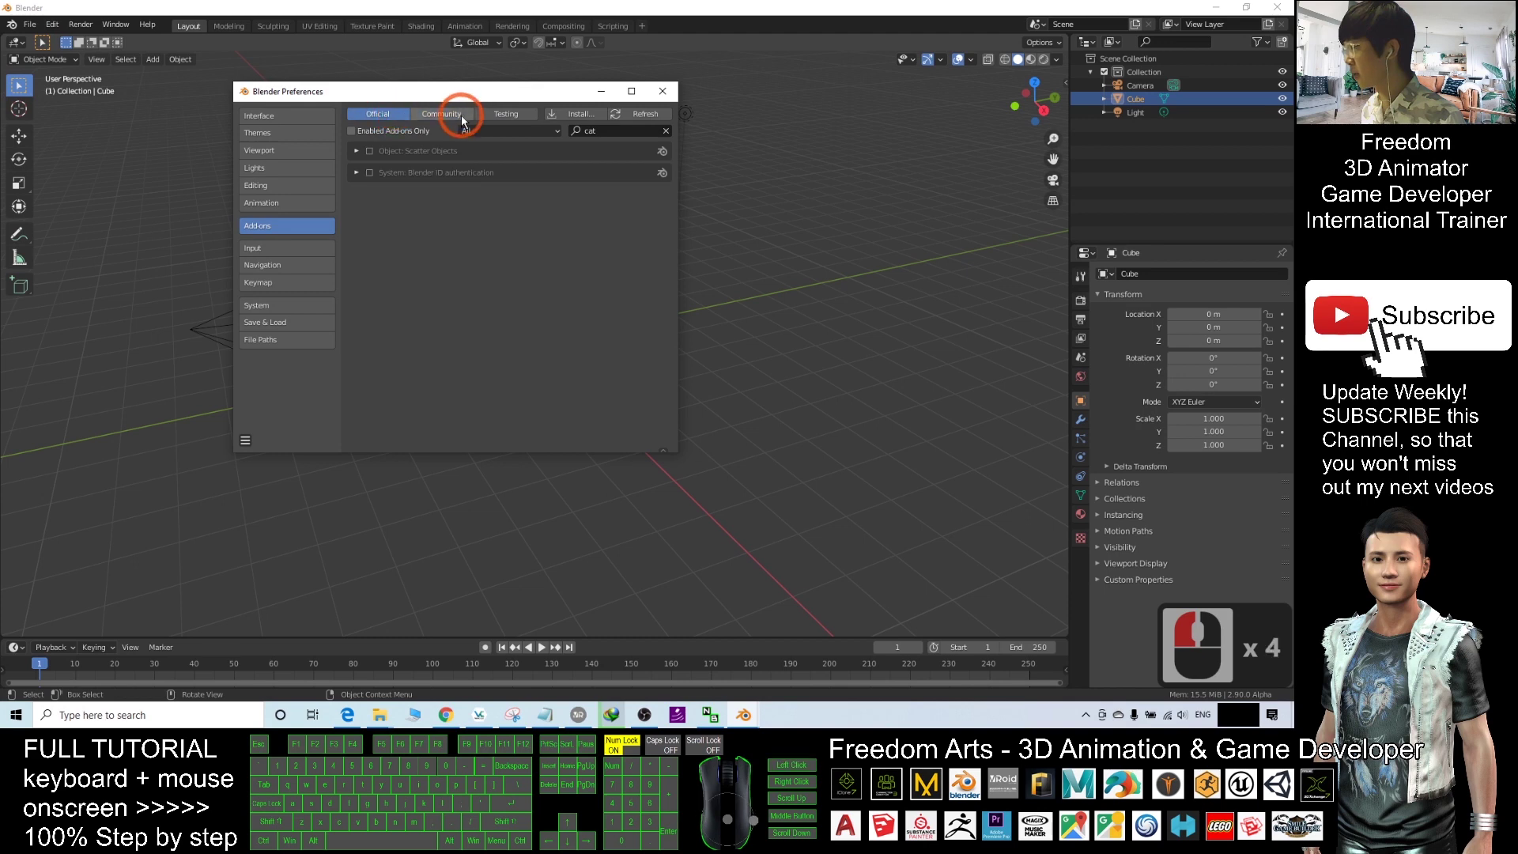
pyautogui.click(370, 151)
pyautogui.click(371, 152)
pyautogui.click(370, 152)
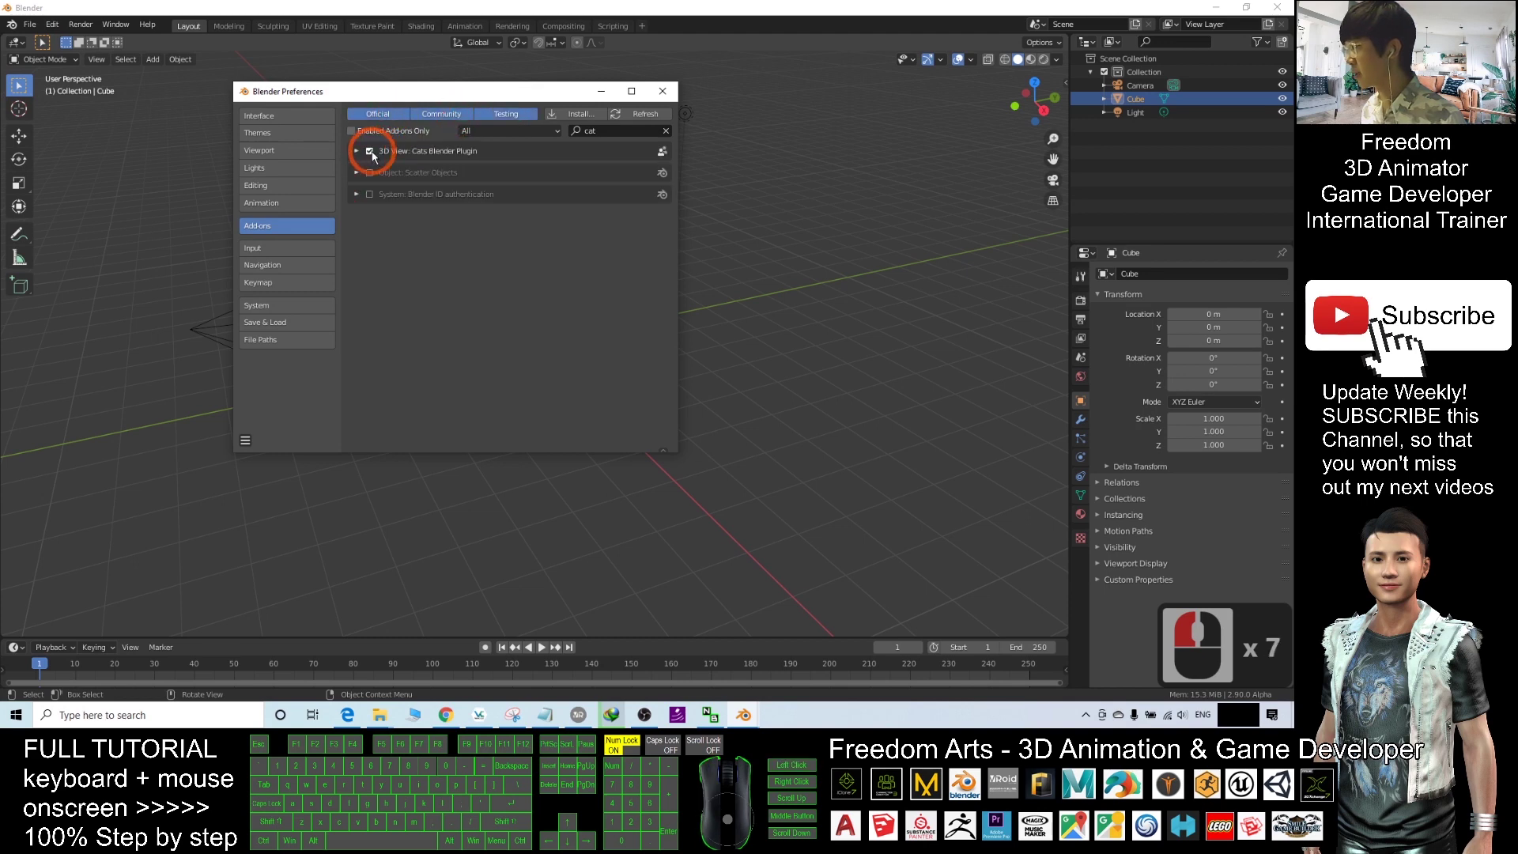
pyautogui.click(605, 131)
pyautogui.press('BackSpace')
pyautogui.write('vrm')
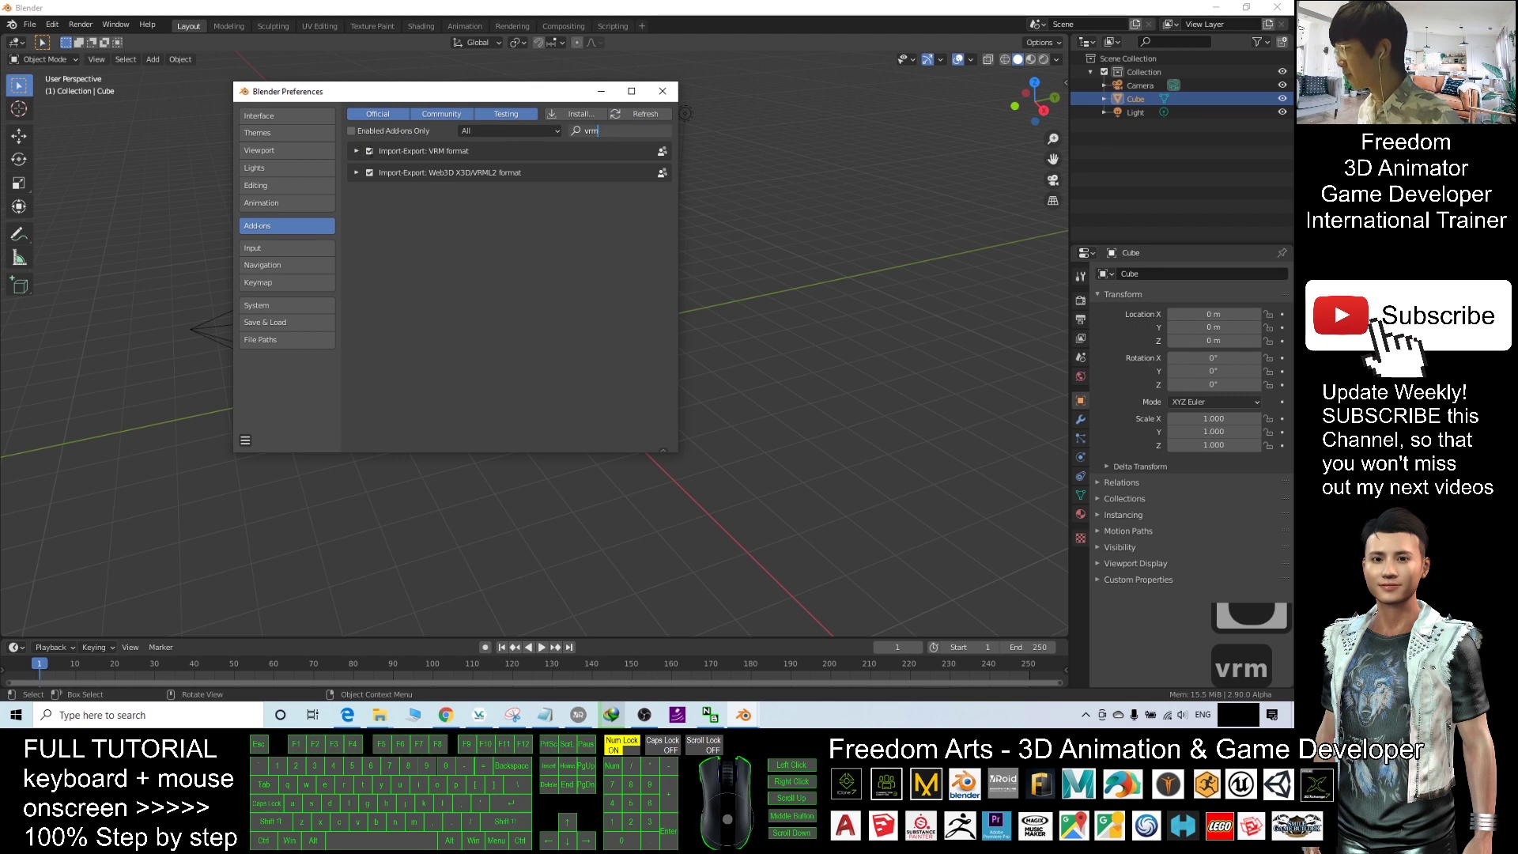
pyautogui.click(370, 152)
pyautogui.click(368, 152)
pyautogui.click(369, 152)
pyautogui.click(518, 114)
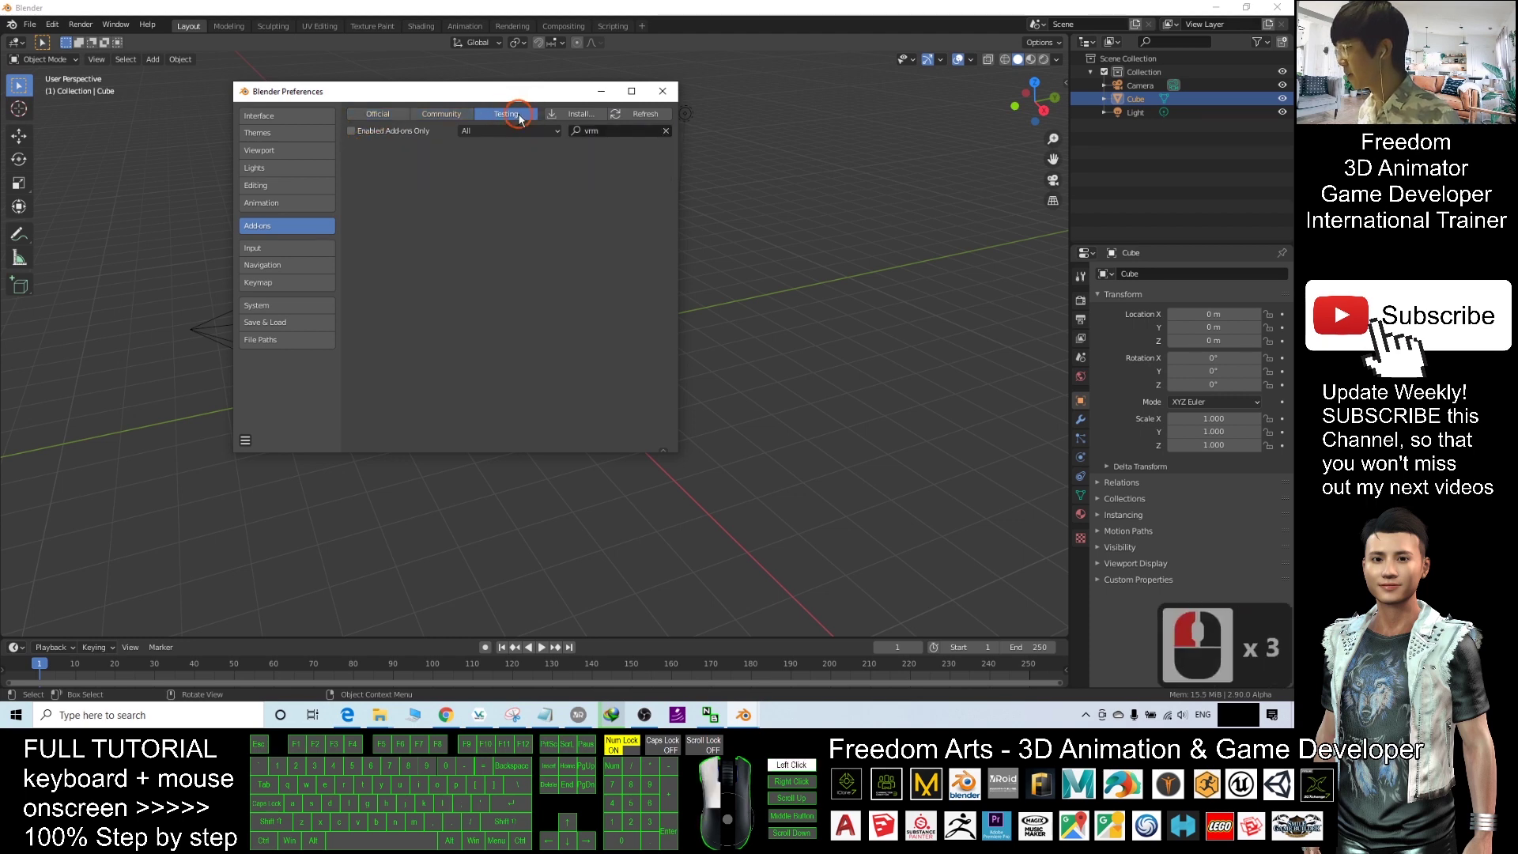
pyautogui.click(497, 115)
pyautogui.click(443, 114)
pyautogui.click(379, 118)
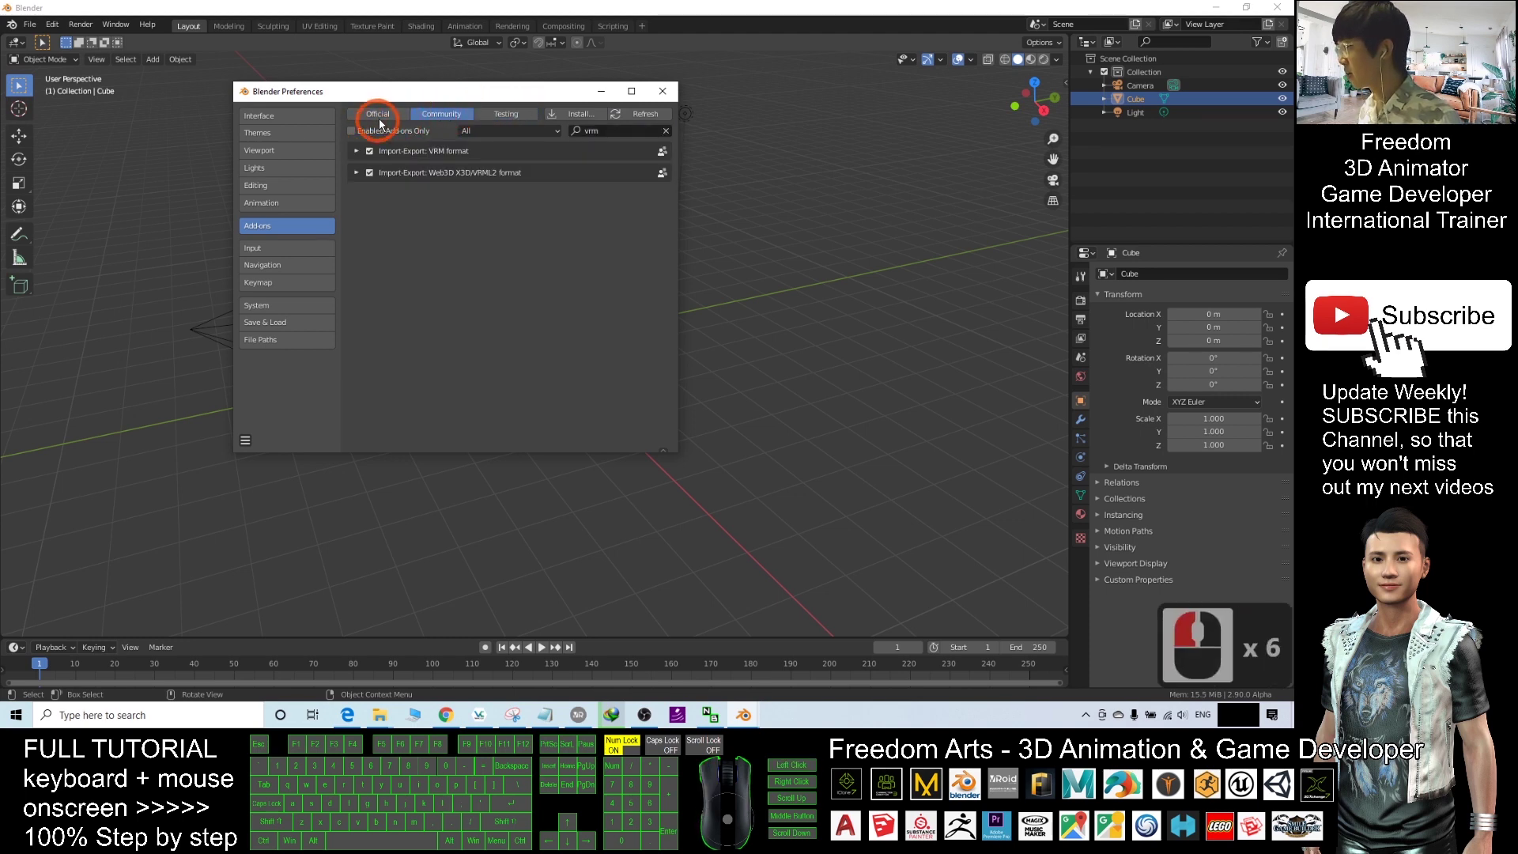
pyautogui.click(379, 116)
pyautogui.click(441, 114)
pyautogui.click(504, 114)
pyautogui.click(447, 117)
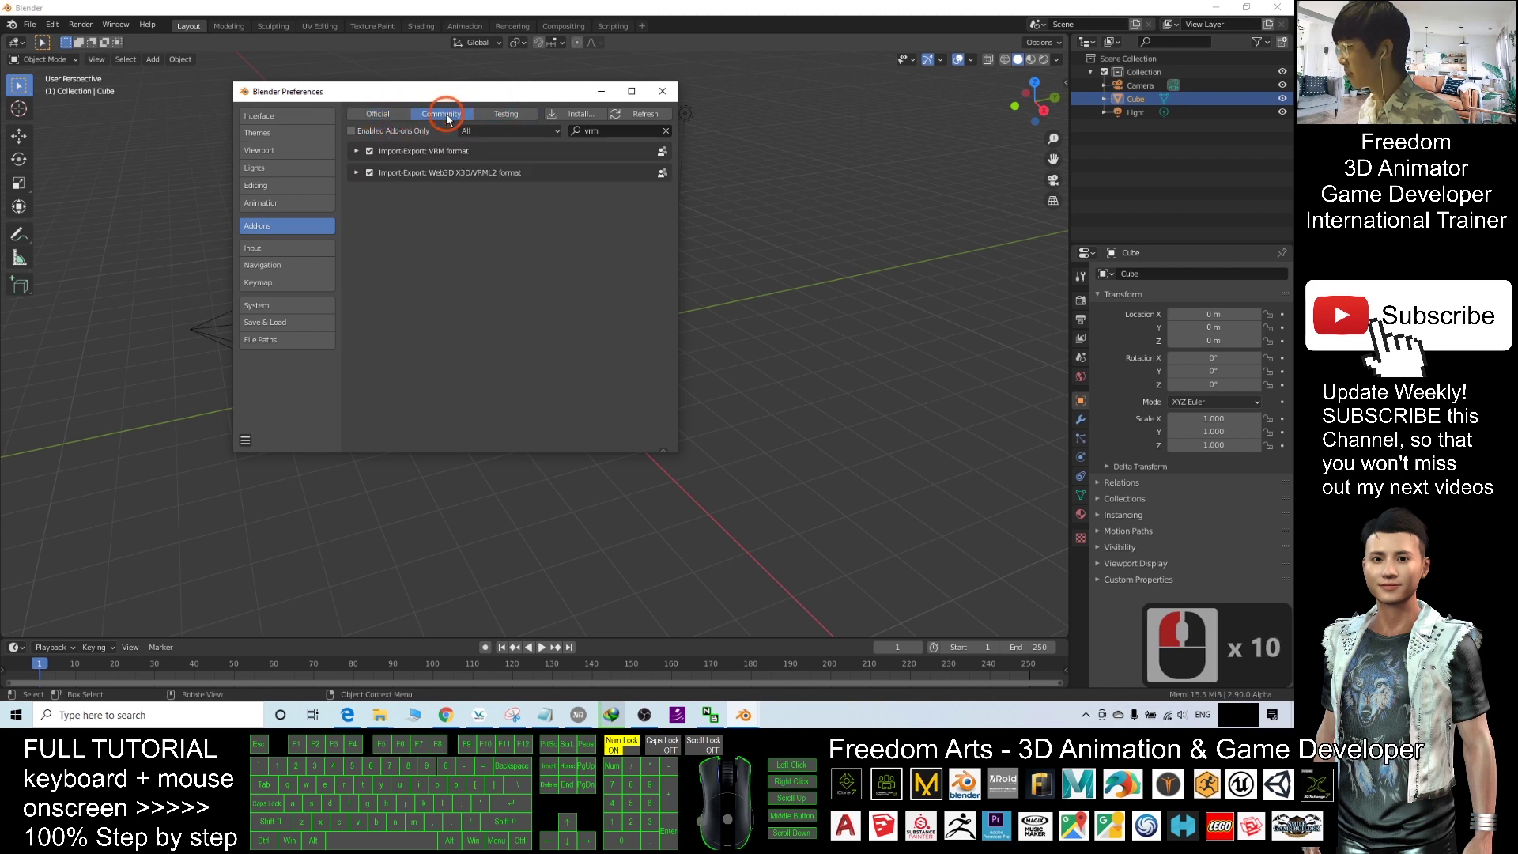
pyautogui.click(369, 151)
pyautogui.click(369, 151)
pyautogui.click(369, 151)
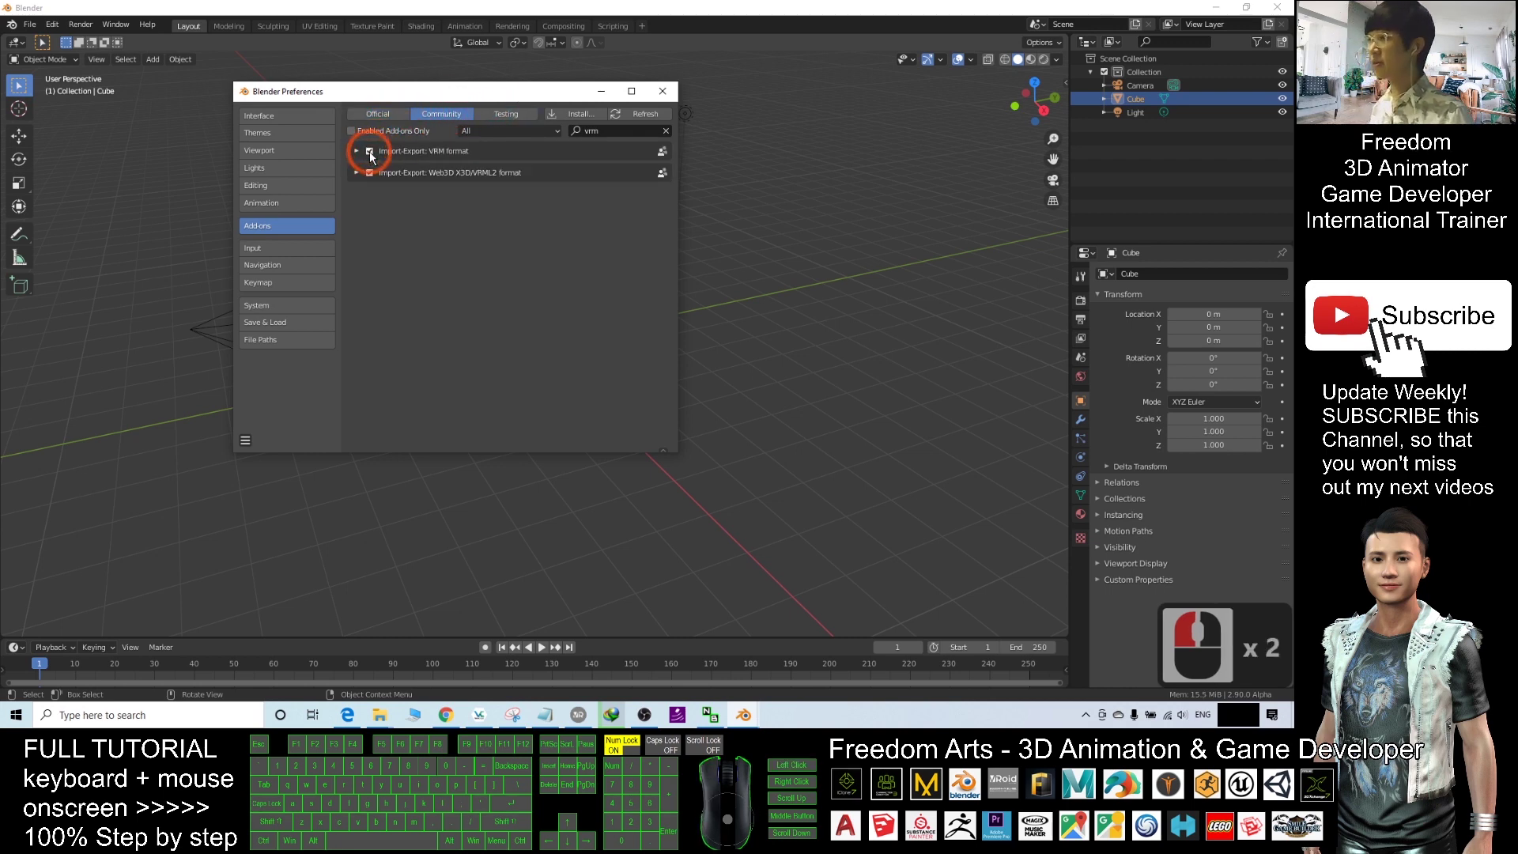
pyautogui.click(662, 93)
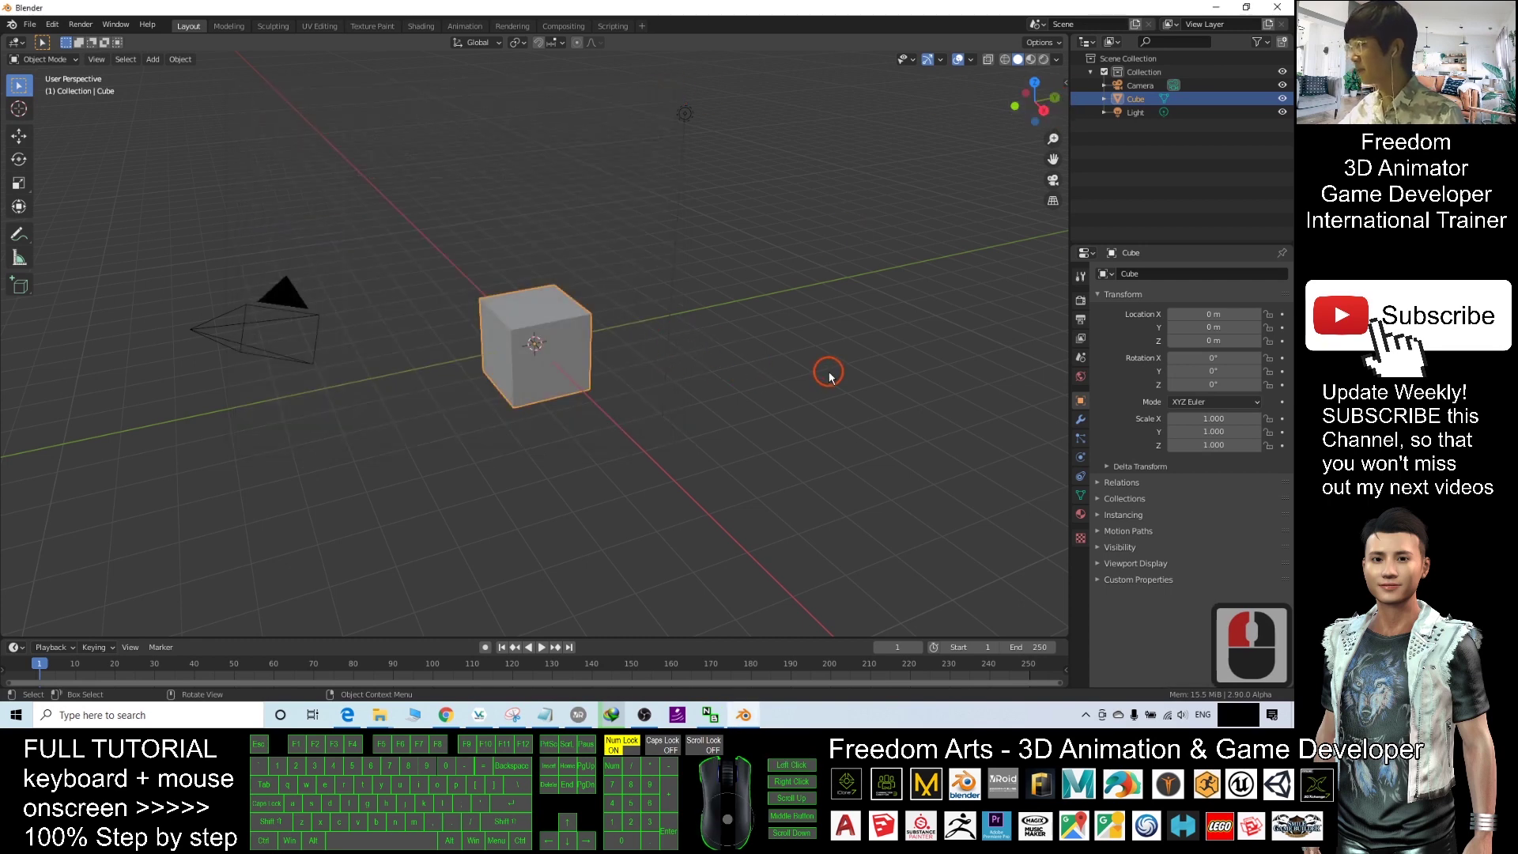
# Quit Blender, discarding the unsaved scene with Don't Save
pyautogui.click(411, 253)
pyautogui.moveTo(156, 211); pyautogui.dragTo(875, 491)
pyautogui.doubleClick(843, 347)
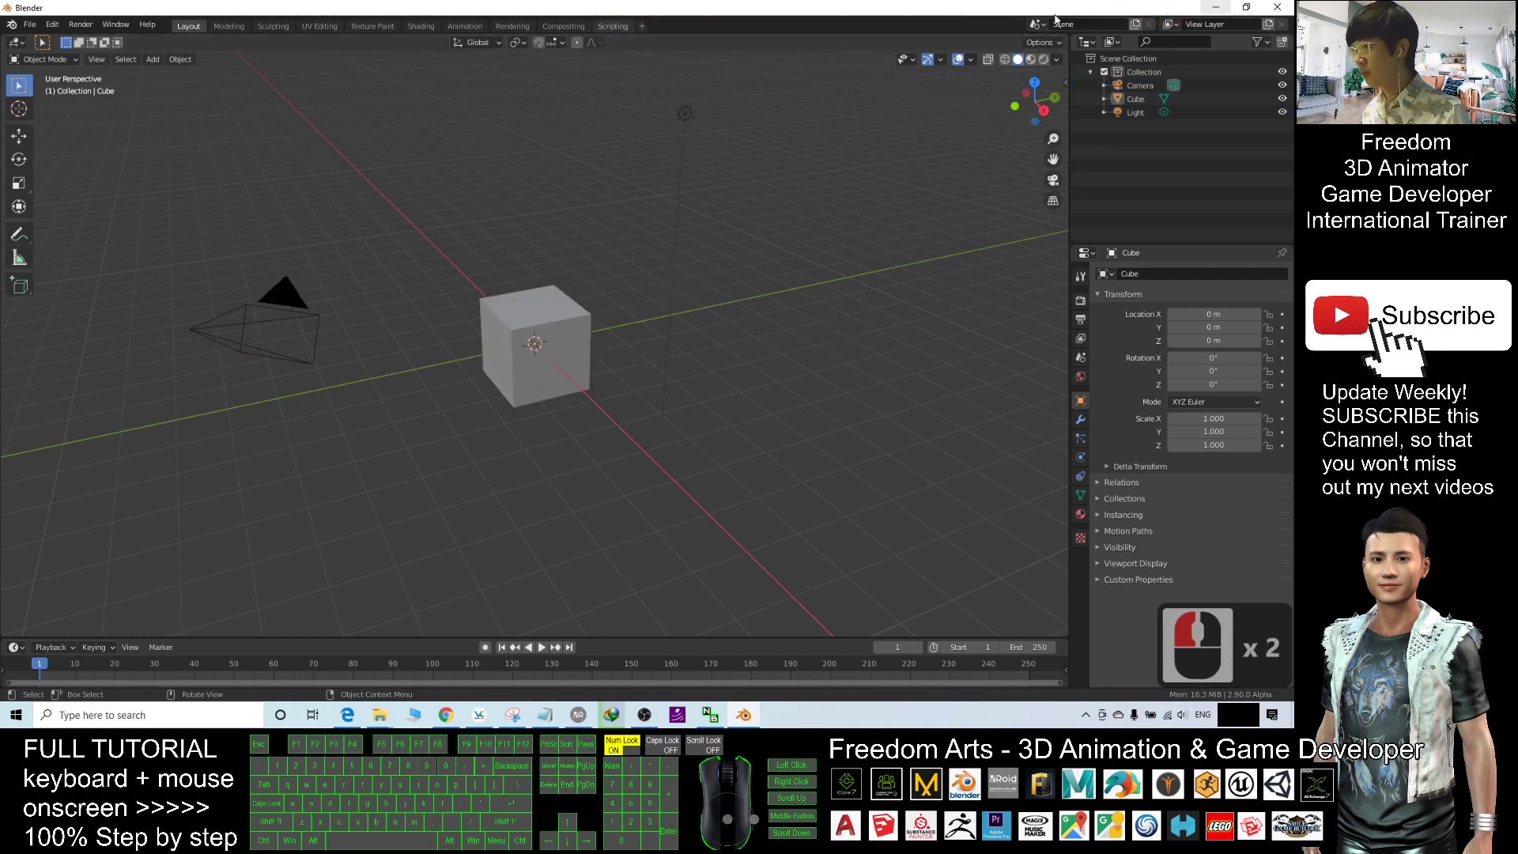
pyautogui.click(1277, 8)
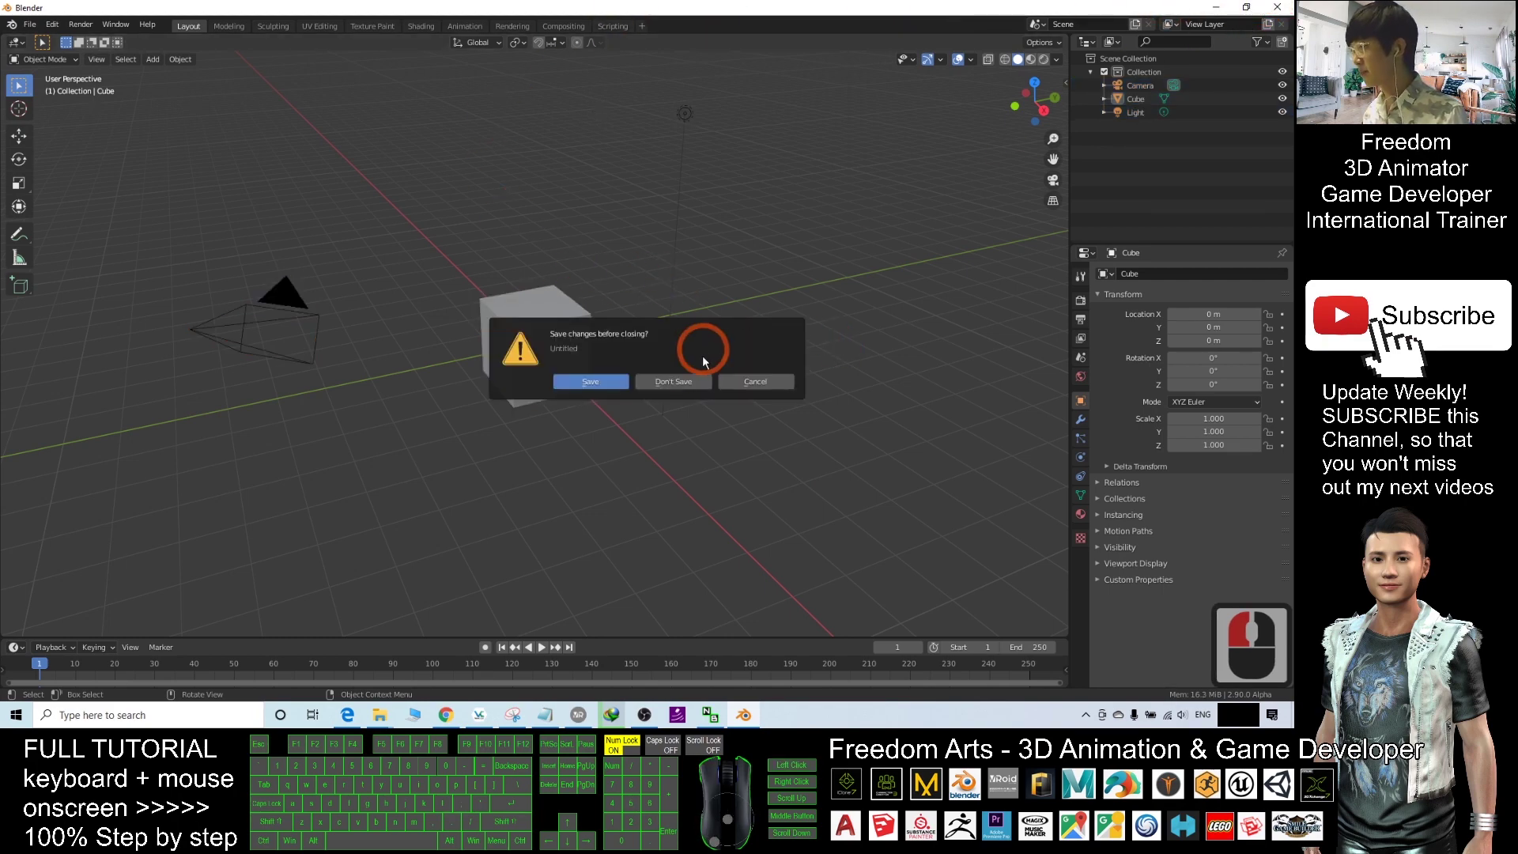
pyautogui.click(694, 381)
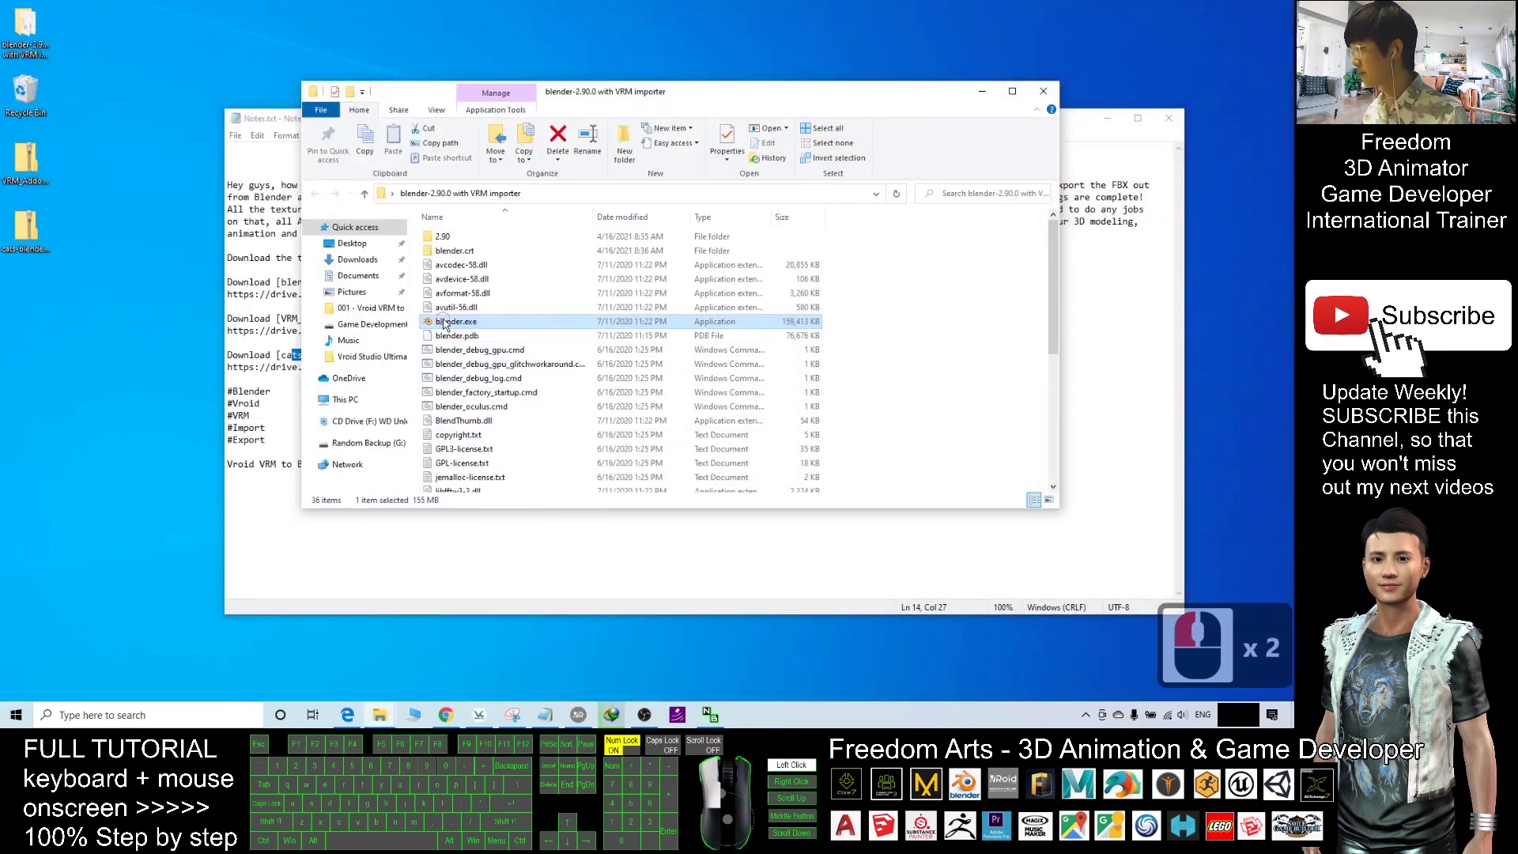
# Relaunch Blender, dismiss the splash screen, and box-select the camera, cube and light
pyautogui.doubleClick(467, 321)
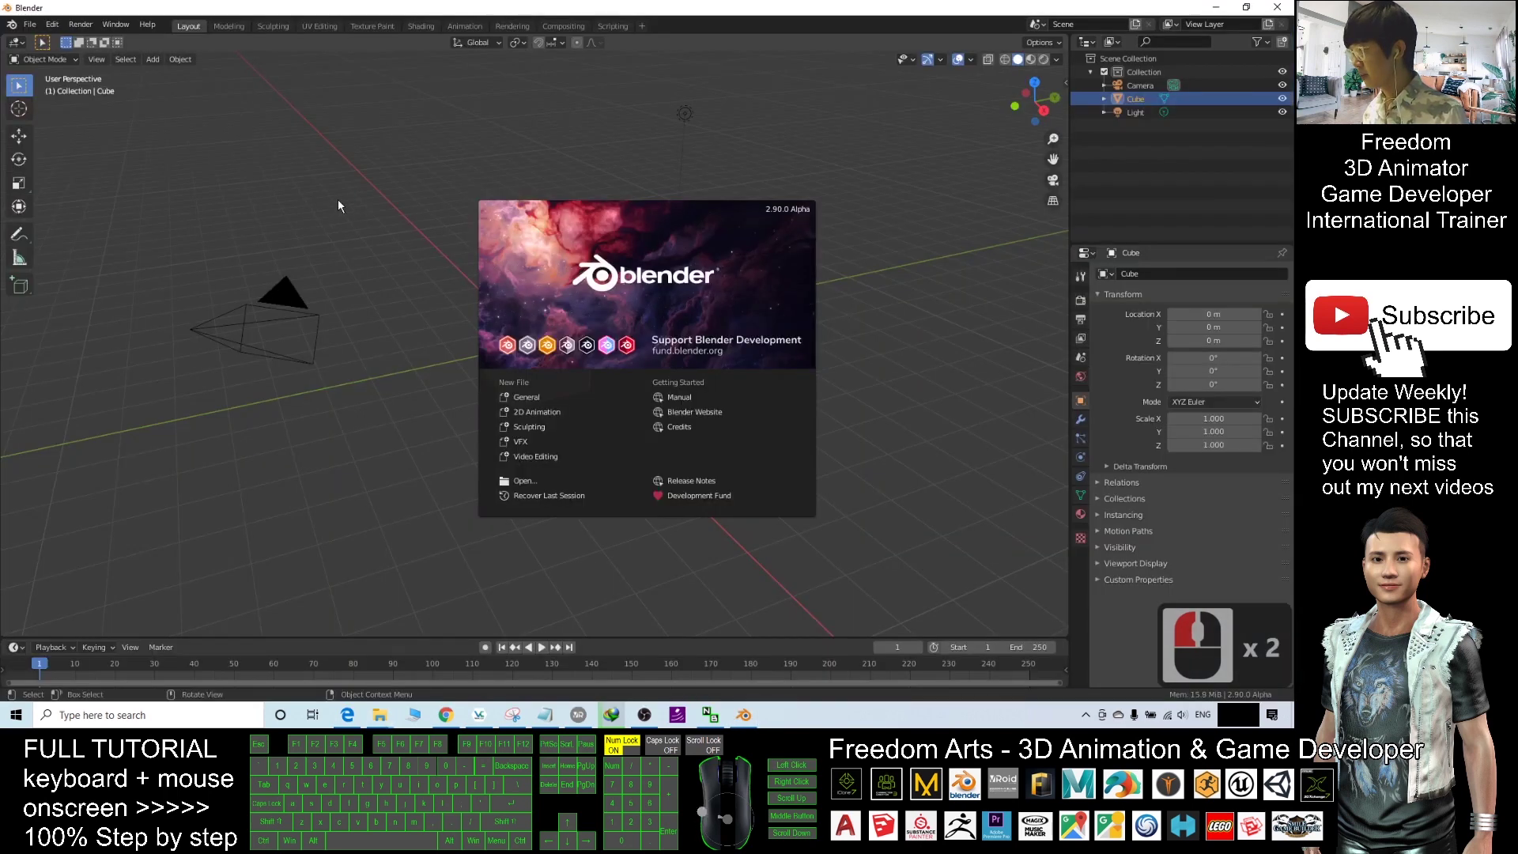
pyautogui.click(339, 201)
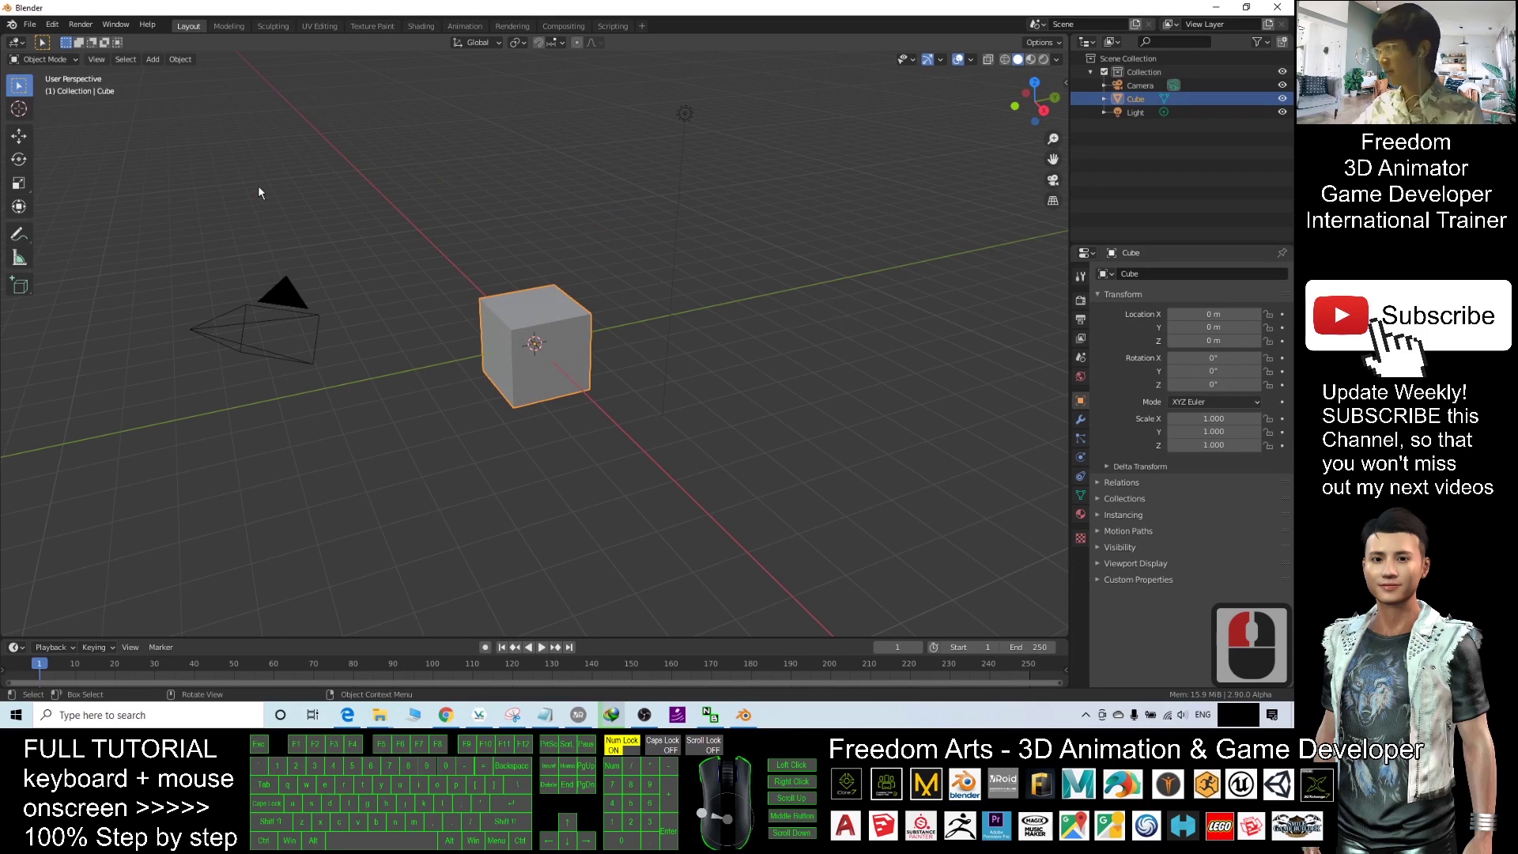
pyautogui.click(244, 254)
pyautogui.moveTo(149, 209); pyautogui.dragTo(958, 479)
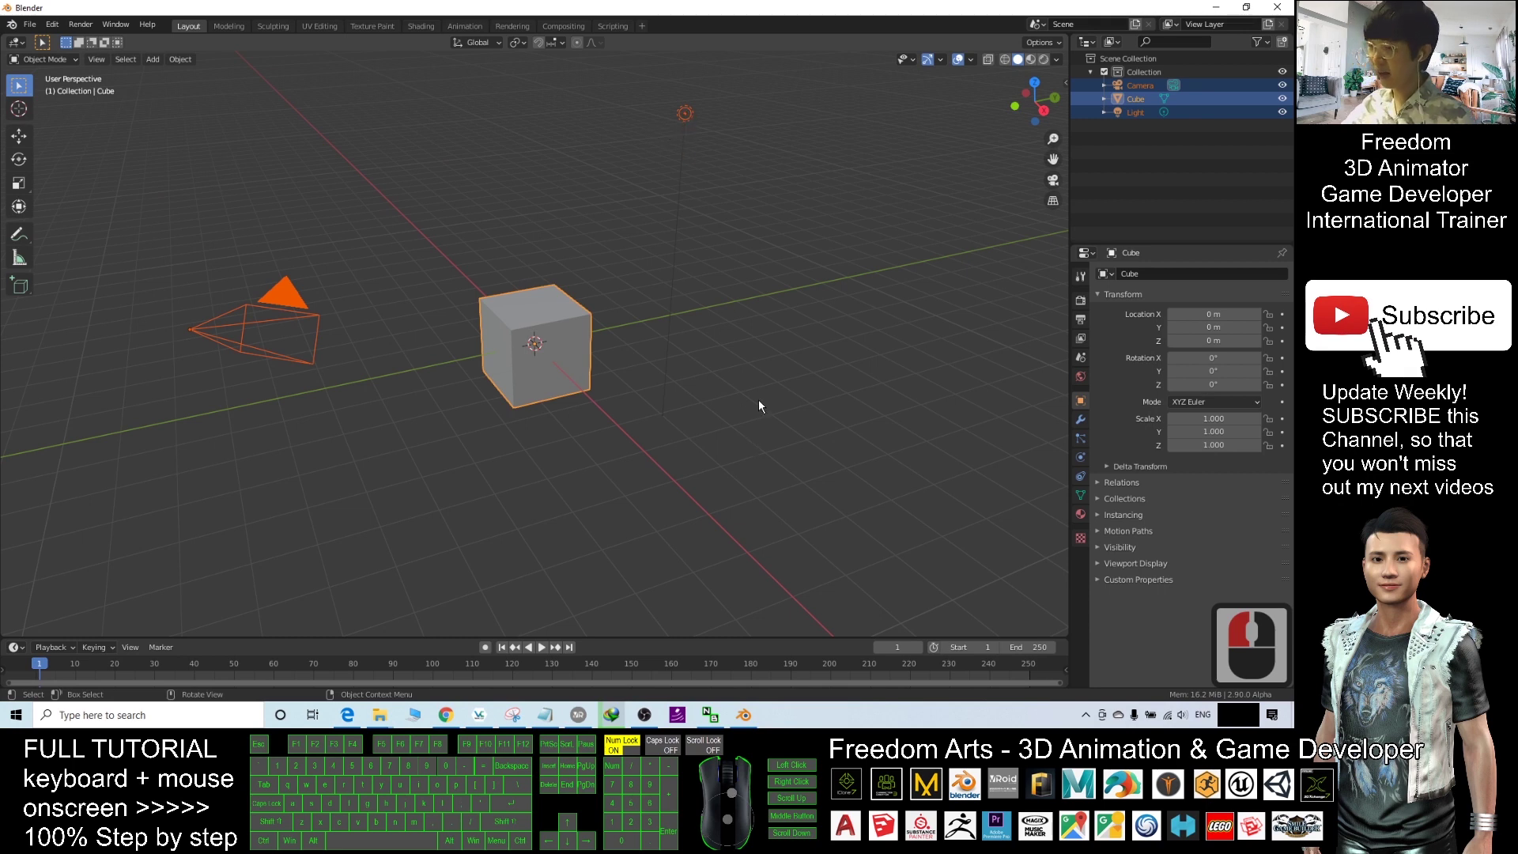
# Delete the default camera, cube and light, show the sidebar's CATS tab, then minimize Blender
pyautogui.press('Delete')
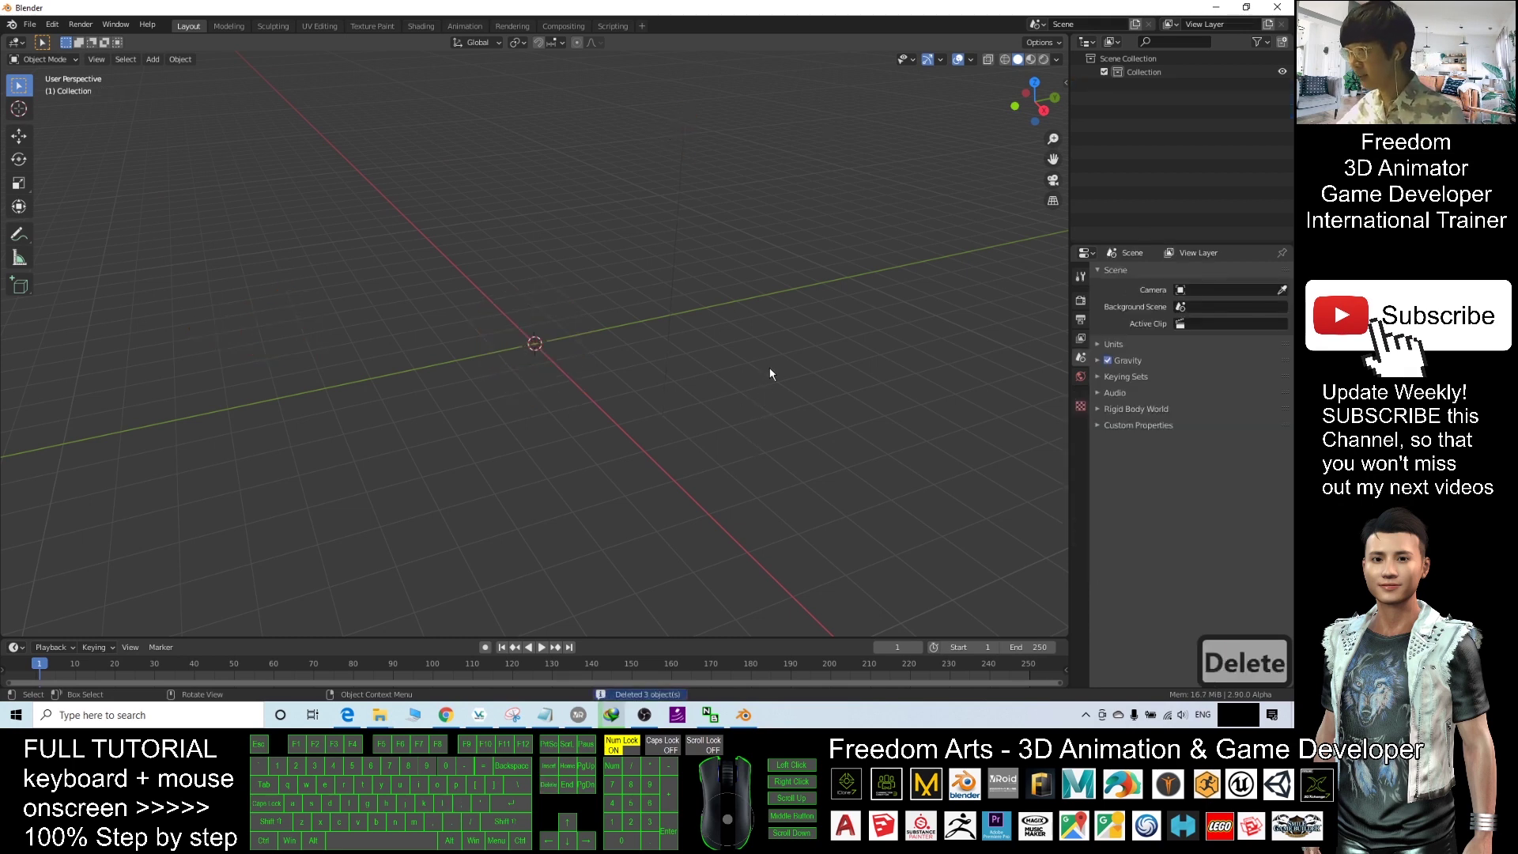
pyautogui.press('n')
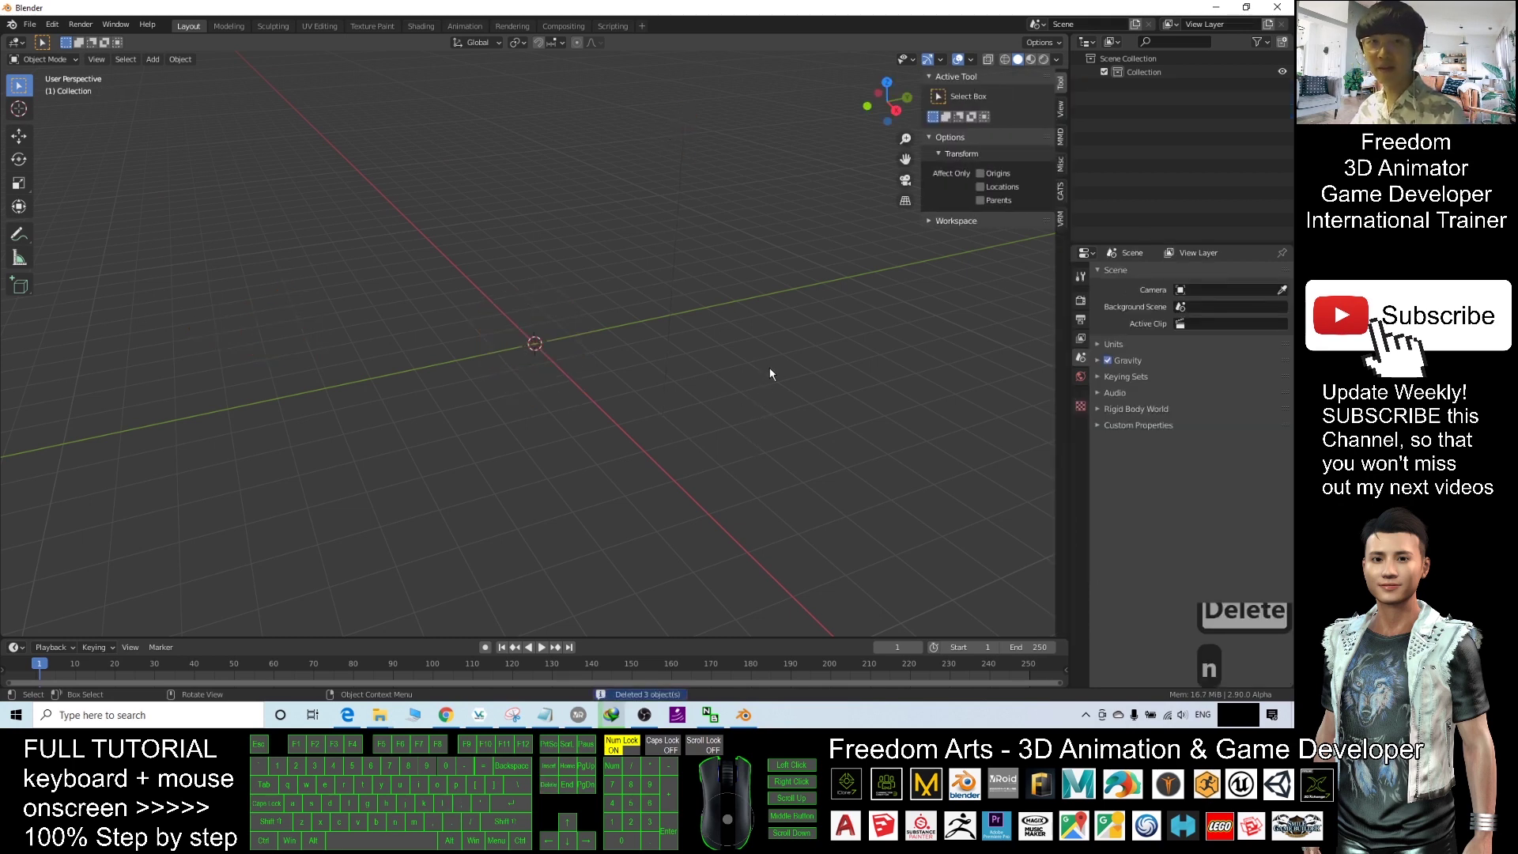
pyautogui.click(1062, 192)
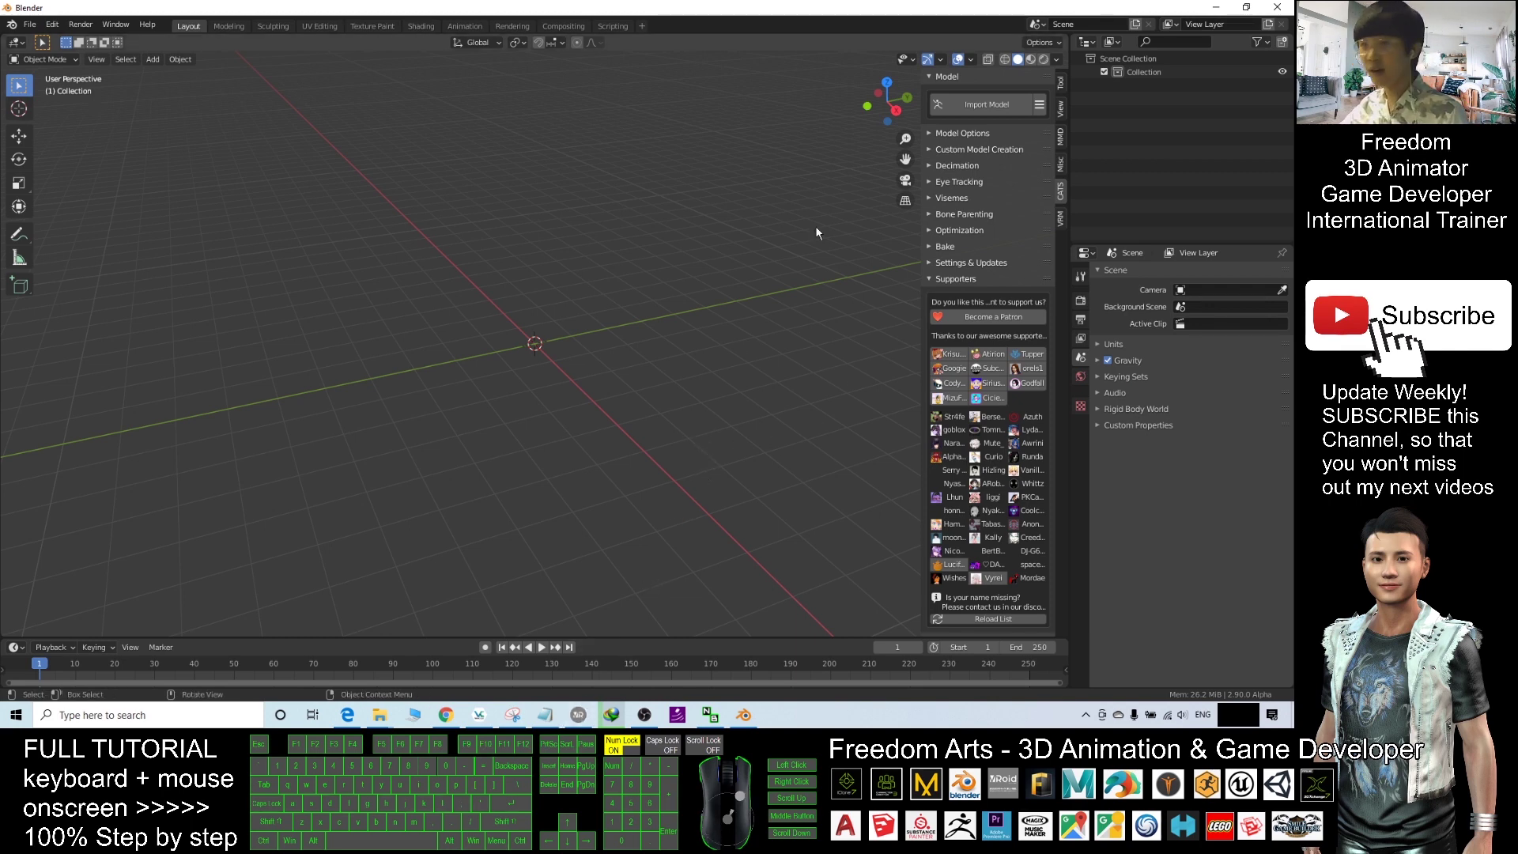
pyautogui.click(1216, 7)
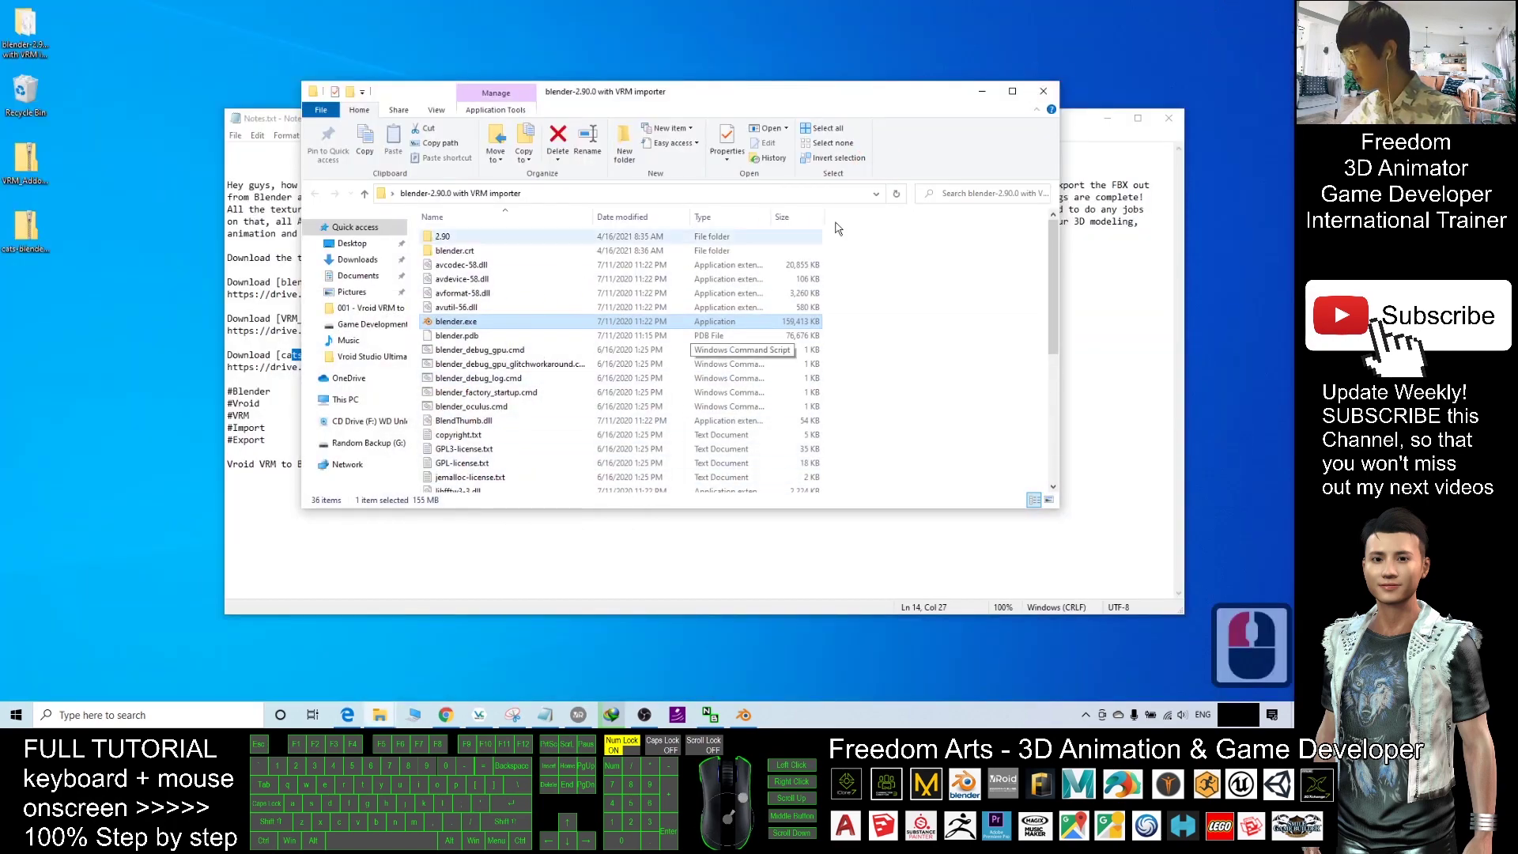
# Bring VRoid Studio forward and orbit around the character back to a front view
pyautogui.click(611, 715)
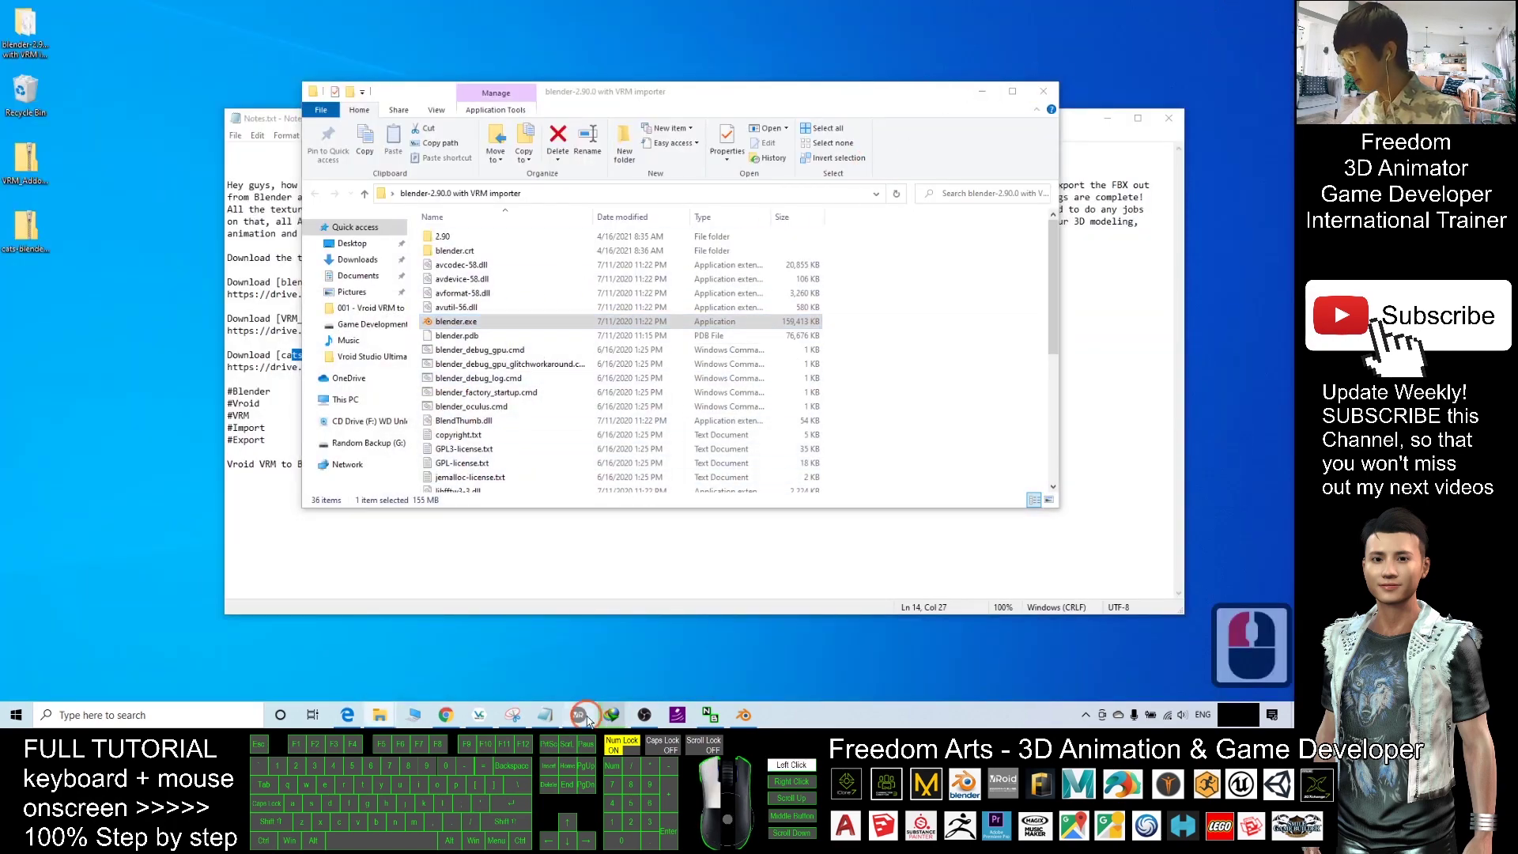
pyautogui.click(740, 92)
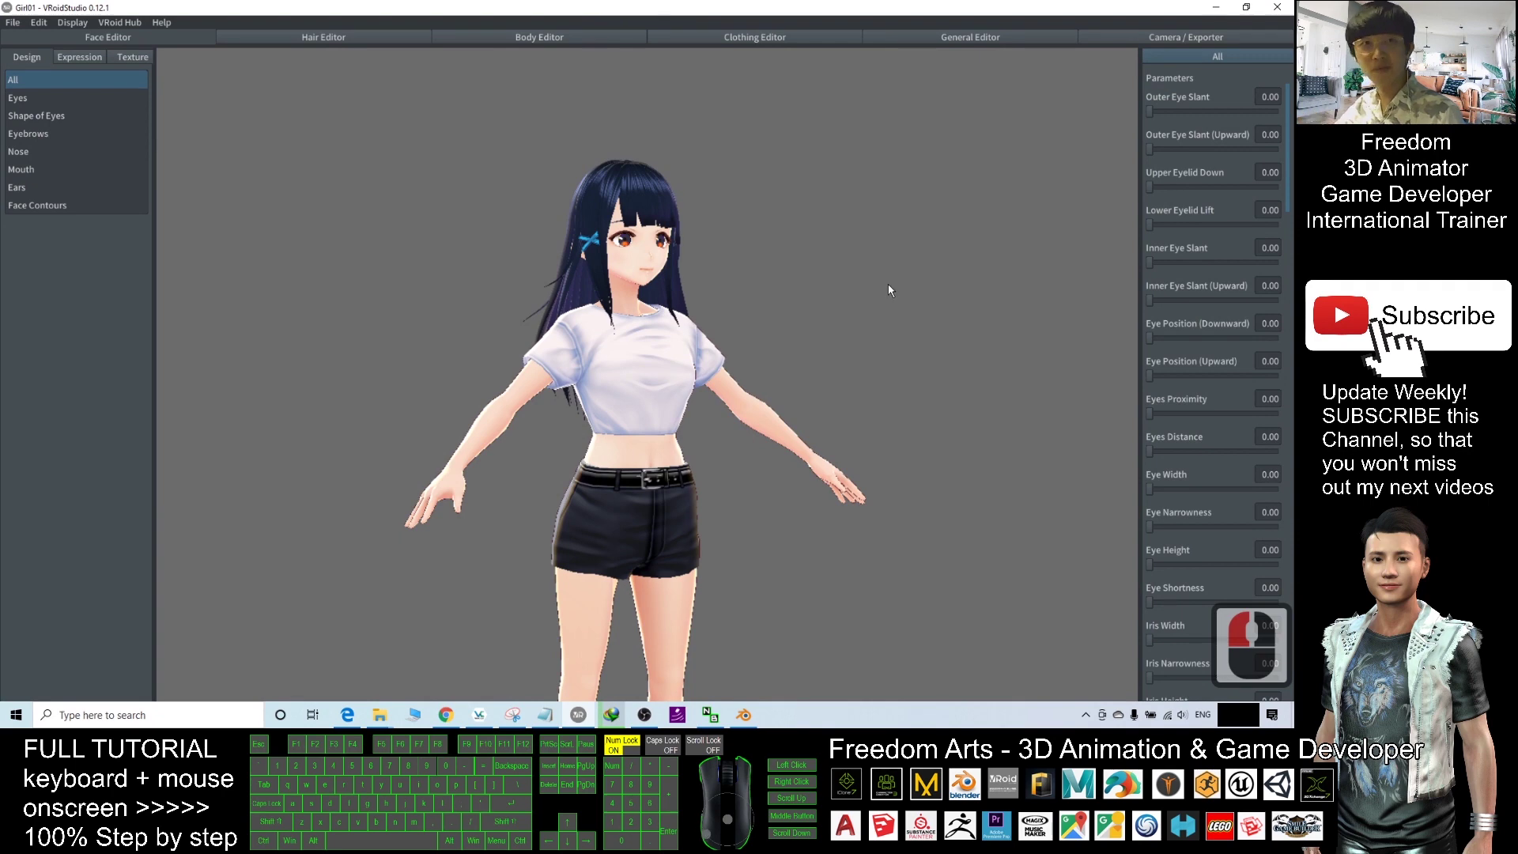
pyautogui.moveTo(604, 357); pyautogui.dragTo(538, 375, button='right')
pyautogui.scroll(-4, 757, 487)
pyautogui.moveTo(759, 433); pyautogui.dragTo(813, 372, button='right')
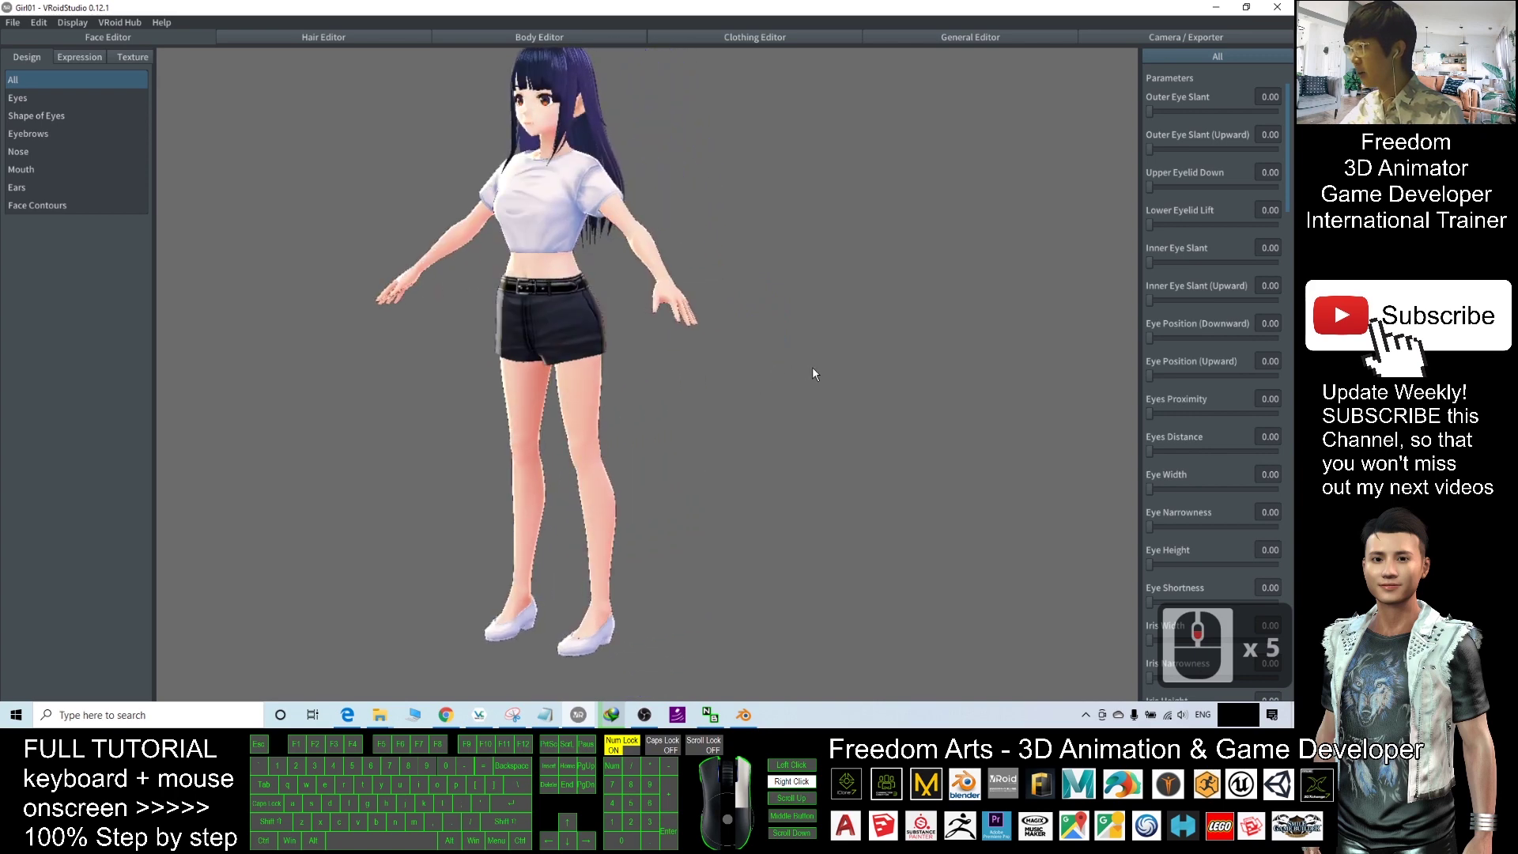
pyautogui.moveTo(813, 372); pyautogui.dragTo(783, 352, button='middle')
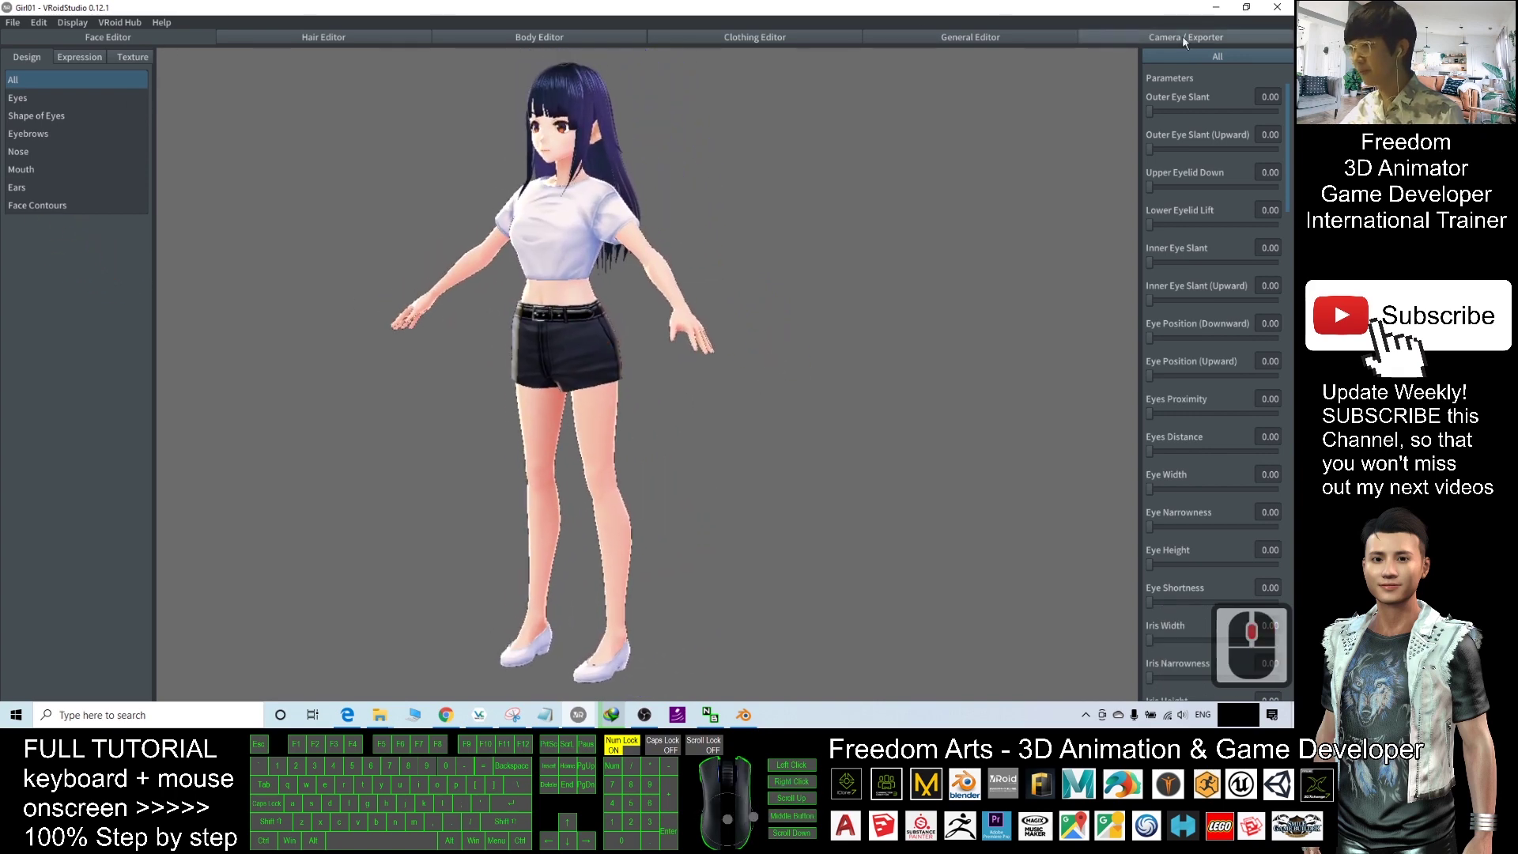
# Switch to Camera / Exporter mode and open the Export page for the character
pyautogui.click(1212, 41)
pyautogui.click(1211, 41)
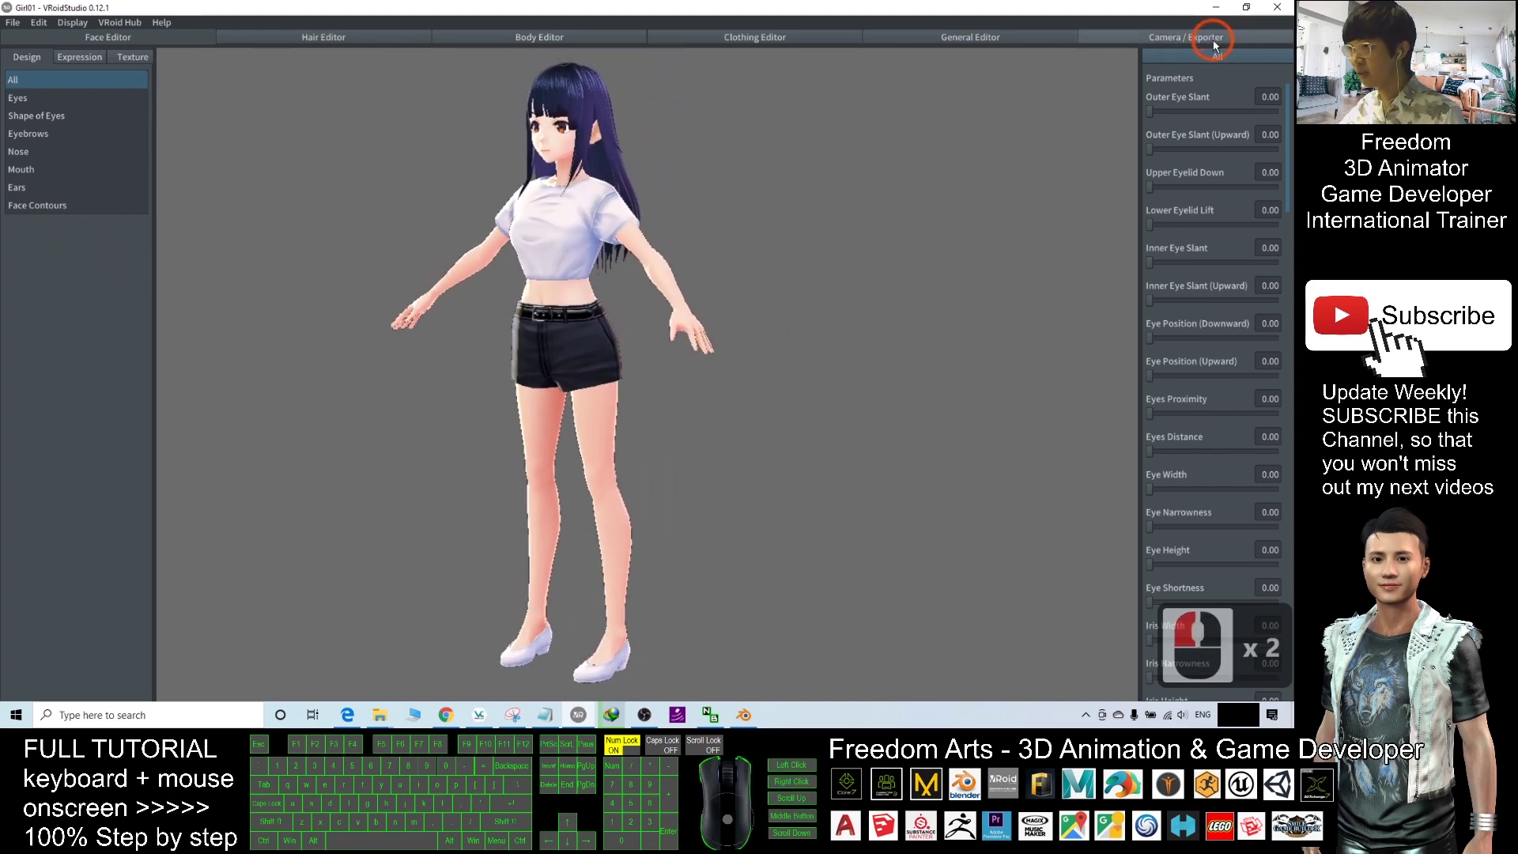
pyautogui.click(1212, 41)
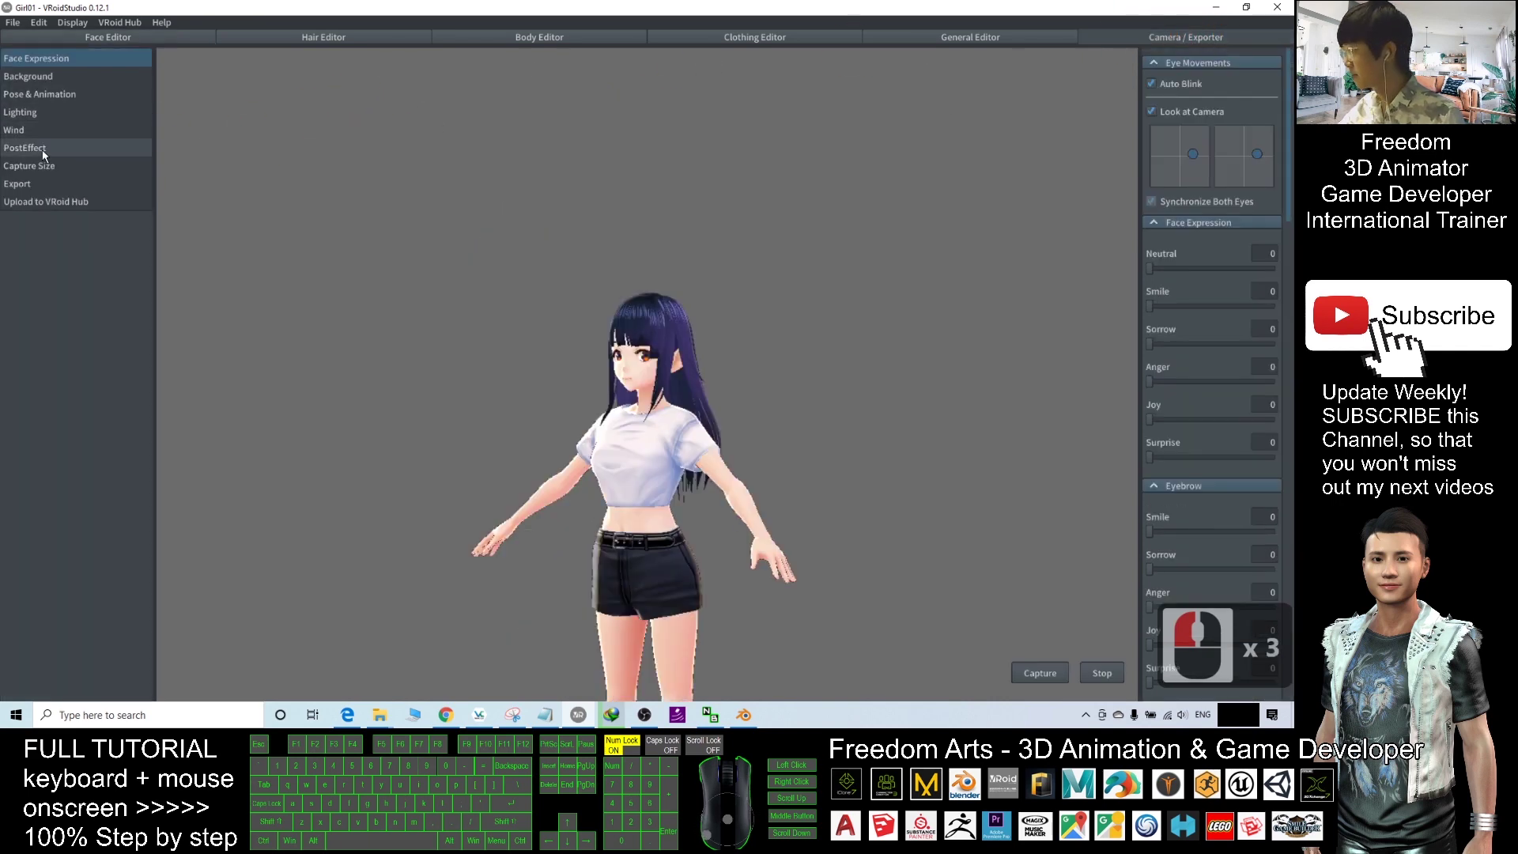
pyautogui.click(12, 186)
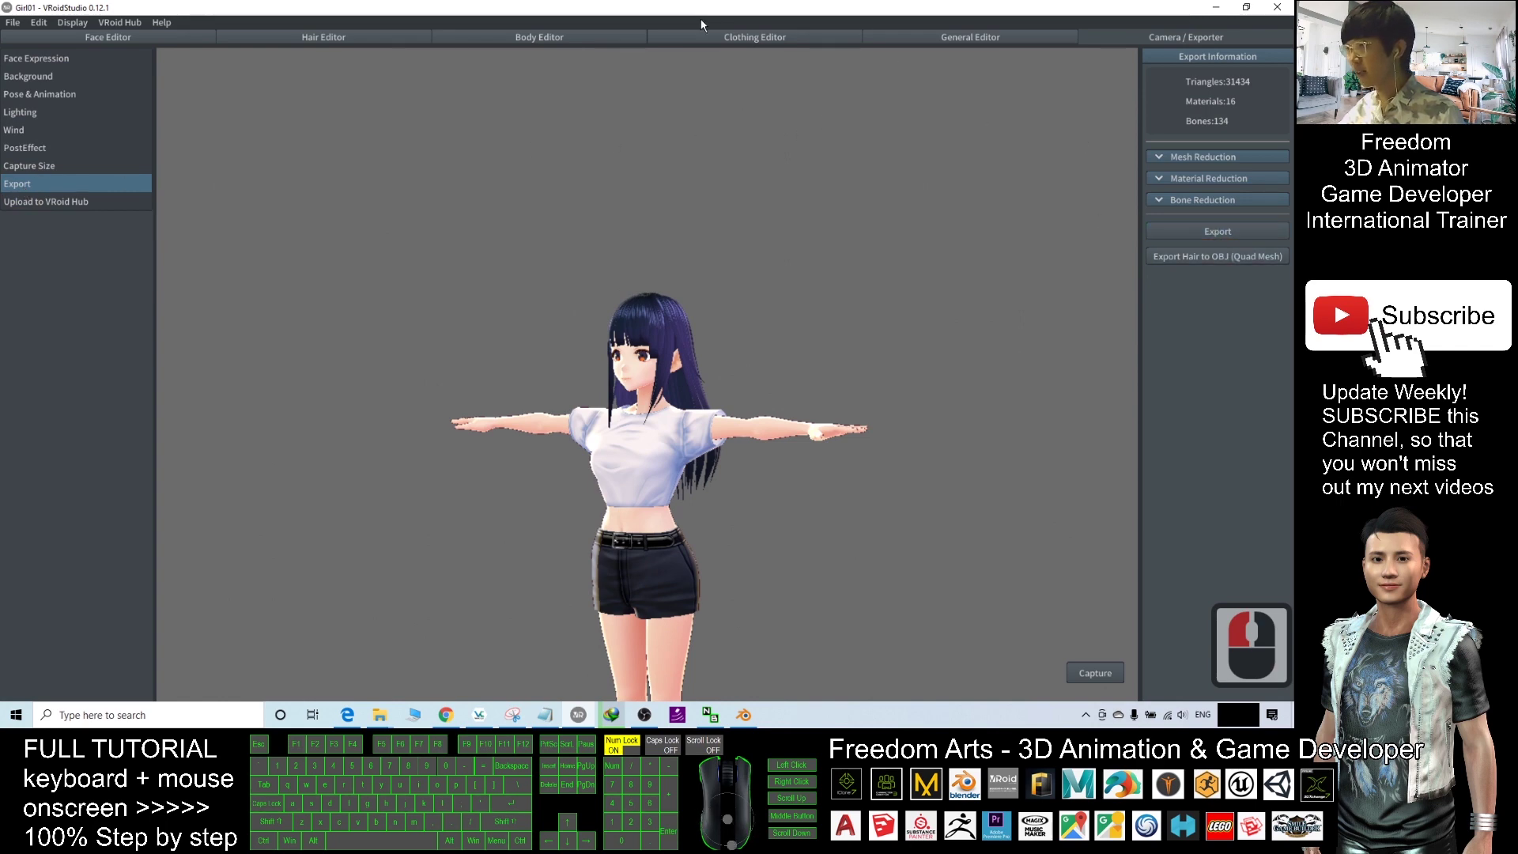
pyautogui.moveTo(700, 9); pyautogui.dragTo(933, 56)
# Create a new folder on the desktop named 'VRM'
pyautogui.rightClick(24, 337)
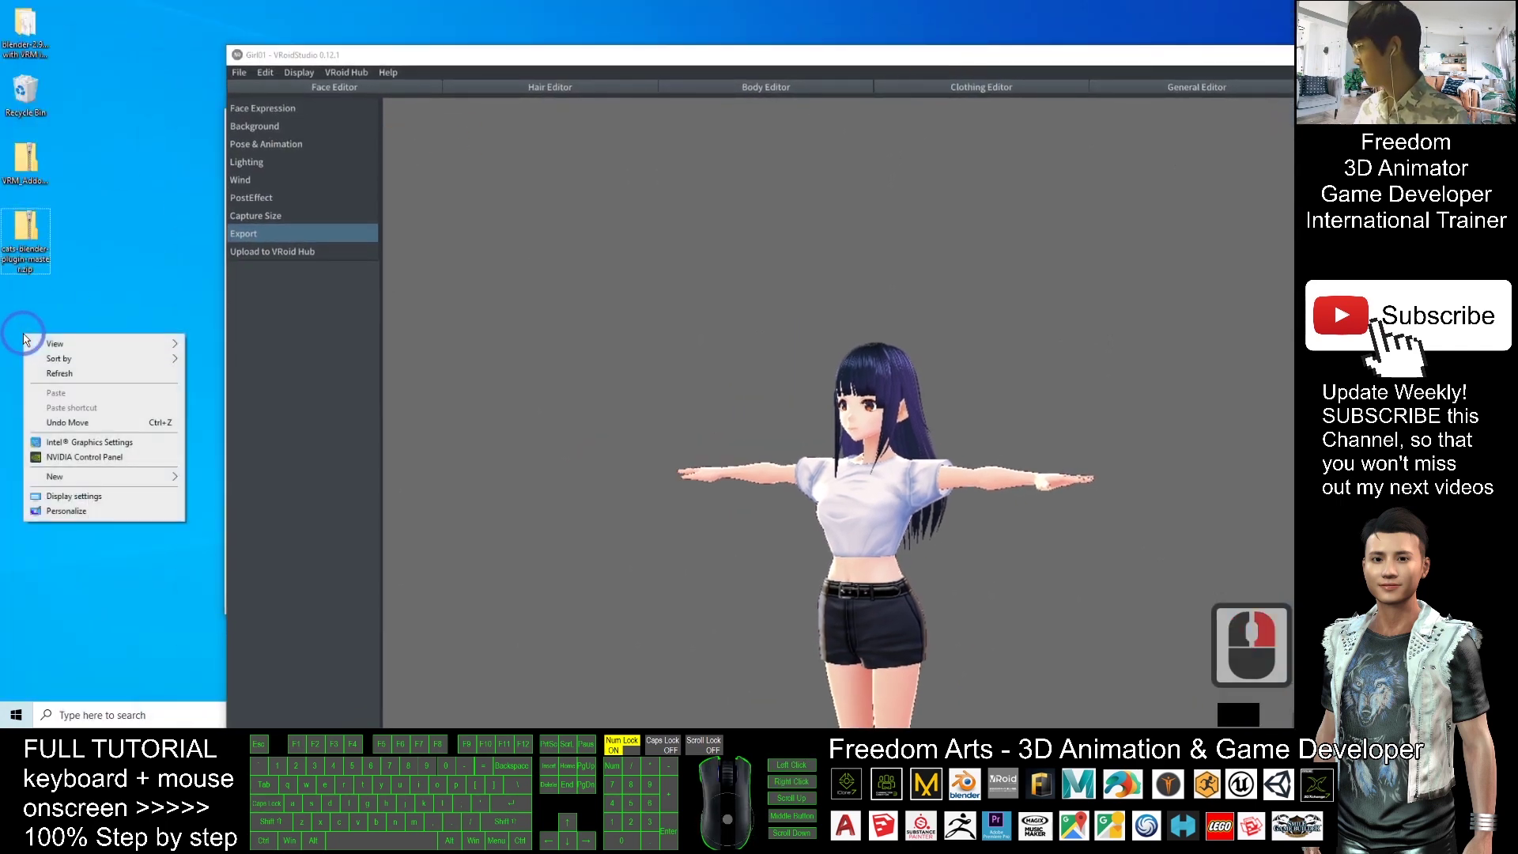
pyautogui.click(68, 478)
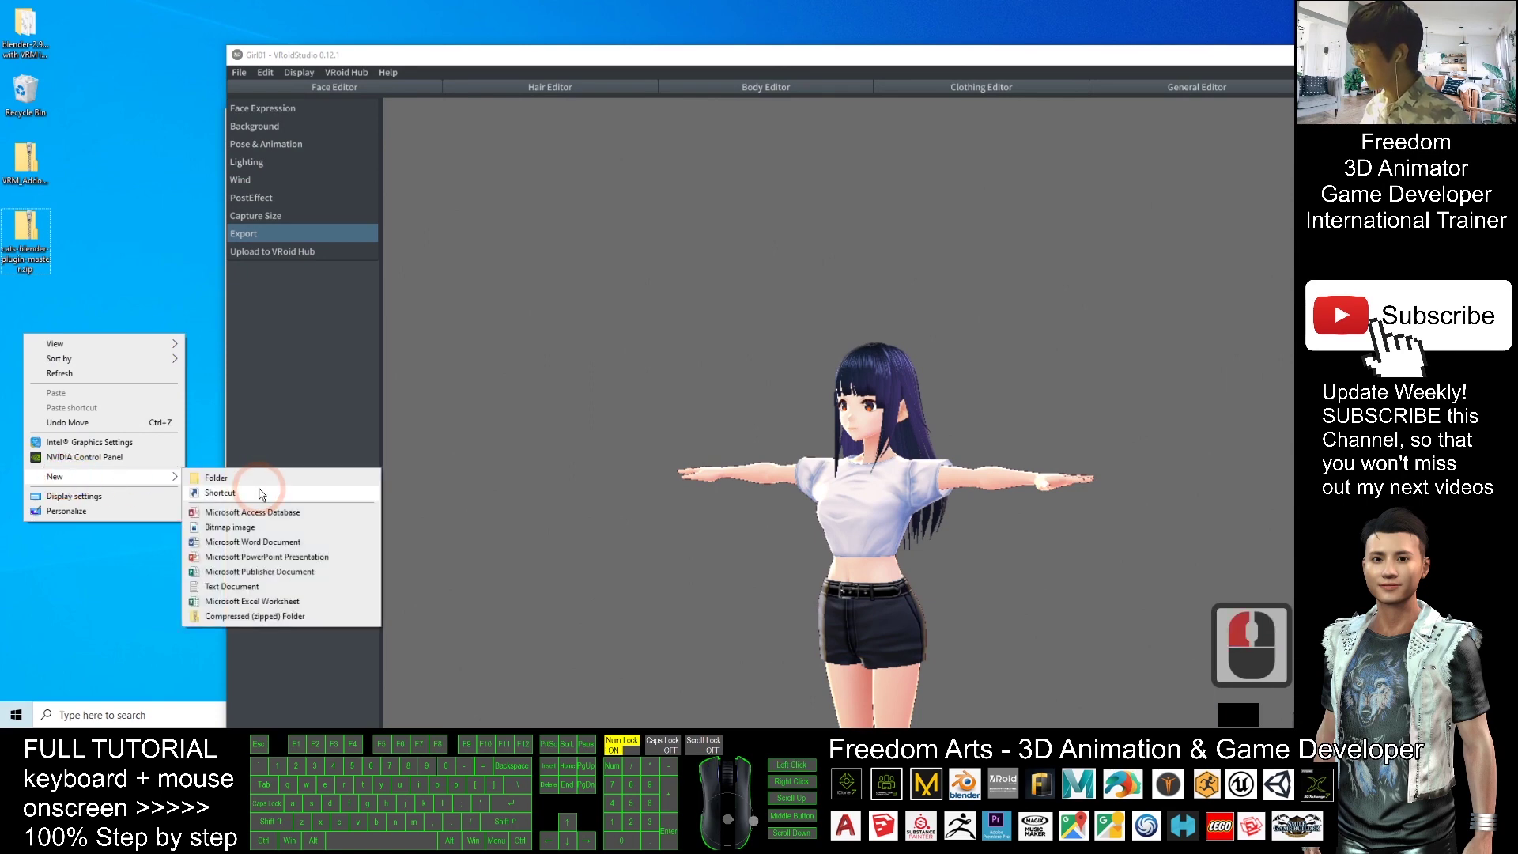
pyautogui.click(217, 478)
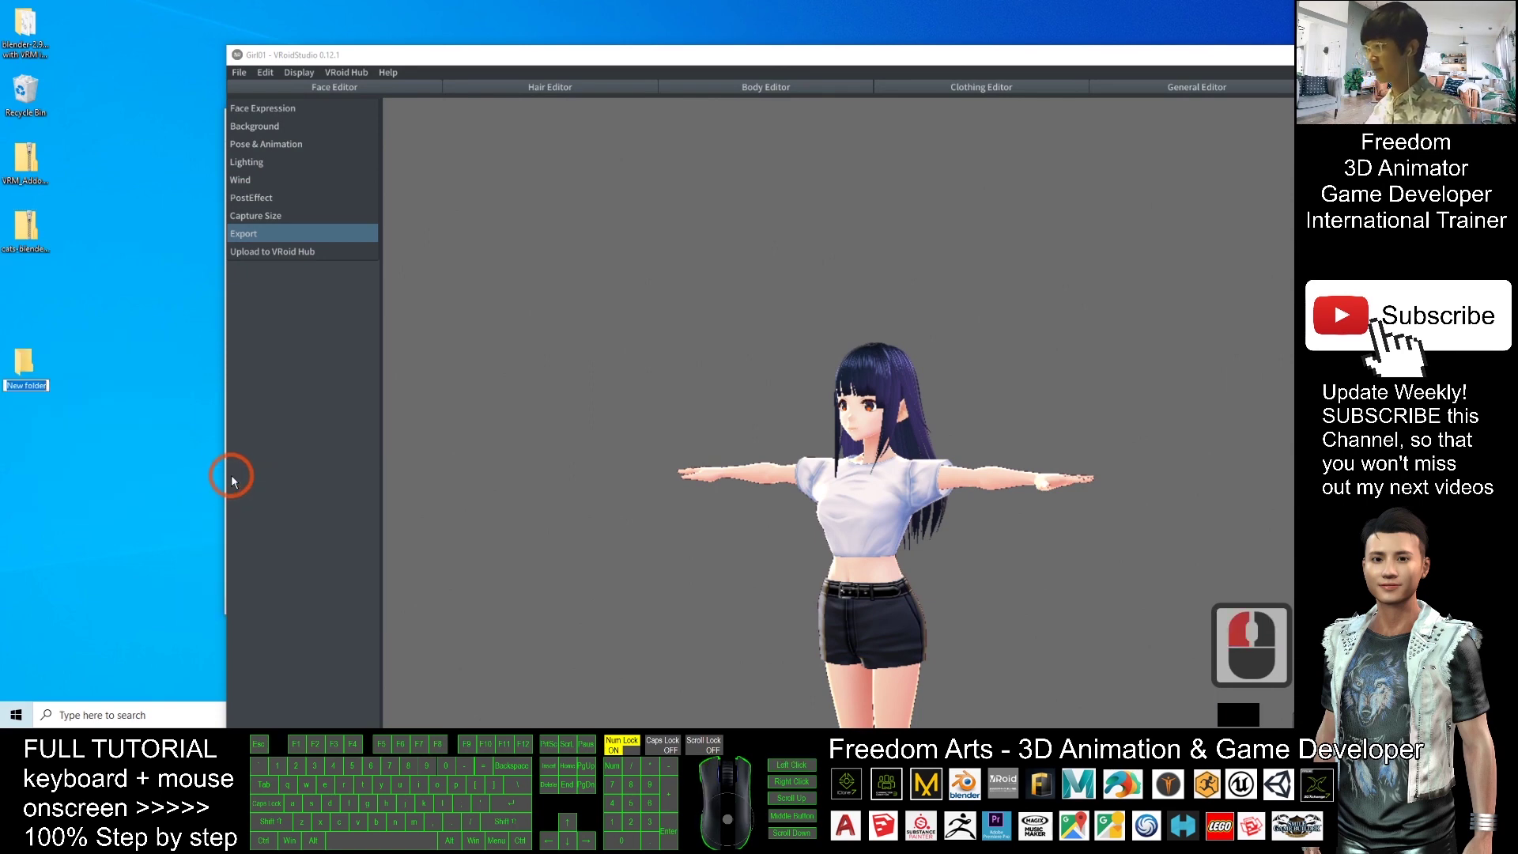
pyautogui.write('RM')
pyautogui.press('BackSpace')
pyautogui.press('BackSpace')
pyautogui.write('VRM')
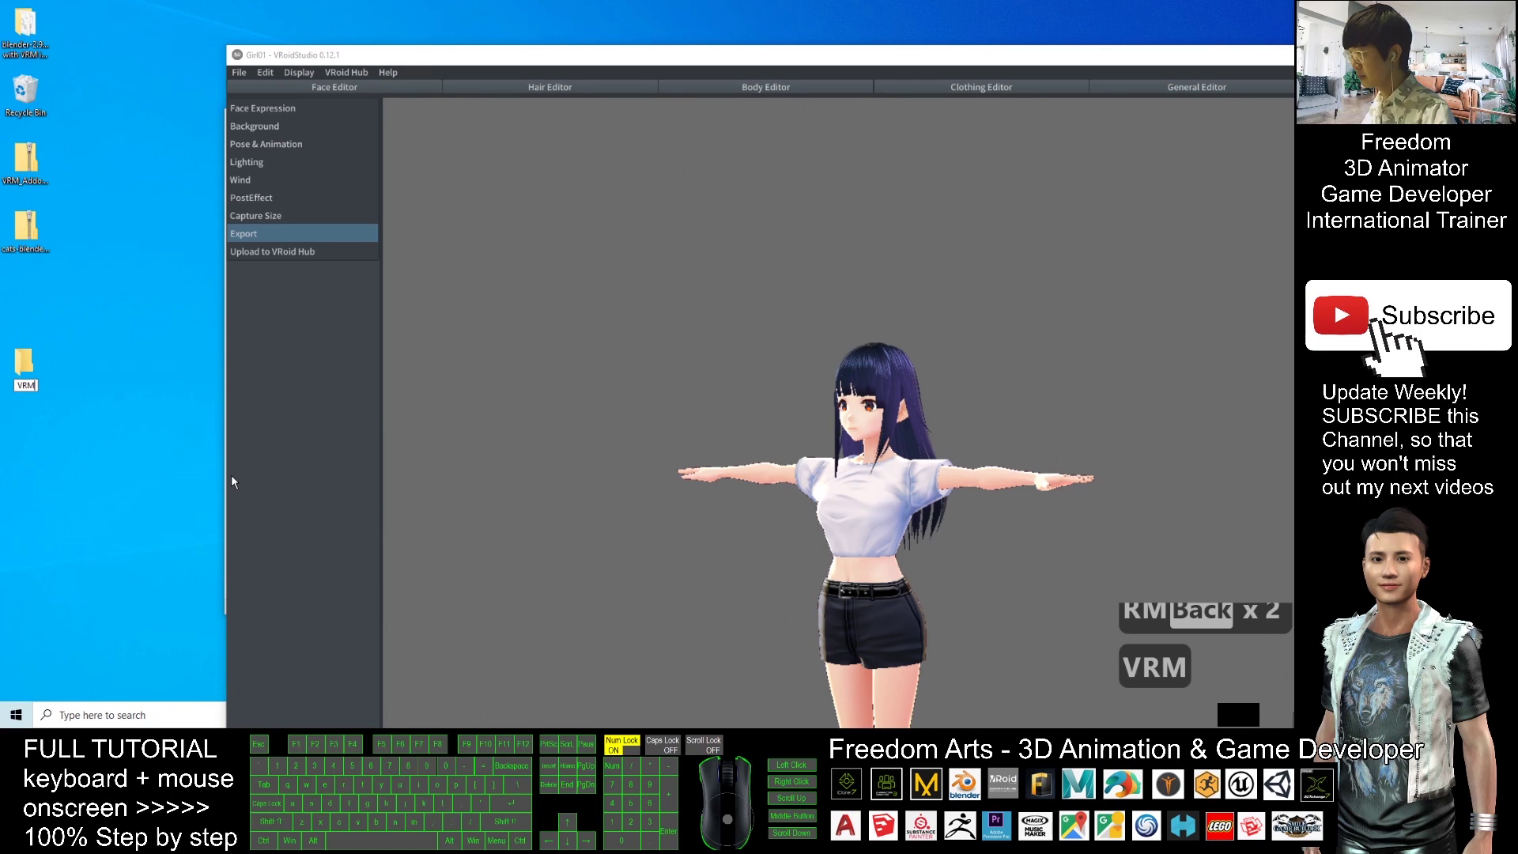
# Open the VRM folder and copy its full path from the address bar
pyautogui.doubleClick(25, 371)
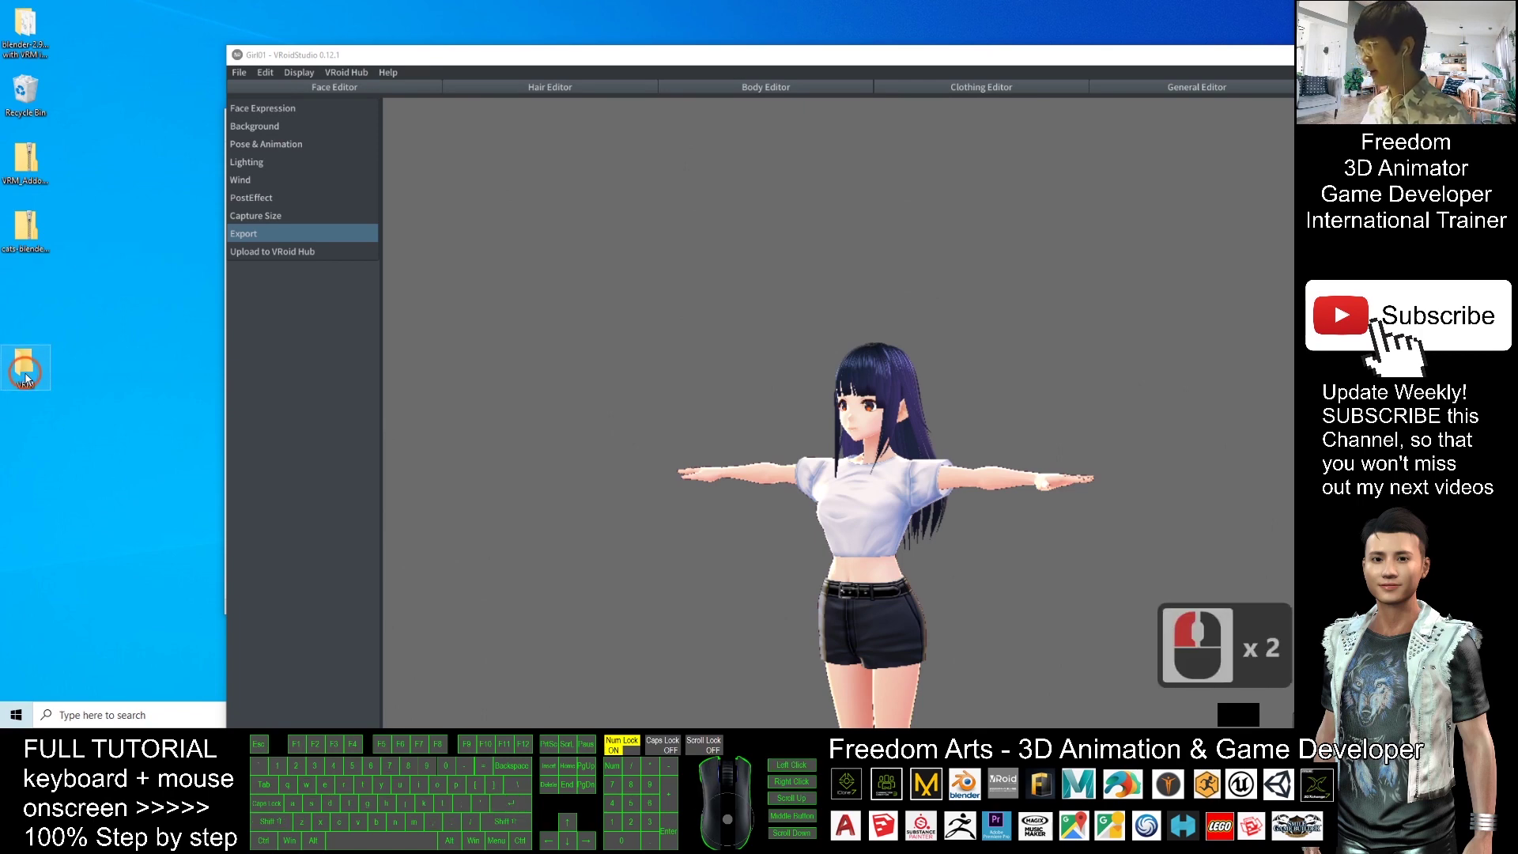
pyautogui.moveTo(758, 115); pyautogui.dragTo(536, 124)
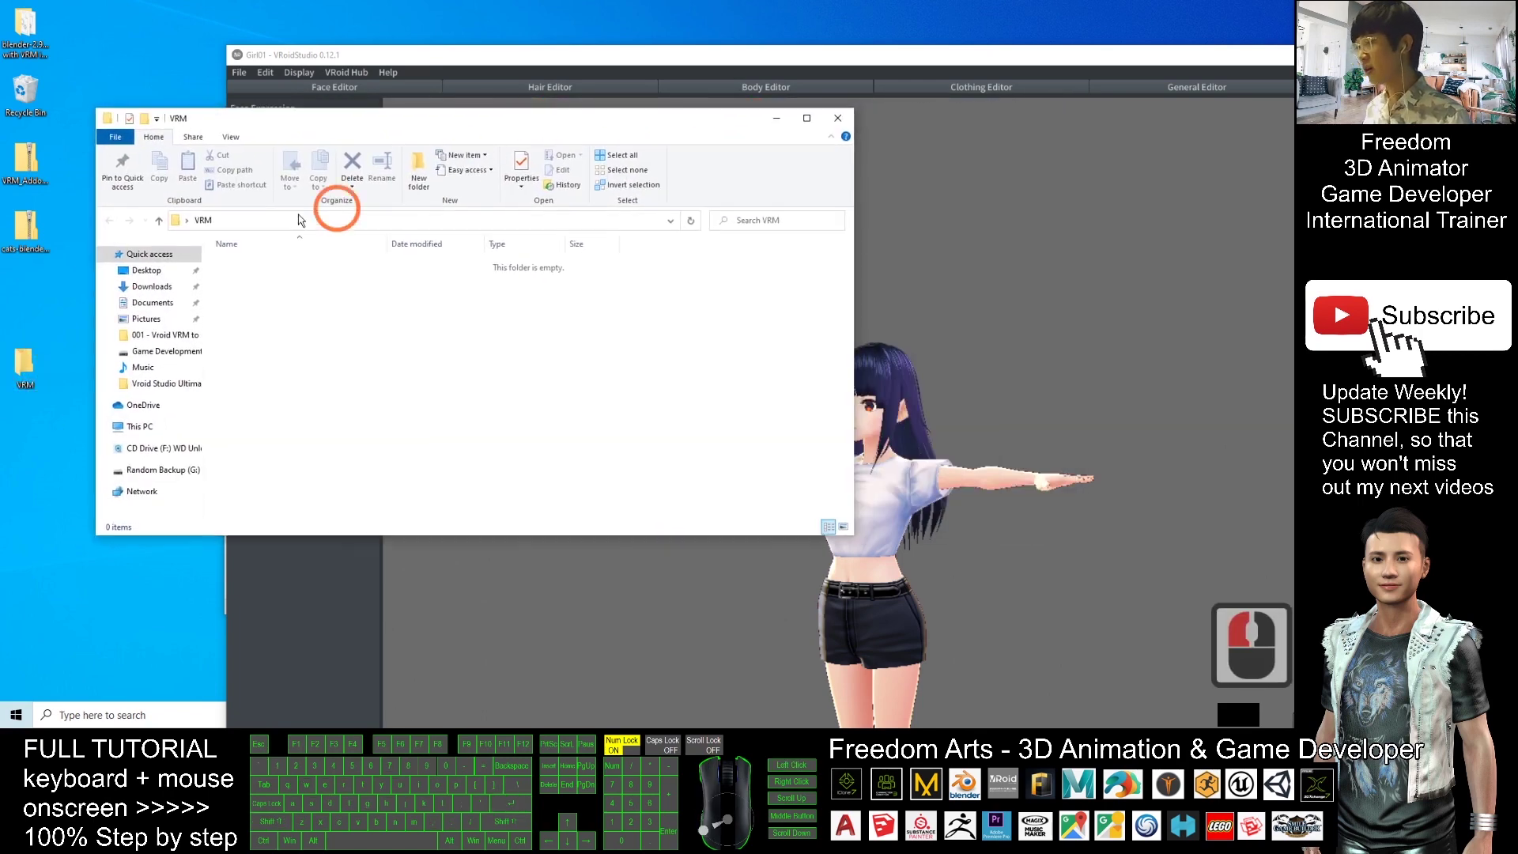
pyautogui.click(243, 219)
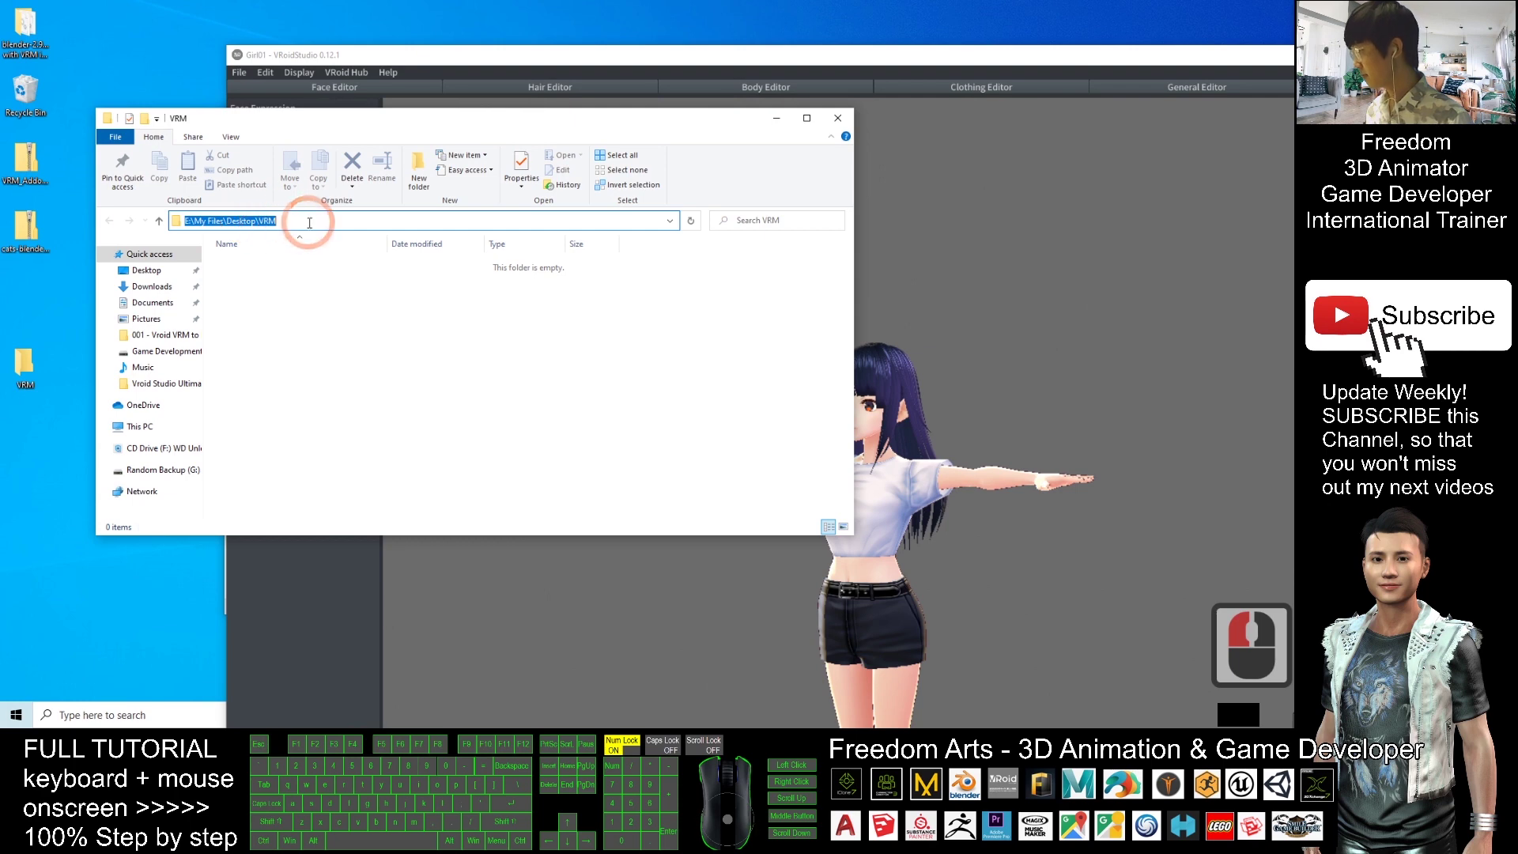
pyautogui.hotkey('ctrl', 'c')
# Maximize VRoid Studio and frame the whole character in the view
pyautogui.doubleClick(814, 52)
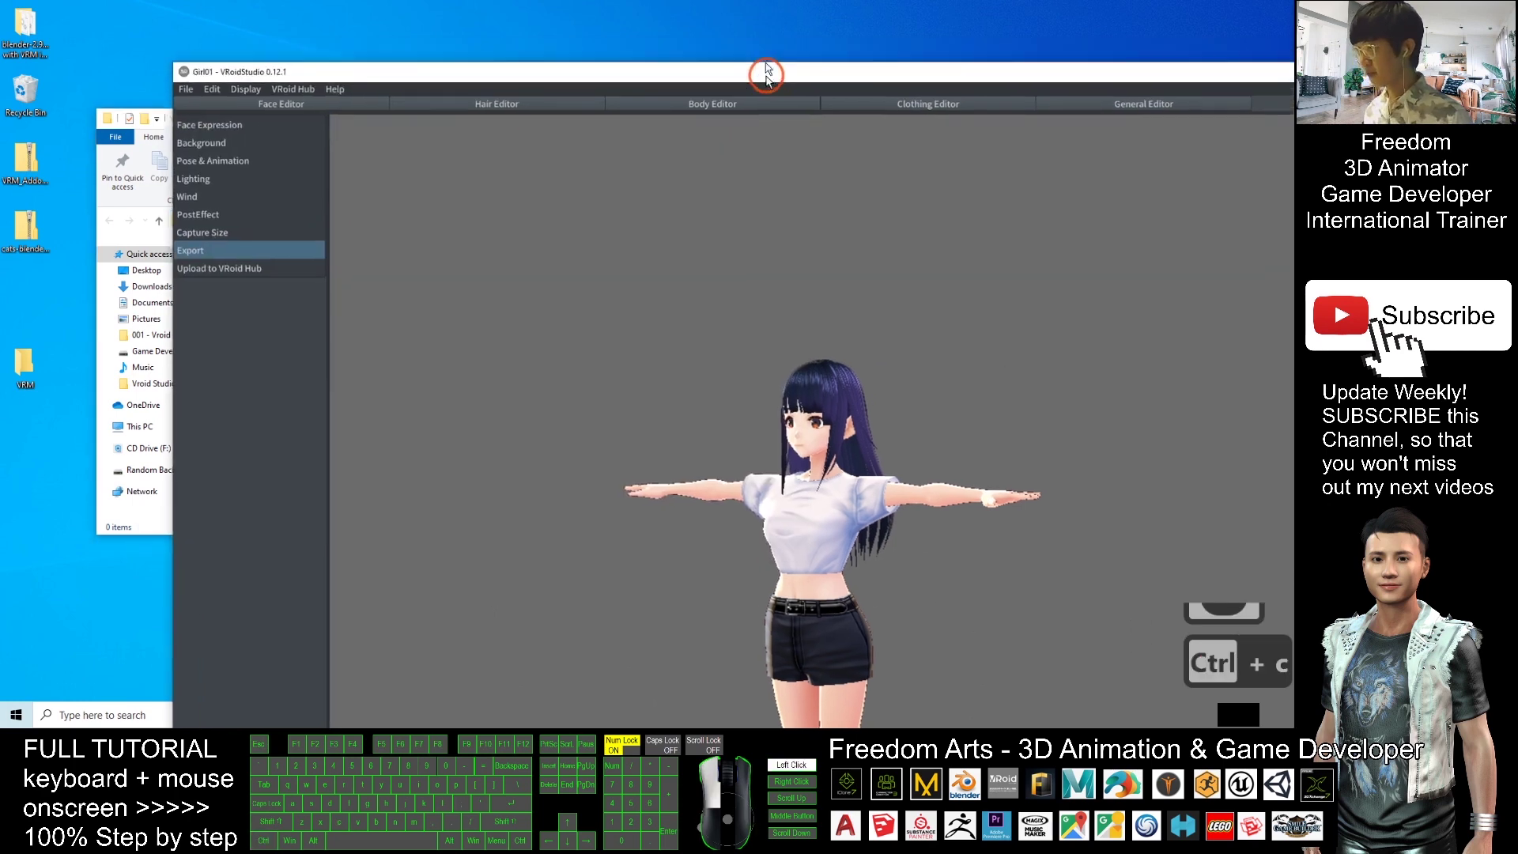
pyautogui.moveTo(834, 518); pyautogui.dragTo(838, 367, button='middle')
pyautogui.scroll(-1, 850, 308)
pyautogui.moveTo(839, 371)
pyautogui.mouseDown(button='right')
pyautogui.moveTo(931, 366)
pyautogui.moveTo(761, 372)
pyautogui.moveTo(846, 367)
pyautogui.mouseUp(button='right')
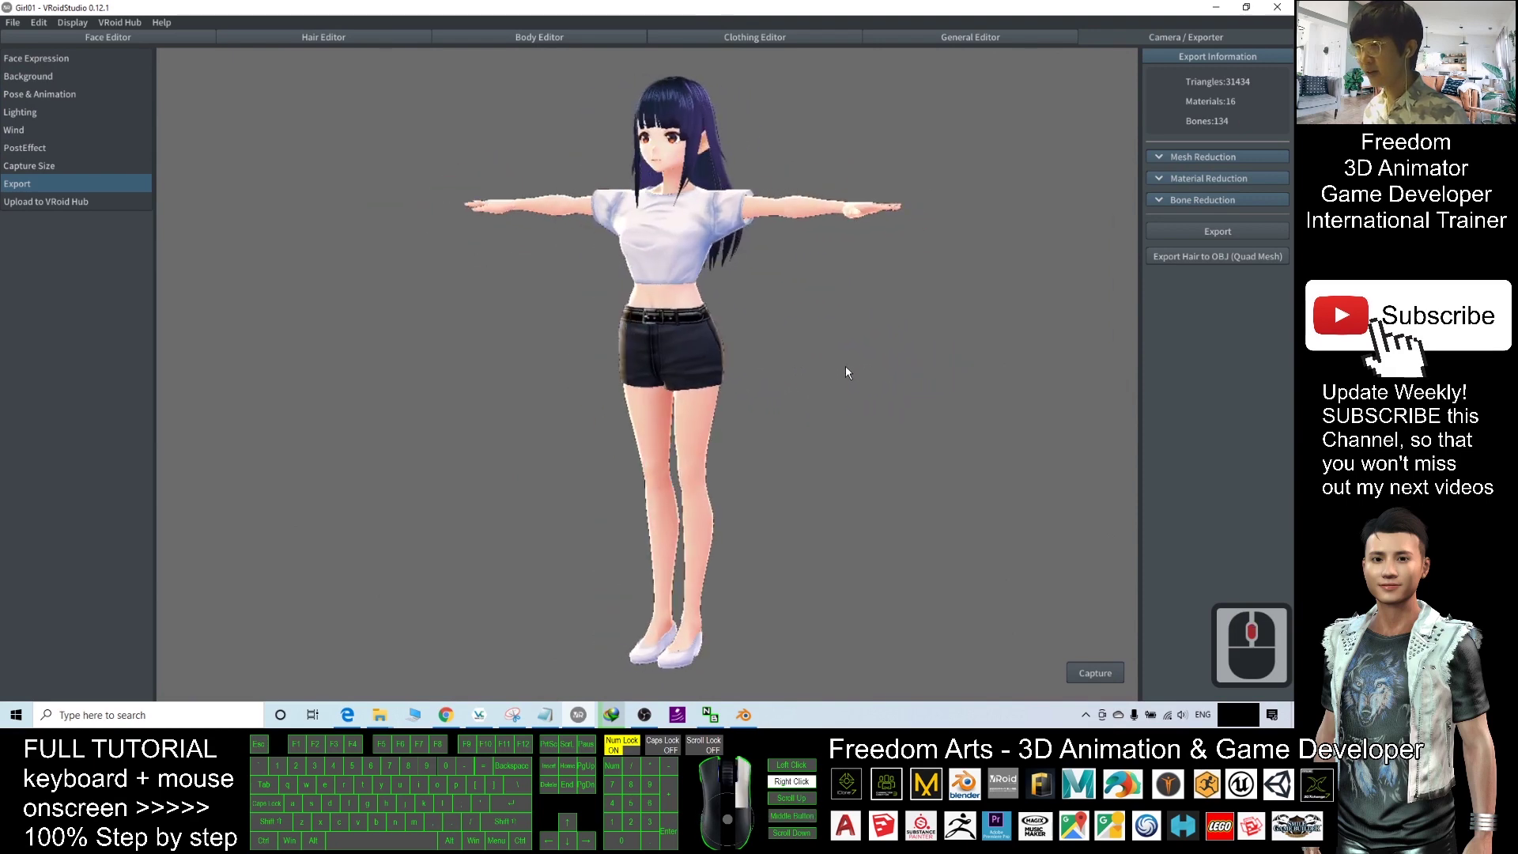
# Start the VRM export, enter 'a' as both avatar Name and Author, and confirm
pyautogui.click(1201, 231)
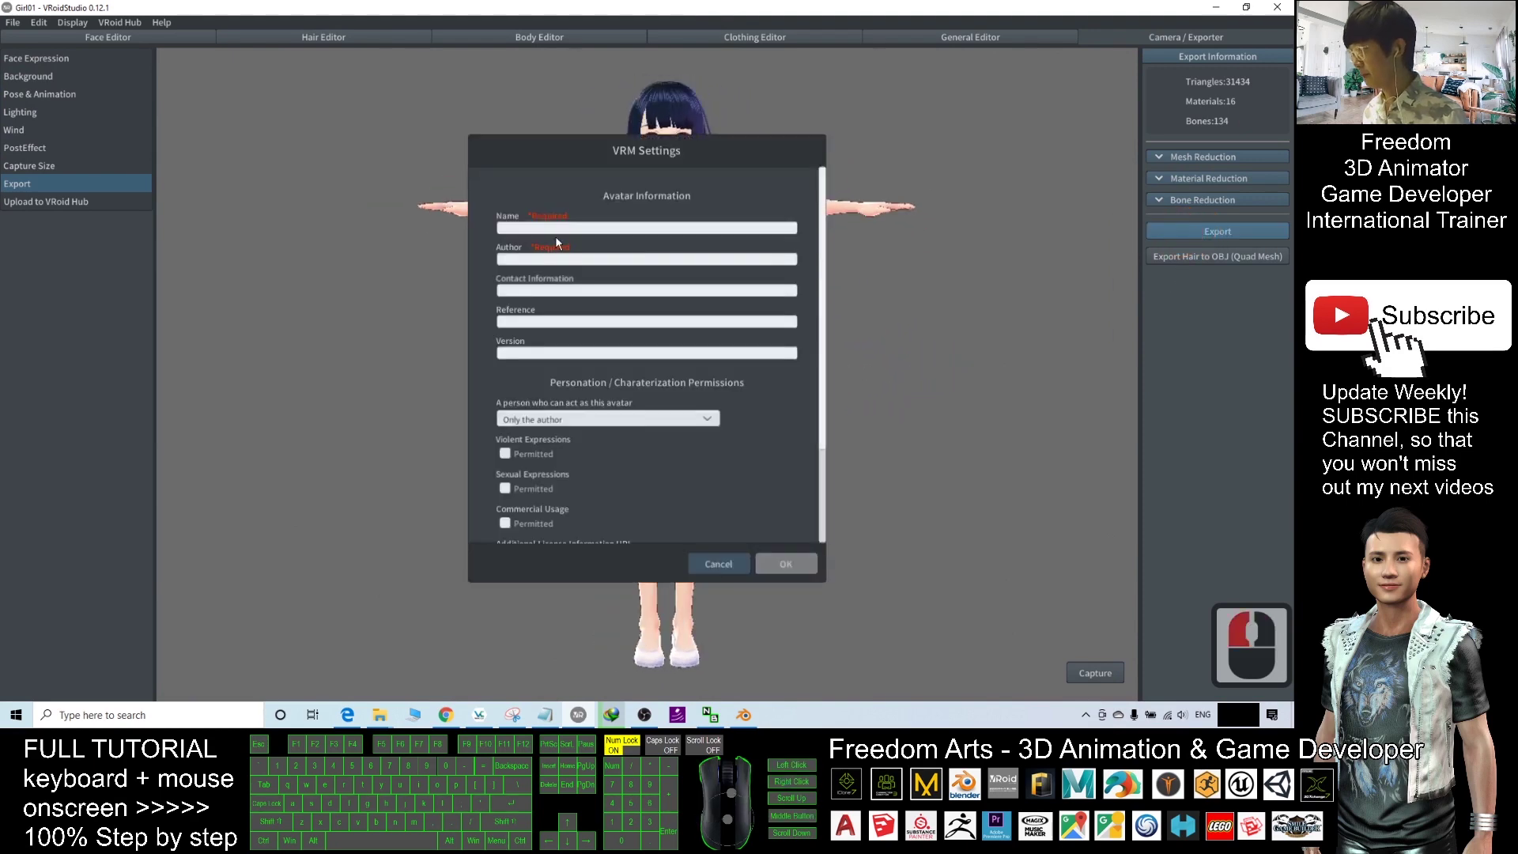
pyautogui.click(533, 229)
pyautogui.write('a')
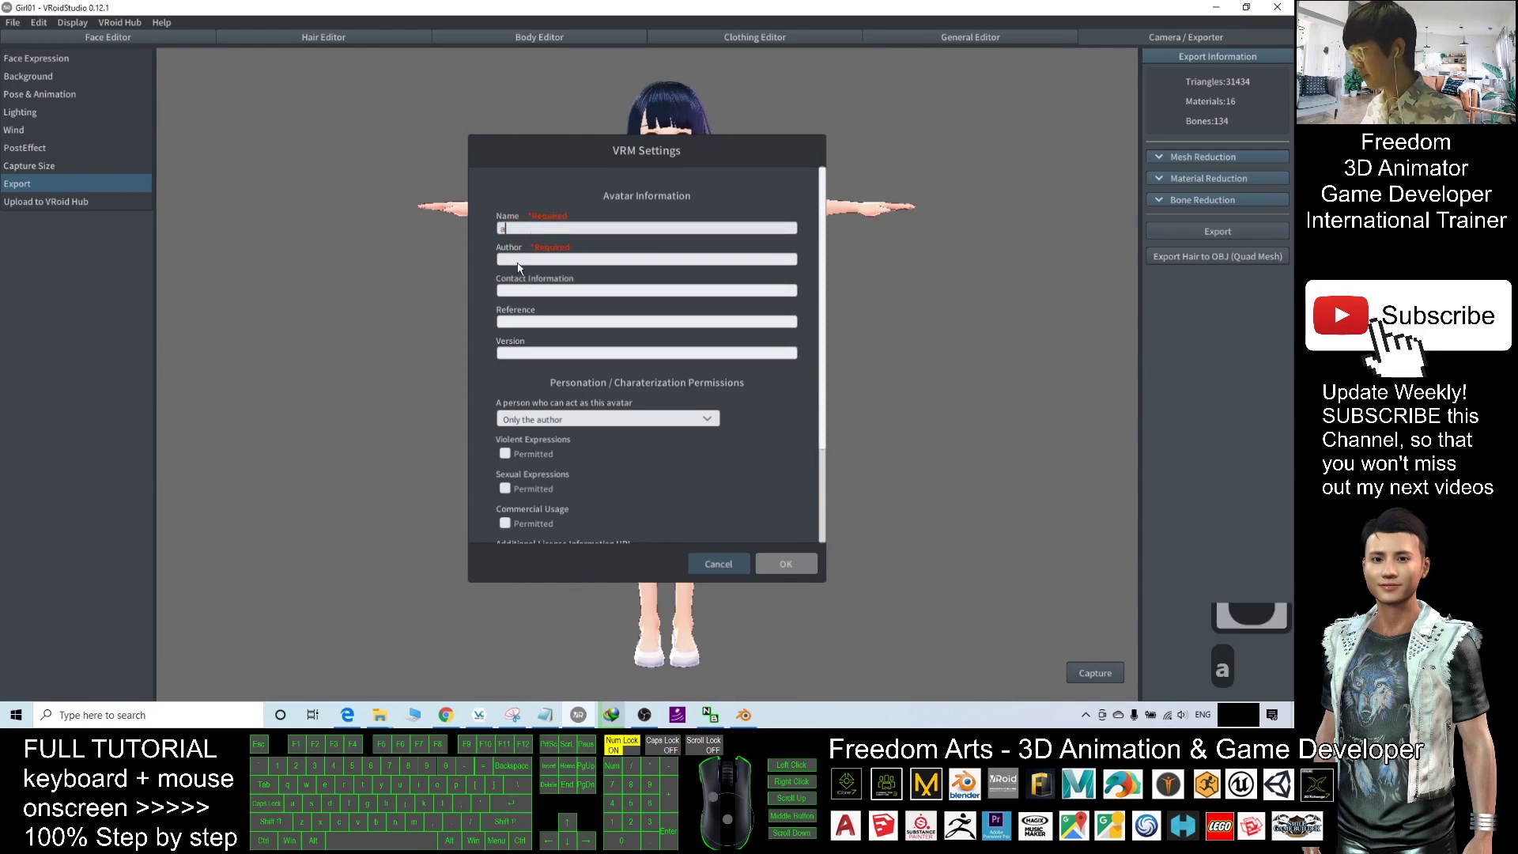
pyautogui.click(519, 260)
pyautogui.write('a')
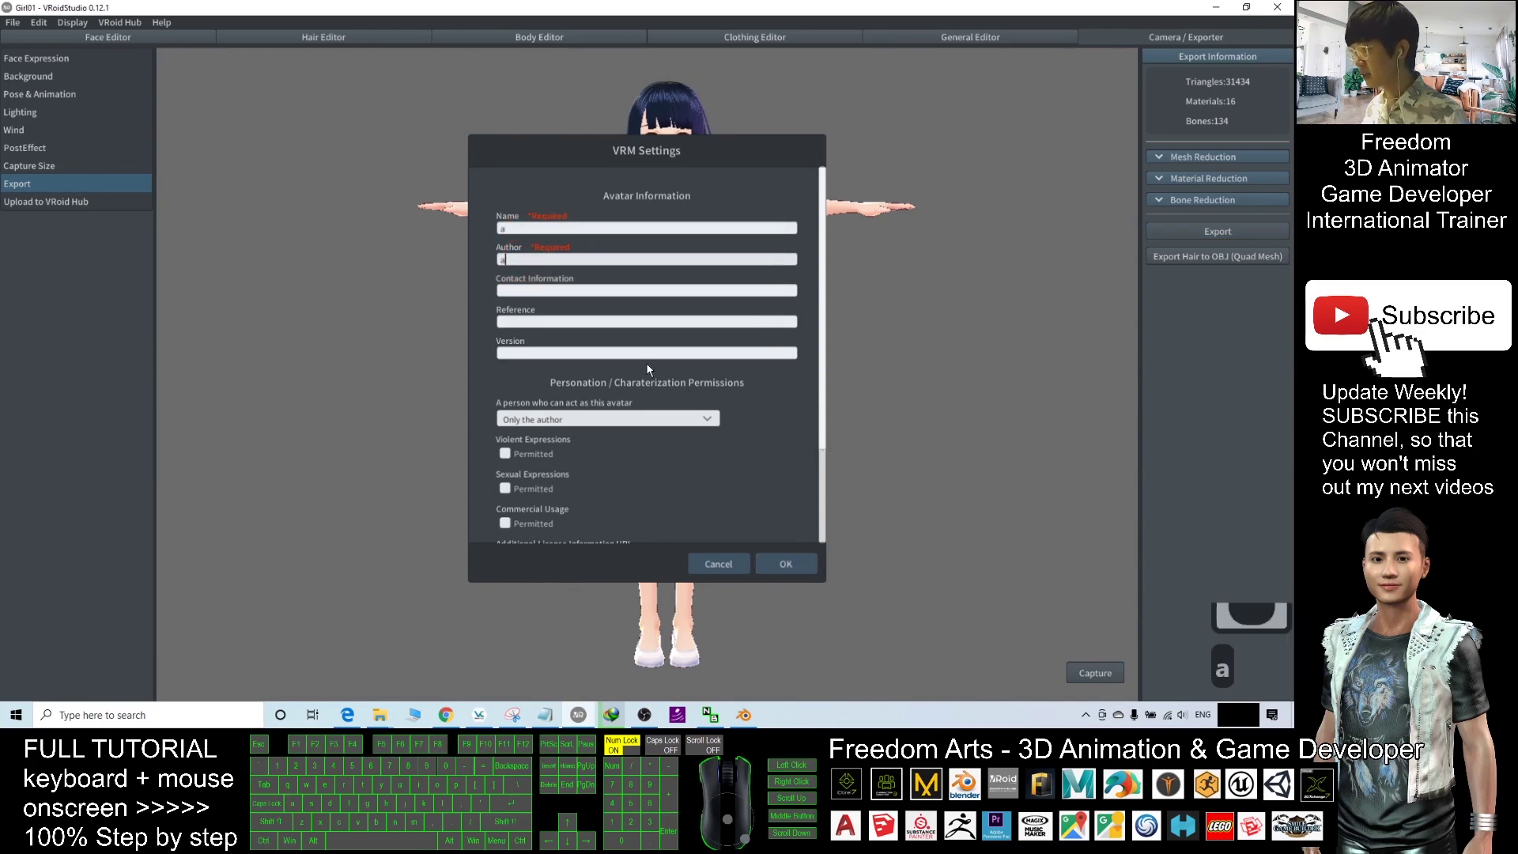
pyautogui.scroll(-3, 712, 537)
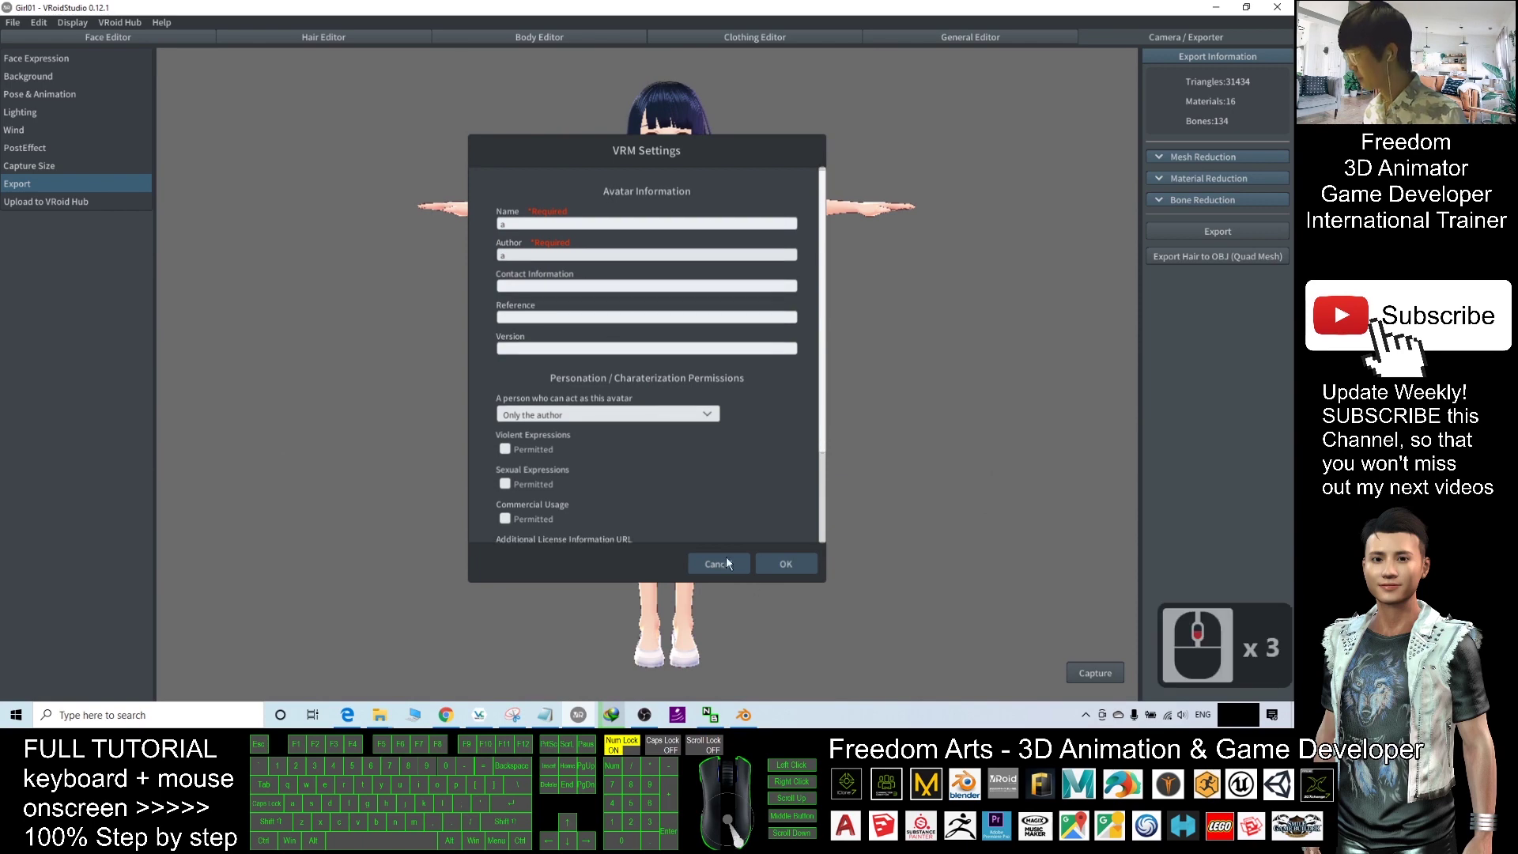
pyautogui.click(785, 566)
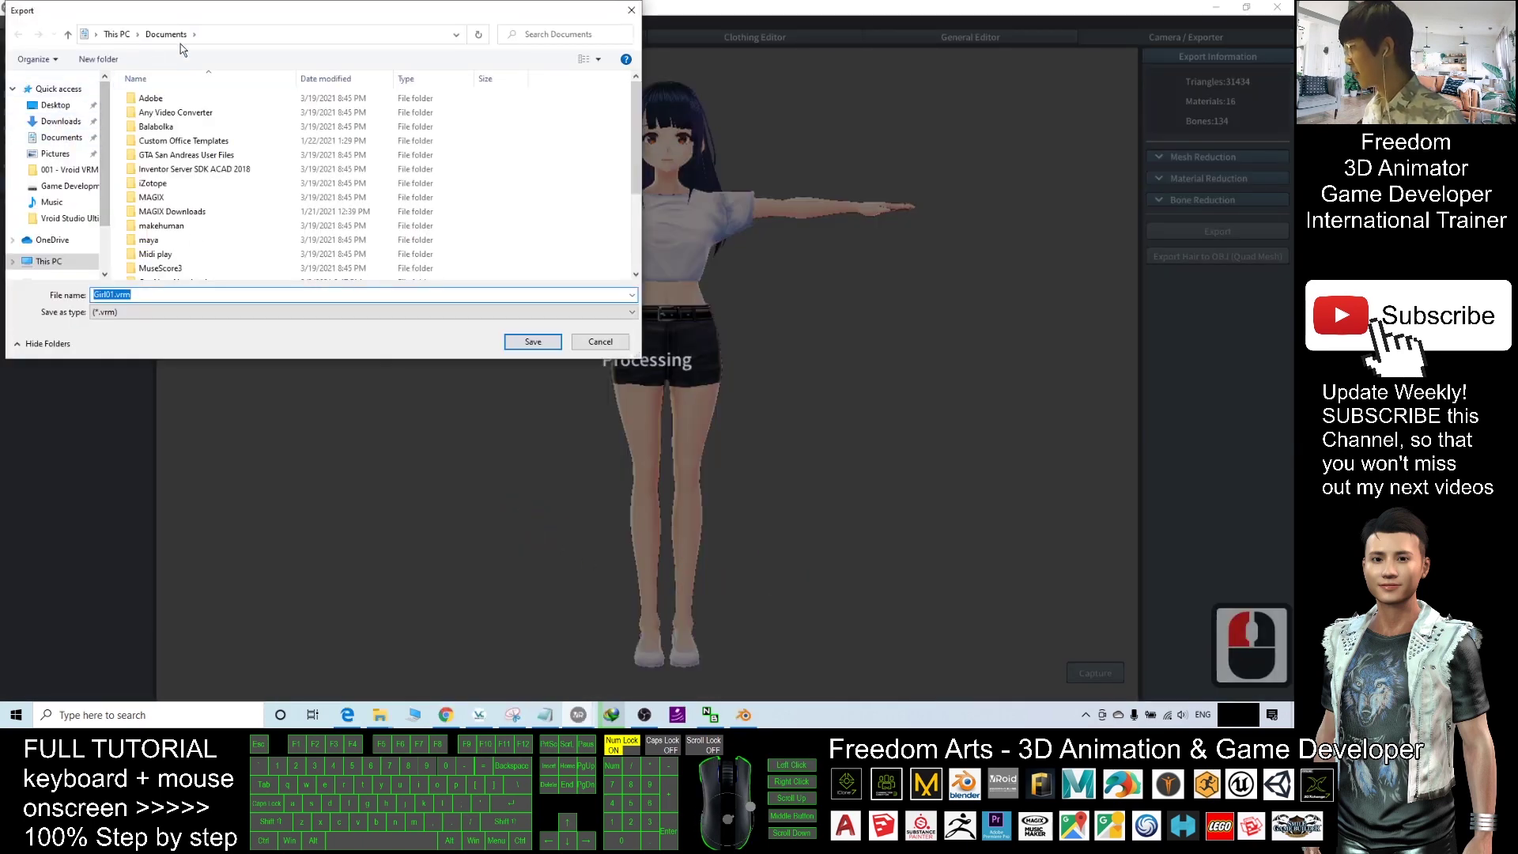
# Save the export as Girl01.vrm into the pasted desktop VRM folder path
pyautogui.click(238, 35)
pyautogui.hotkey('ctrl', 'v')
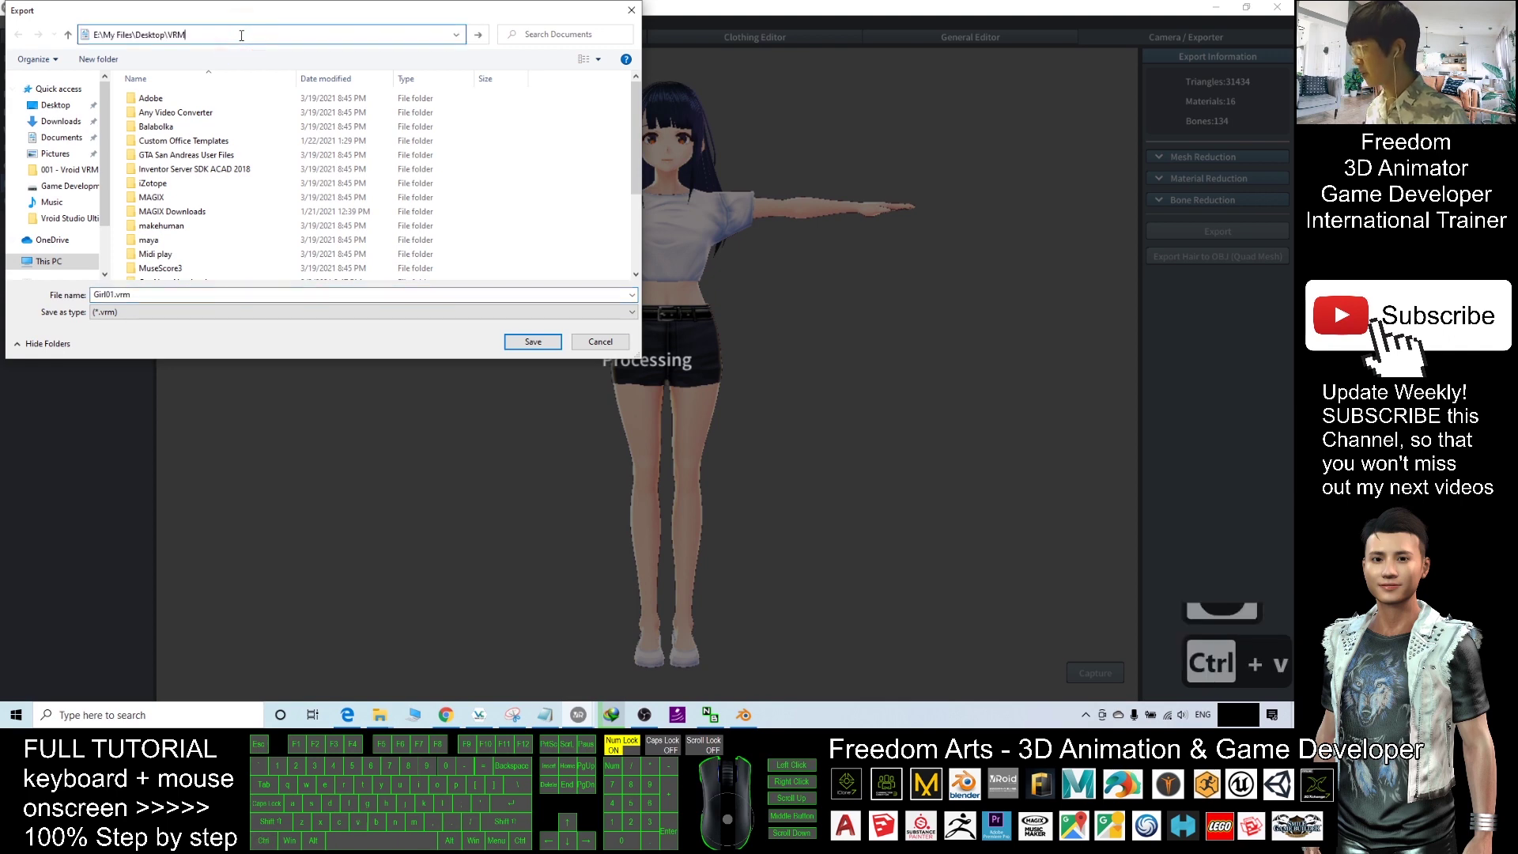
pyautogui.press('Return')
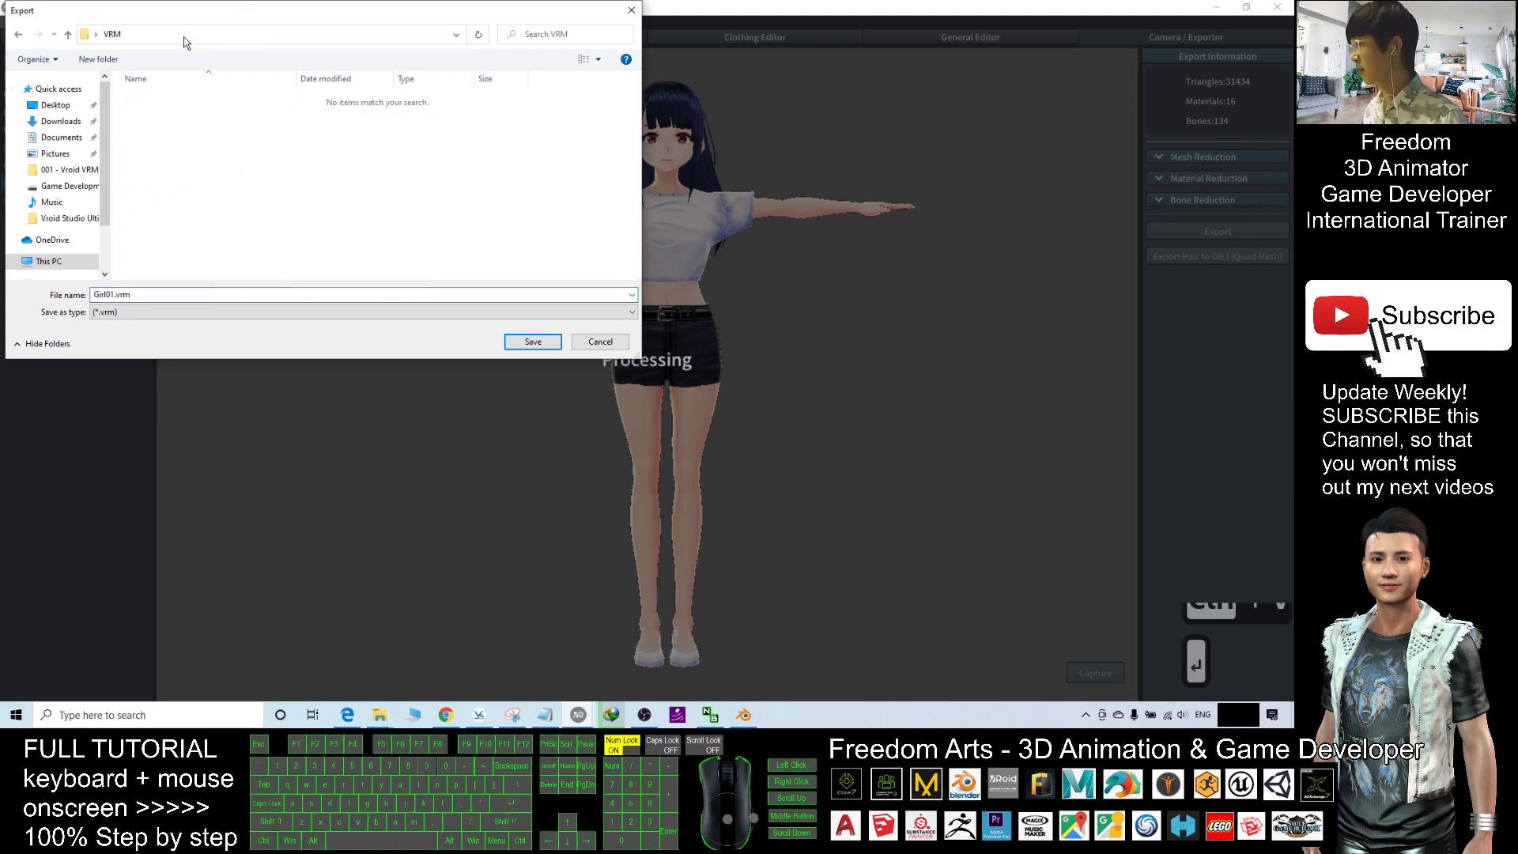
pyautogui.click(116, 294)
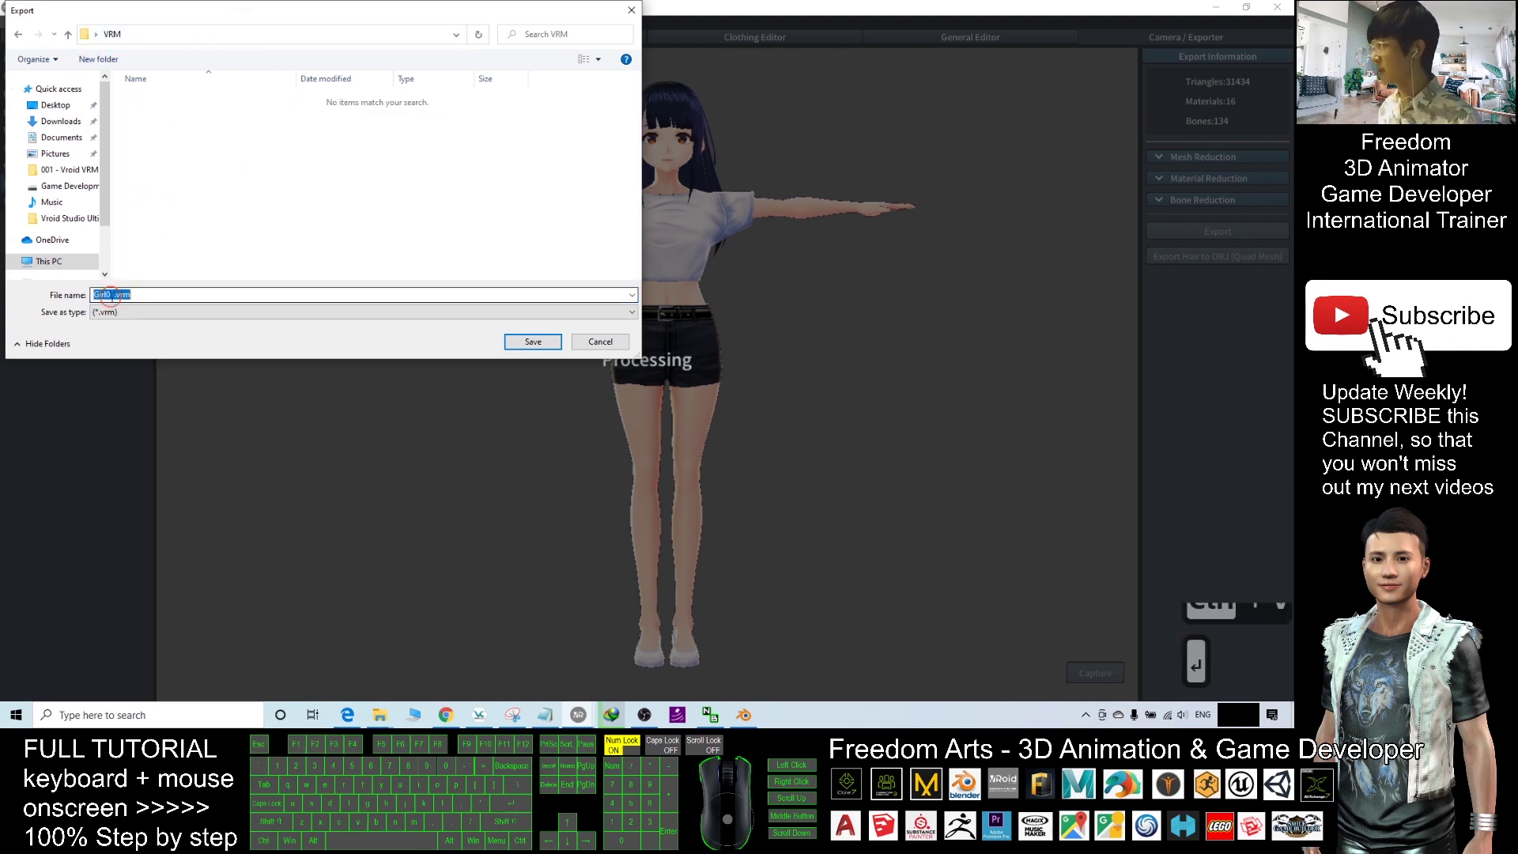
pyautogui.click(182, 297)
pyautogui.click(186, 296)
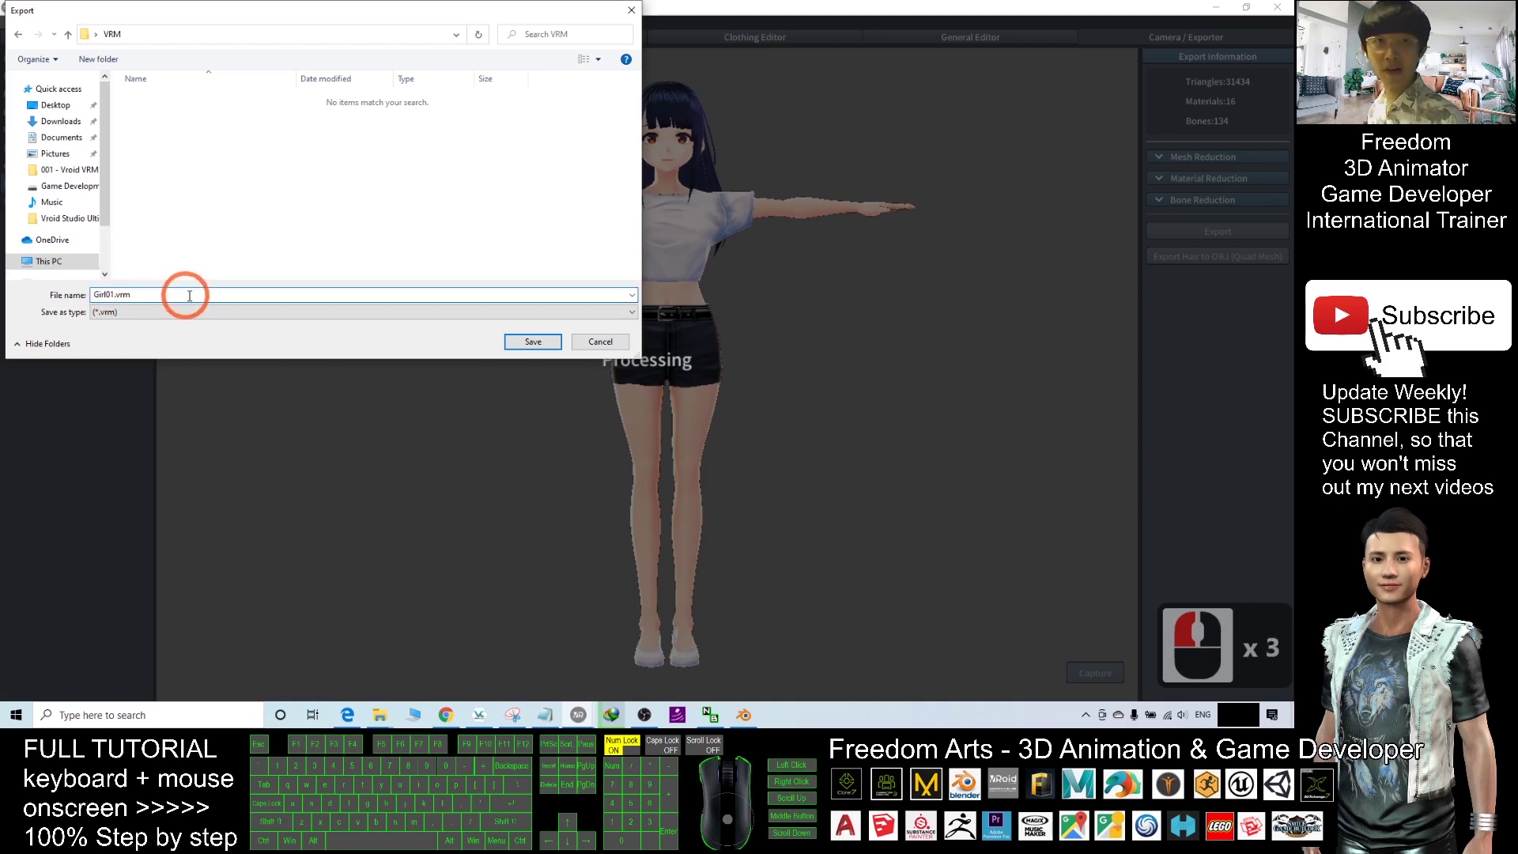
pyautogui.click(532, 343)
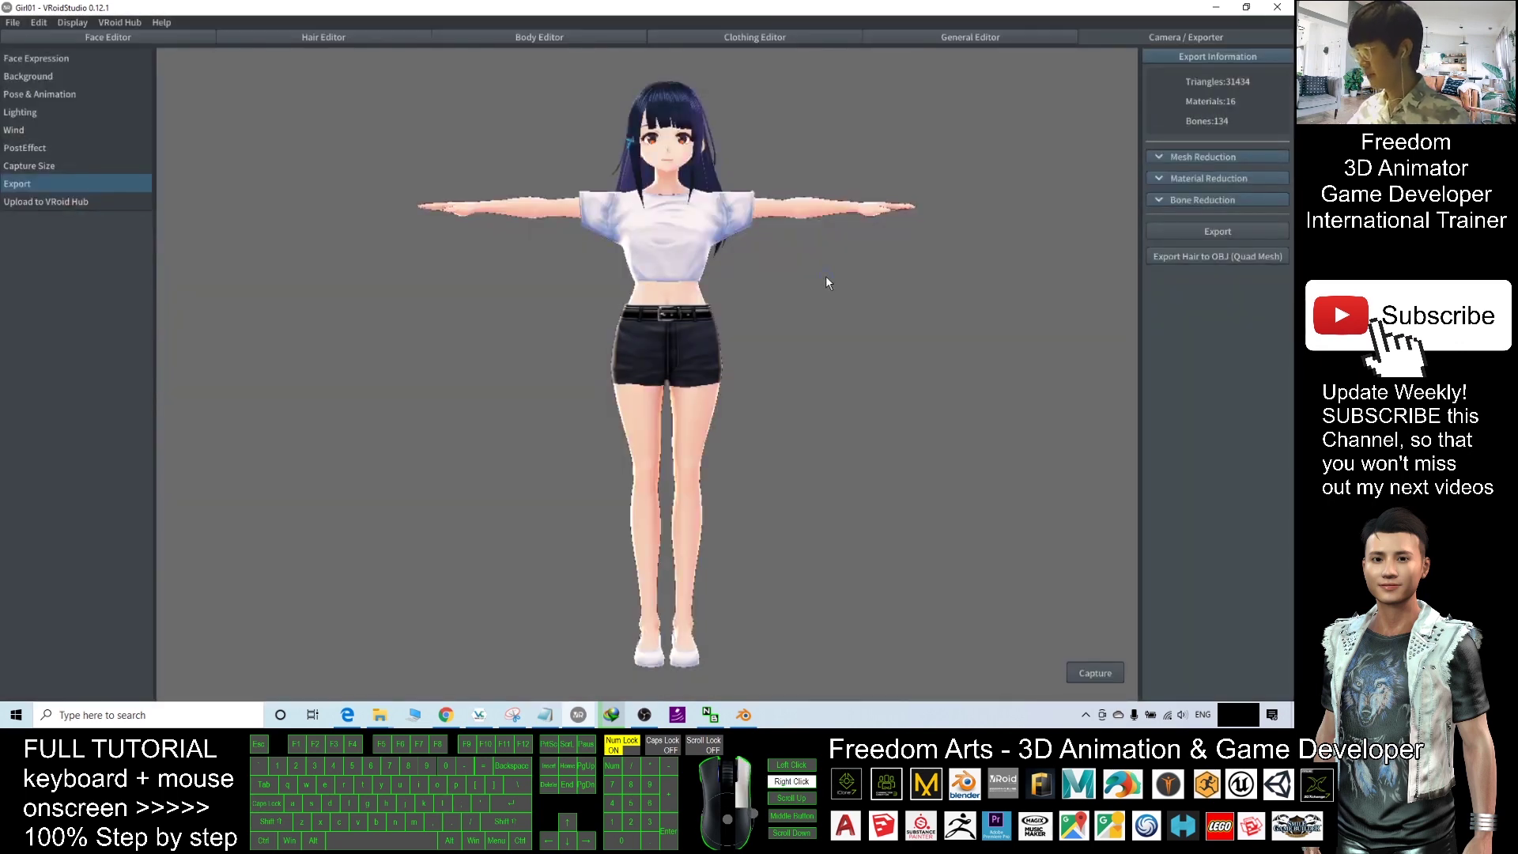
# Minimize VRoid Studio and select Girl01.vrm in the VRM folder to confirm it exists
pyautogui.moveTo(825, 275)
pyautogui.mouseDown(button='right')
pyautogui.moveTo(780, 300)
pyautogui.moveTo(816, 286)
pyautogui.mouseUp(button='right')
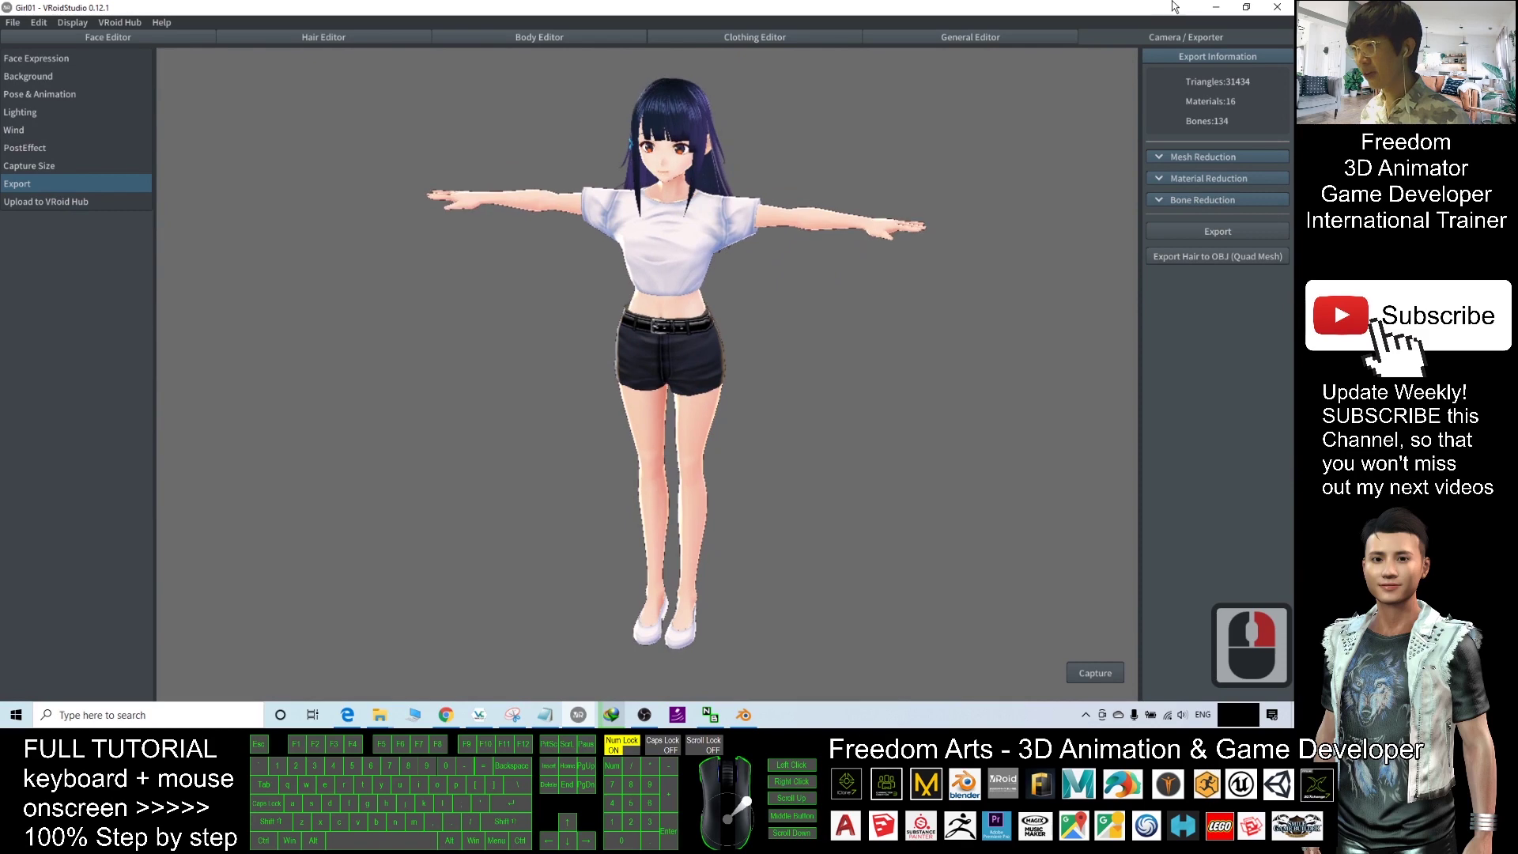
pyautogui.click(1217, 10)
pyautogui.click(250, 277)
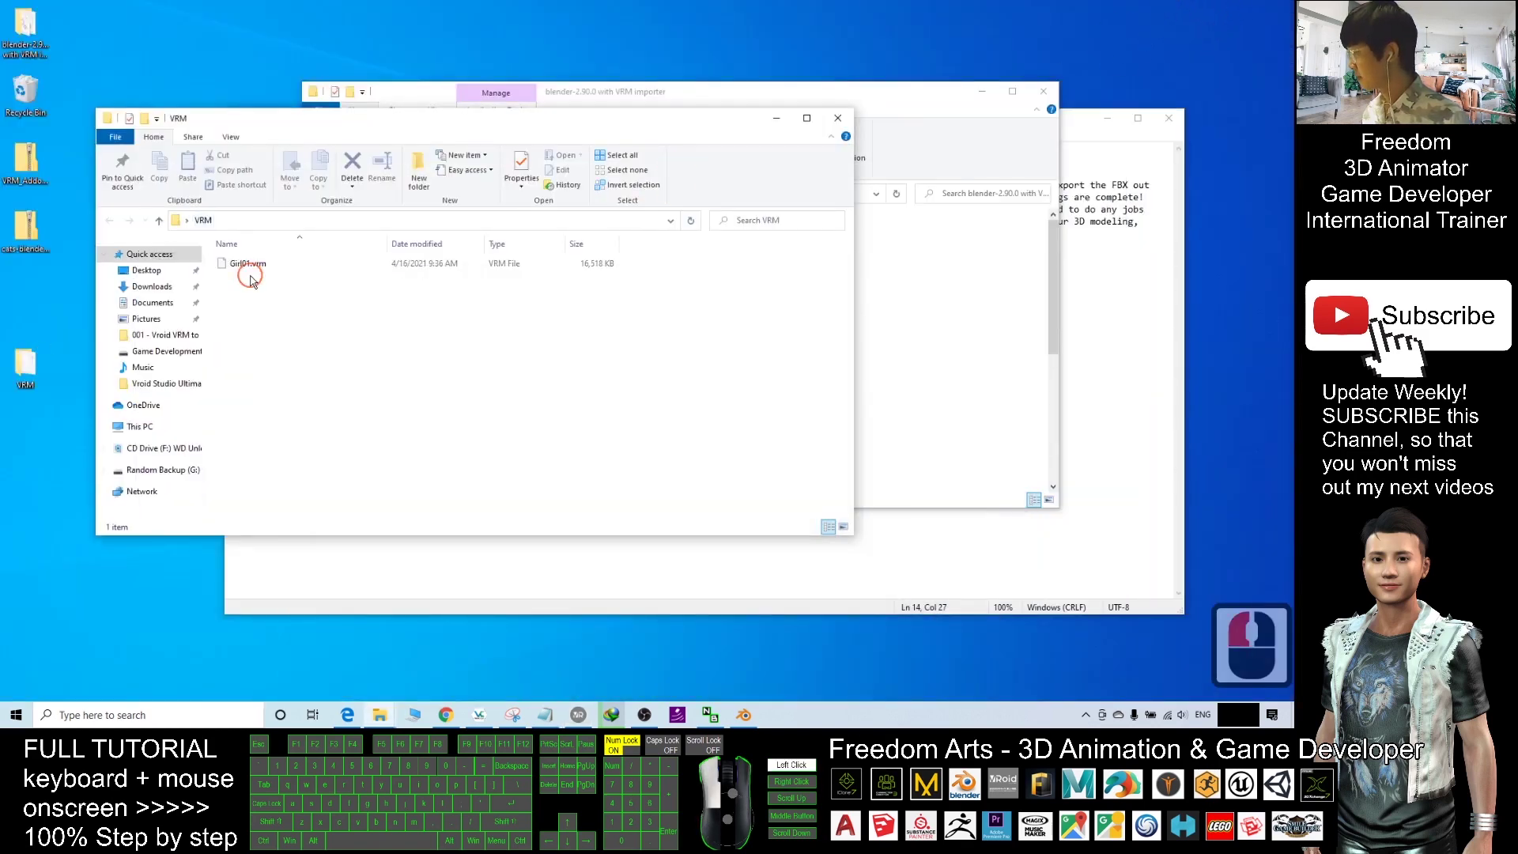